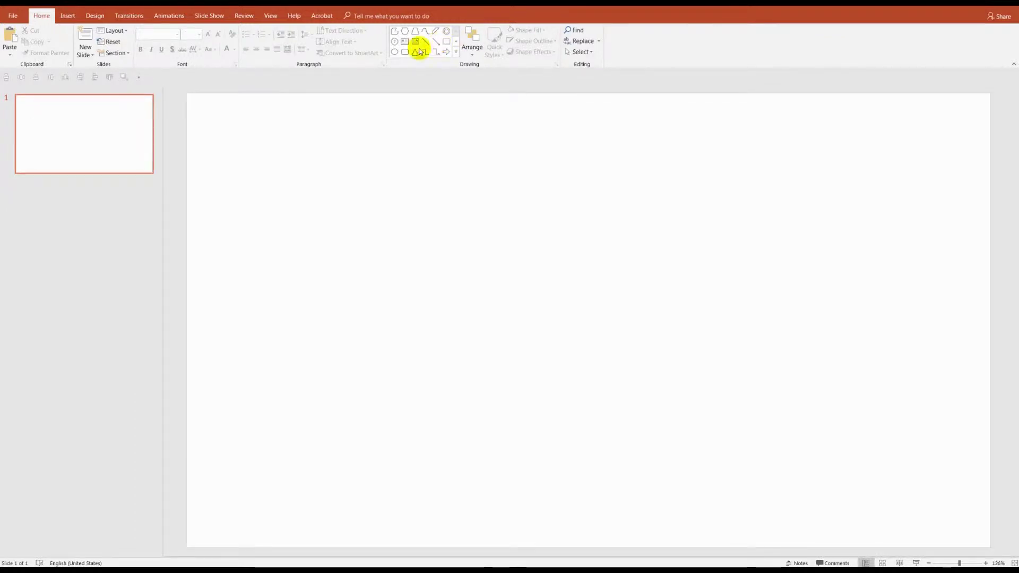
Step: Draw a large blue rounded rectangle, moved and widened toward the upper right
drag(354, 255, 759, 491)
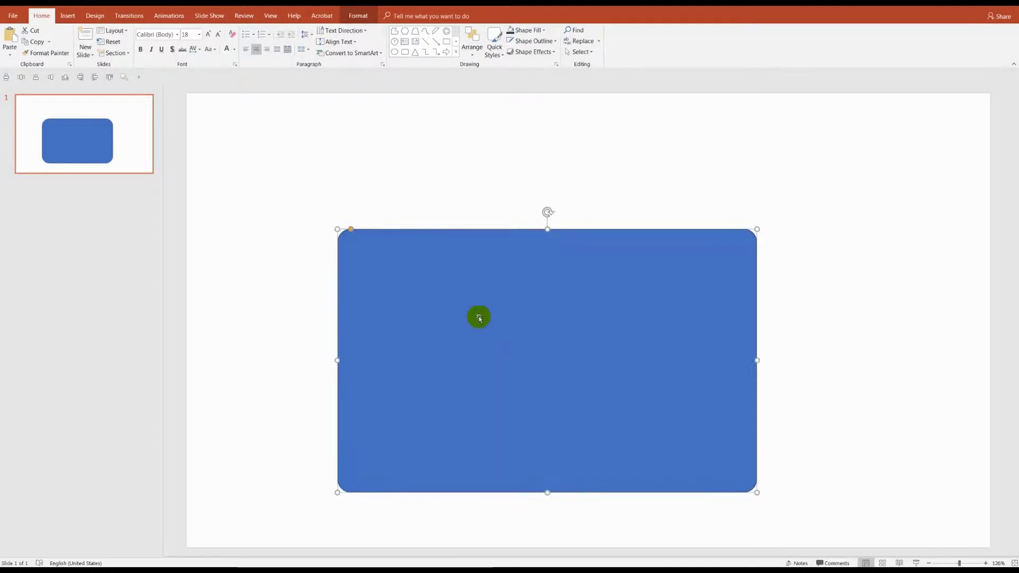
drag(478, 316, 499, 253)
drag(775, 295, 810, 294)
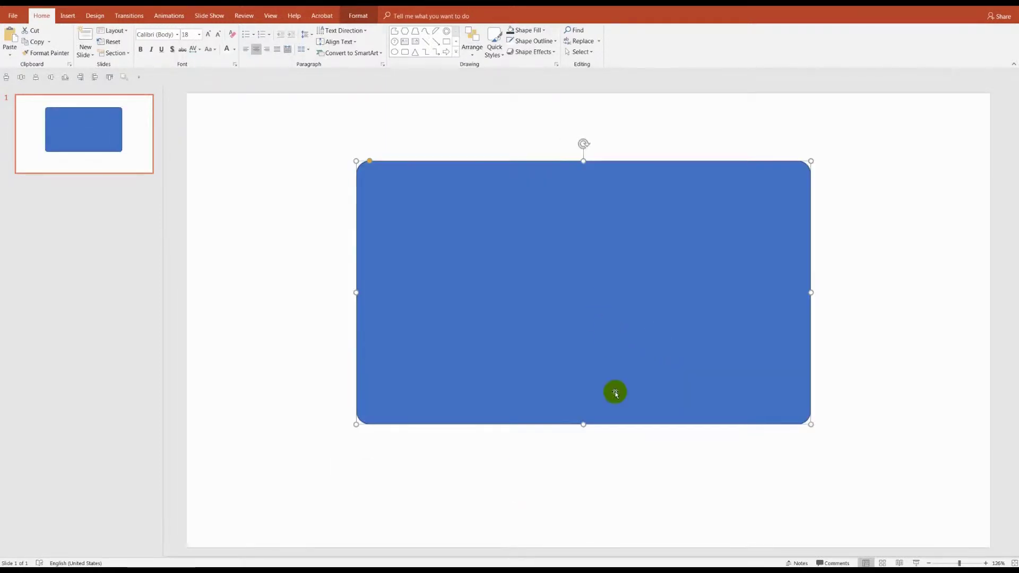
Step: Add a copy offset to the lower left and shrink it so it overlaps in front
drag(614, 391, 423, 486)
drag(436, 547, 436, 466)
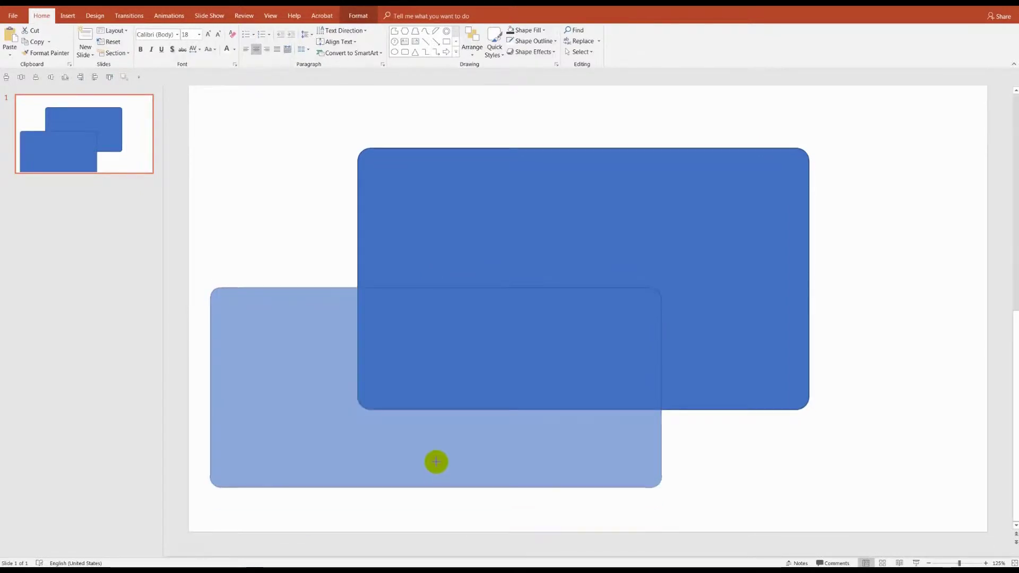
drag(210, 383, 299, 375)
click(324, 167)
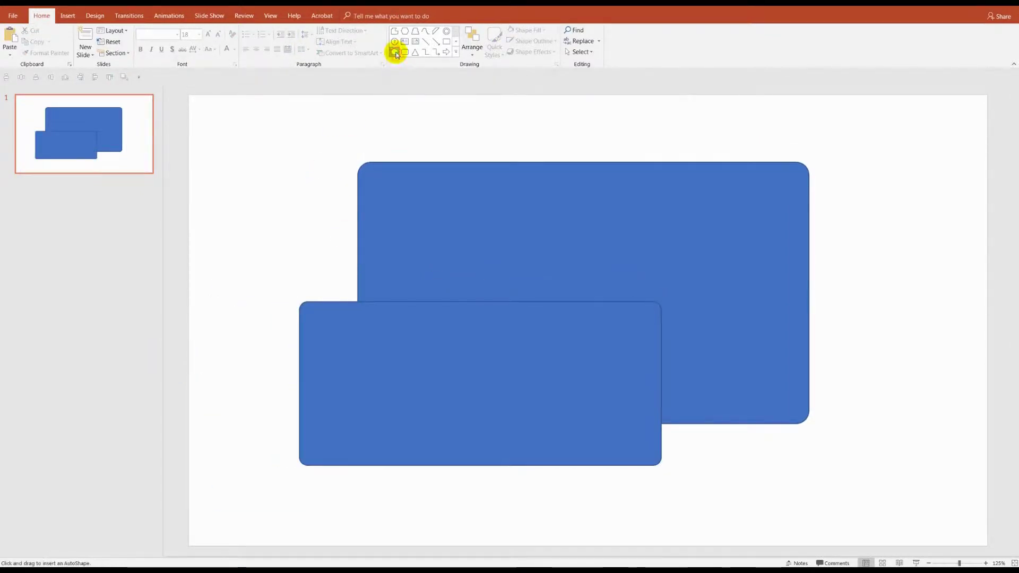
Step: Draw a 9.3 cm circle and position it over both rectangles
mouse_move(311, 129)
mouse_down()
mouse_move(367, 187)
mouse_move(469, 255)
mouse_up()
right_click(469, 256)
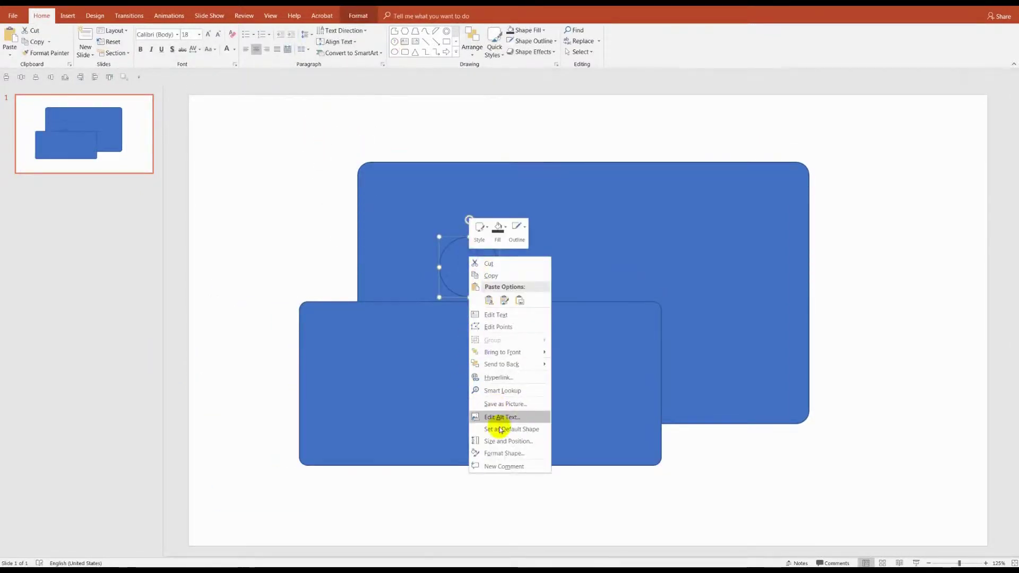
click(513, 454)
click(930, 129)
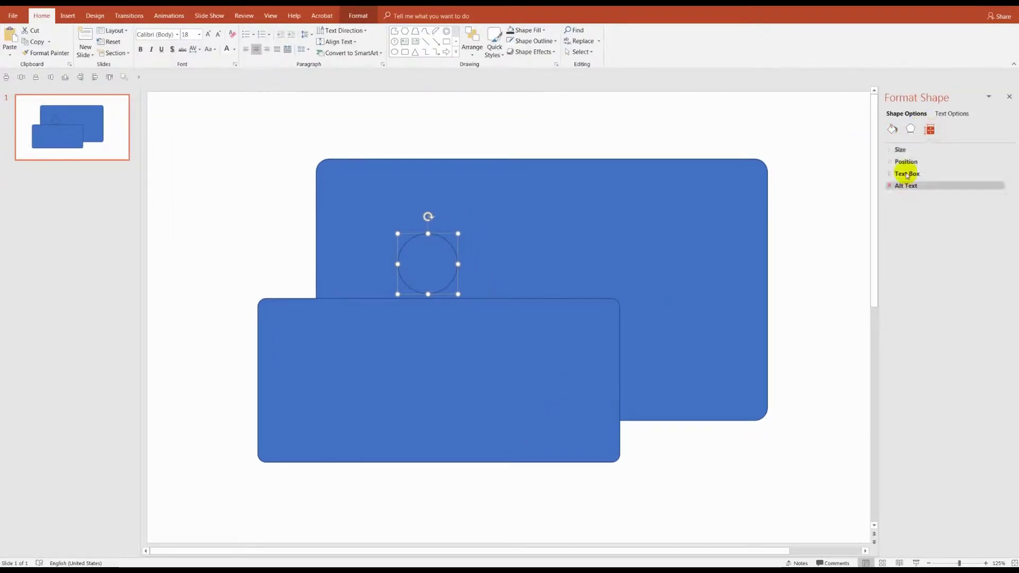
click(900, 150)
drag(456, 292, 620, 456)
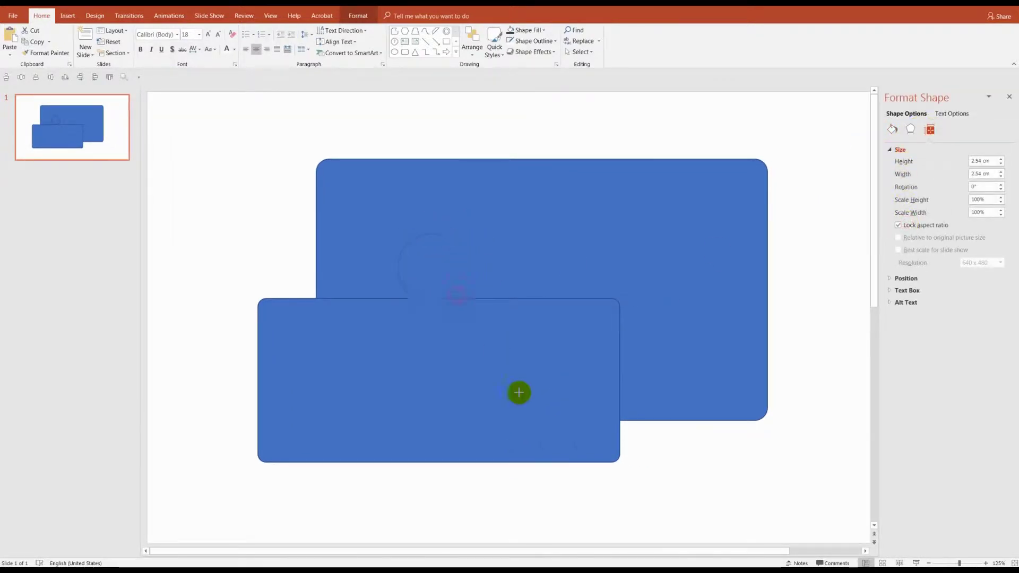
mouse_move(519, 330)
mouse_down()
mouse_move(550, 394)
mouse_move(583, 355)
mouse_up()
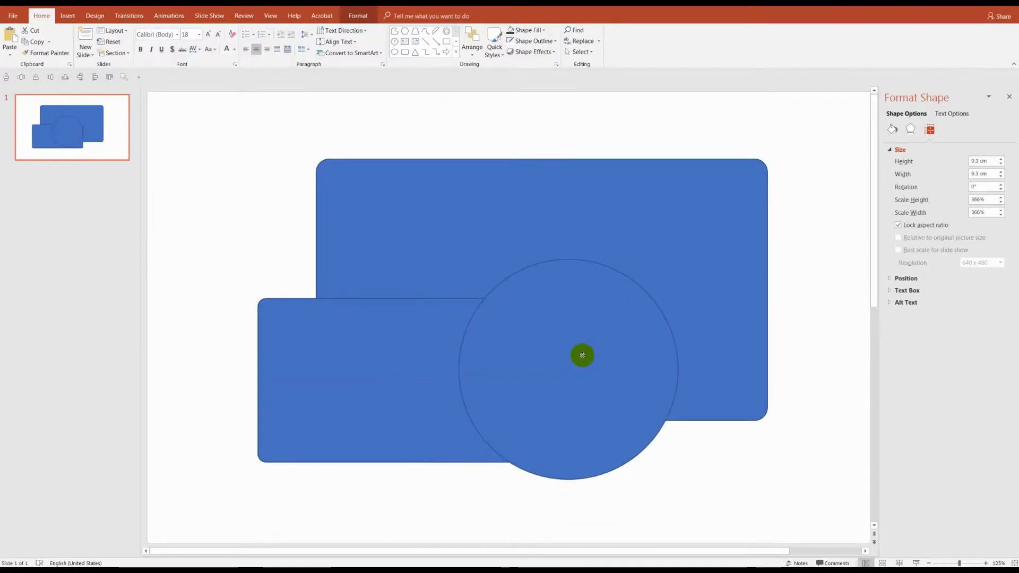
click(287, 202)
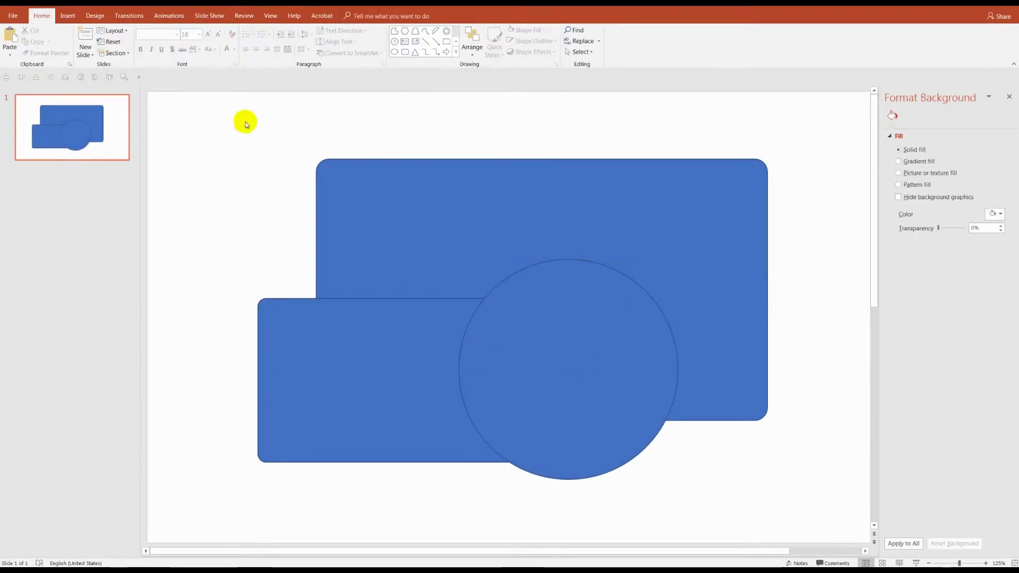
Step: Fragment all three shapes and delete the lower-left pieces and both circle pieces
drag(217, 118, 804, 510)
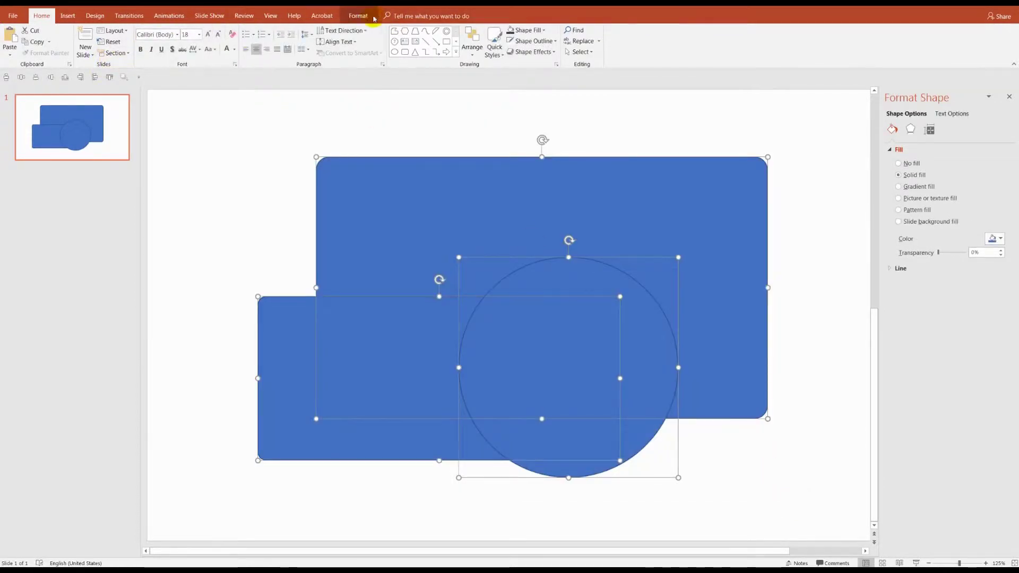
click(371, 16)
click(101, 52)
click(99, 86)
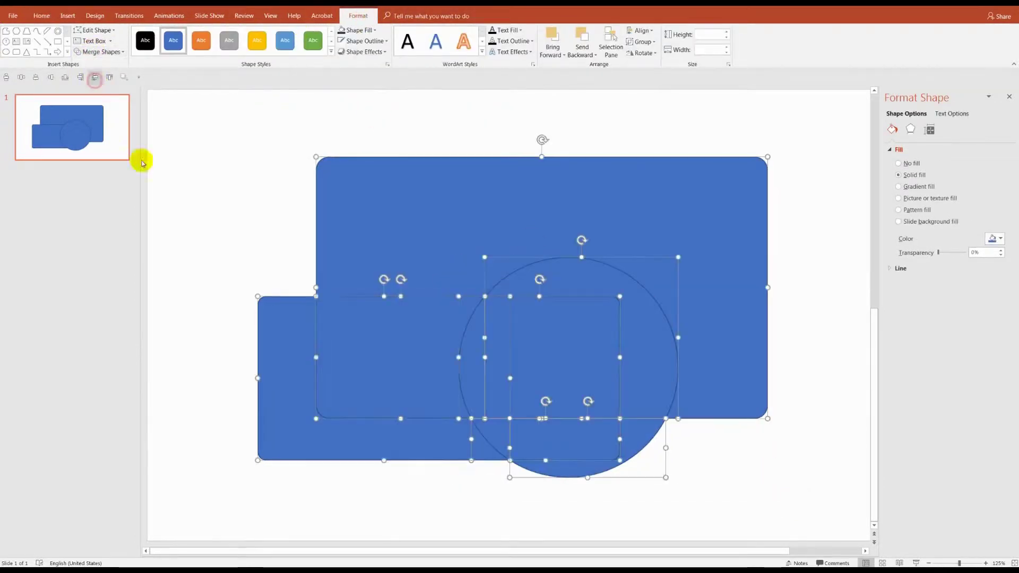
click(244, 249)
drag(230, 241, 630, 496)
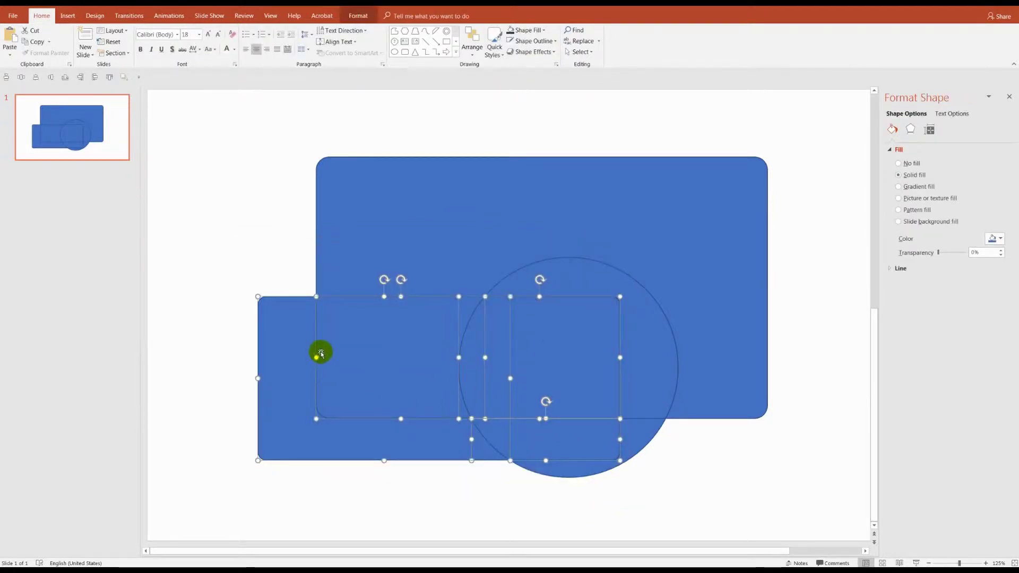
key(Delete)
click(596, 285)
key(Delete)
click(643, 428)
key(Delete)
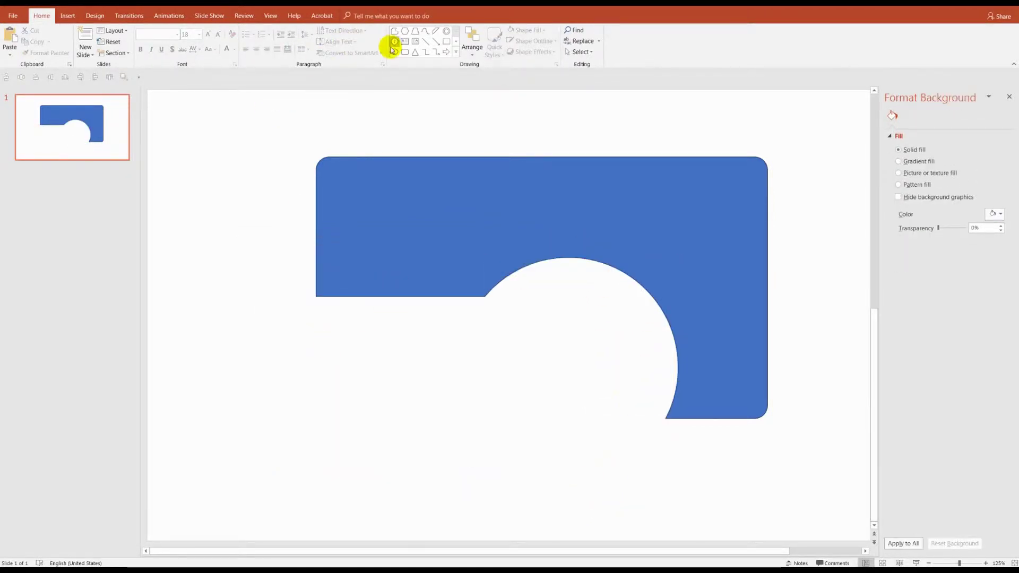
Step: Place a proportion-locked 4.54 cm circle in the notch corner
mouse_move(276, 205)
mouse_down()
mouse_move(339, 268)
mouse_move(460, 259)
mouse_up()
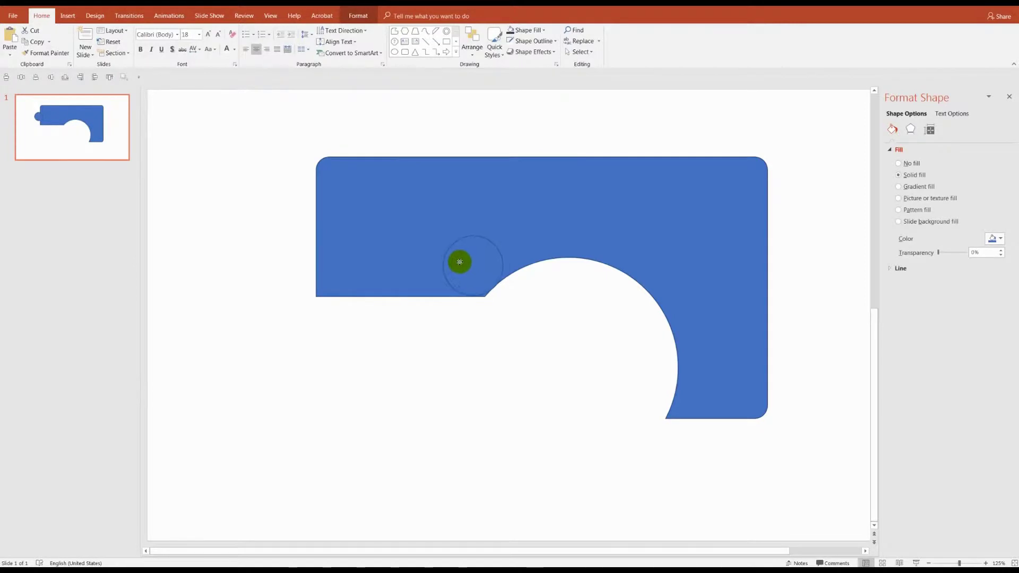
ctrl+scroll(459, 266, up, 5)
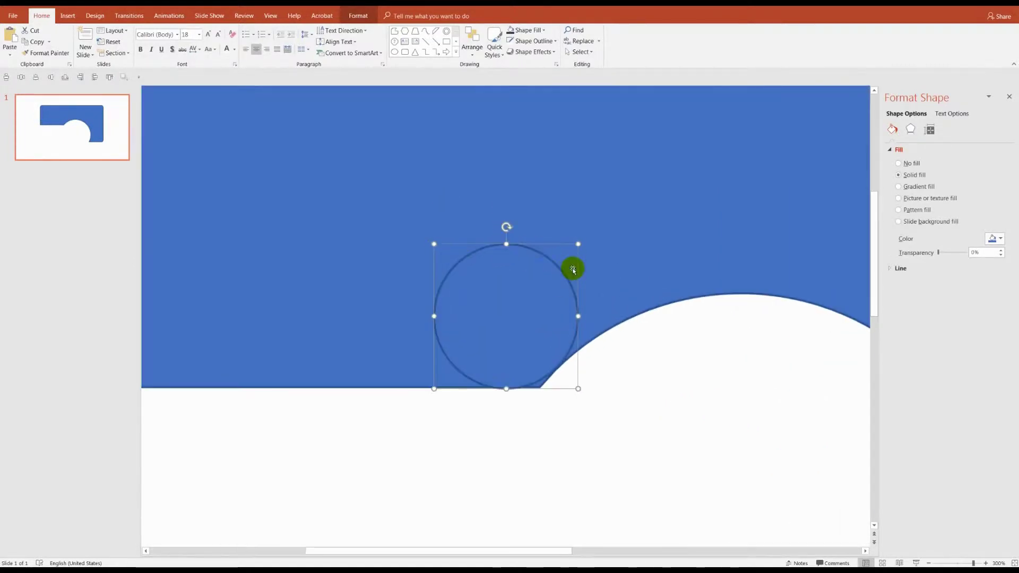
click(925, 132)
click(924, 225)
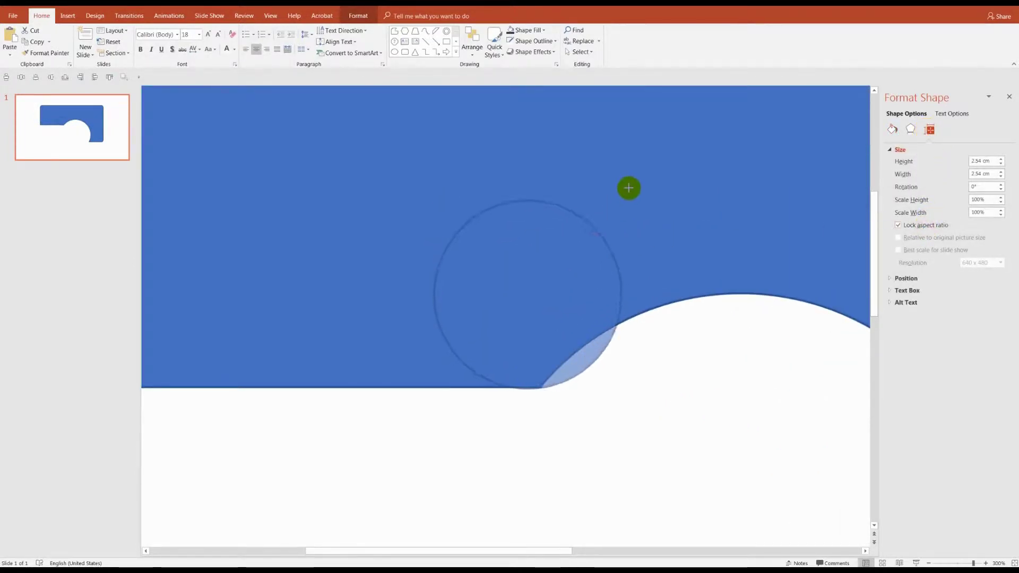
drag(578, 244, 693, 131)
drag(562, 293, 487, 293)
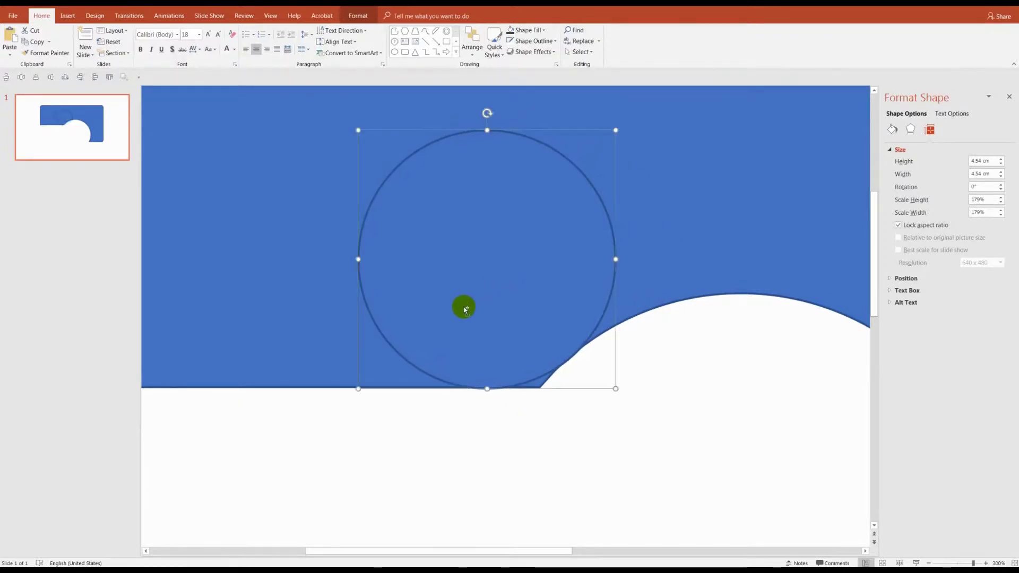
Step: Fragment the circle with the desktop and delete the small leftover piece
scroll(464, 305, down, 5)
click(358, 16)
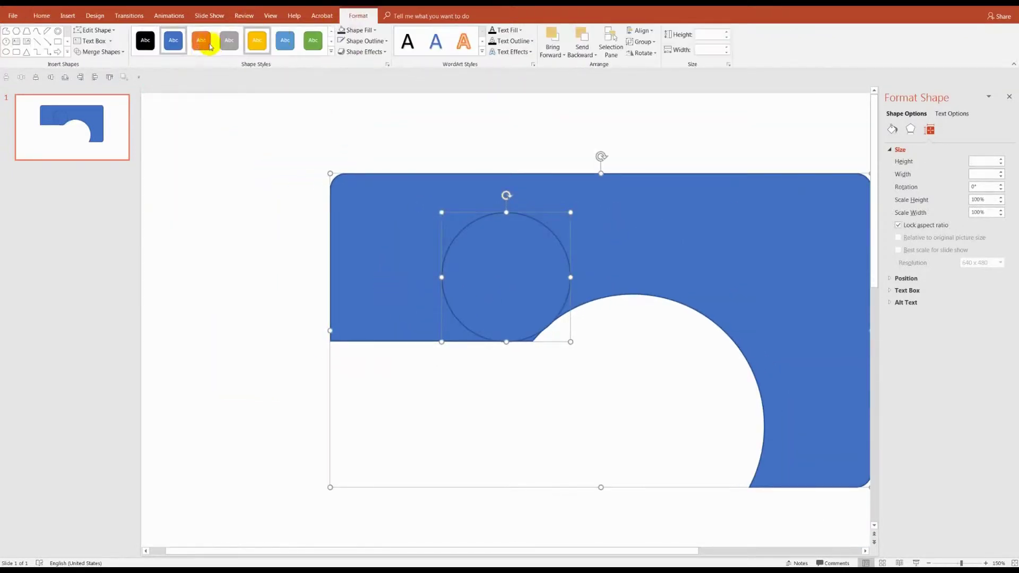
click(100, 51)
click(98, 86)
click(606, 411)
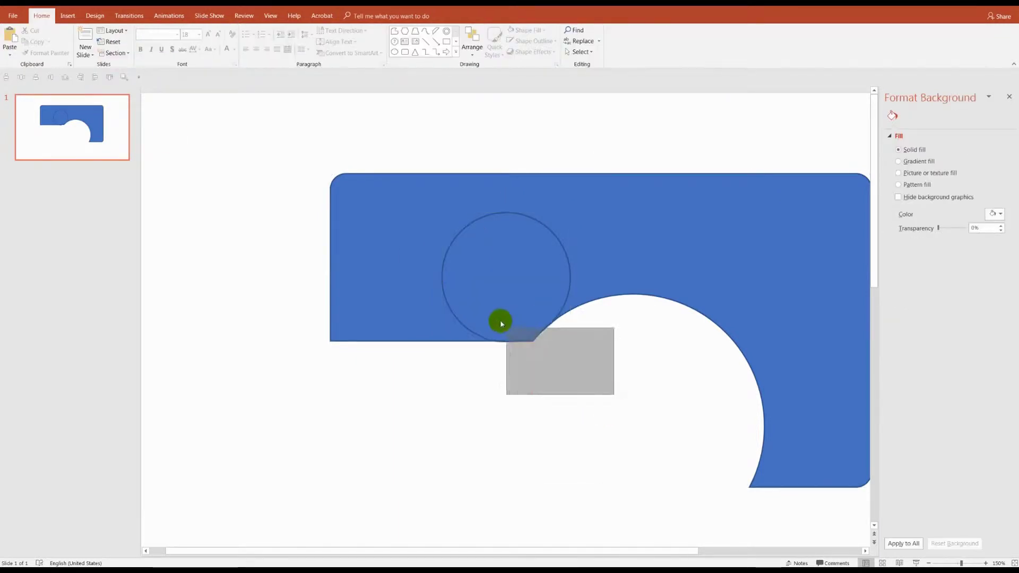
click(497, 322)
key(Delete)
Step: Union the circle into the desktop shape
click(534, 301)
shift+click(612, 264)
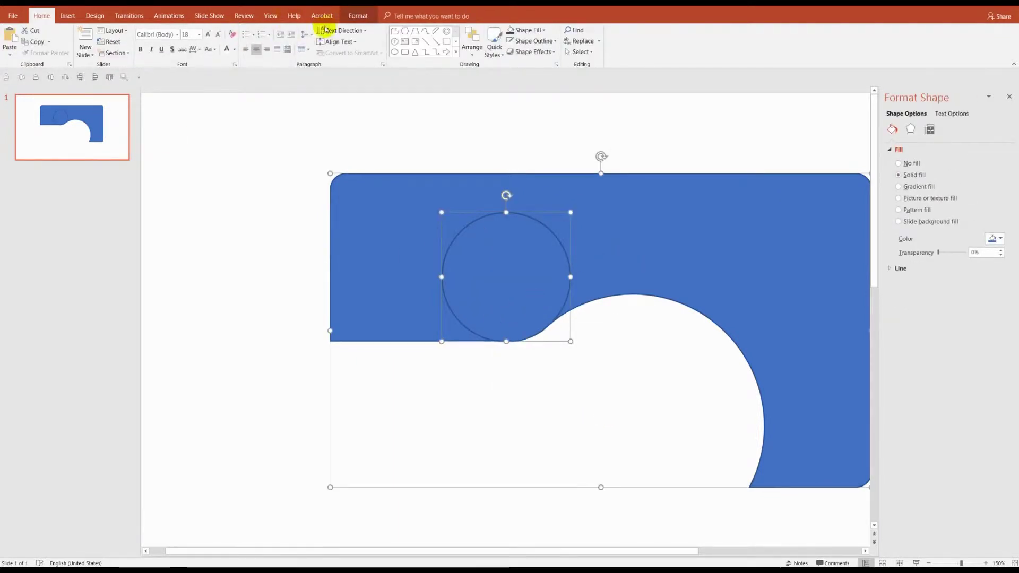
click(357, 16)
click(99, 52)
click(98, 64)
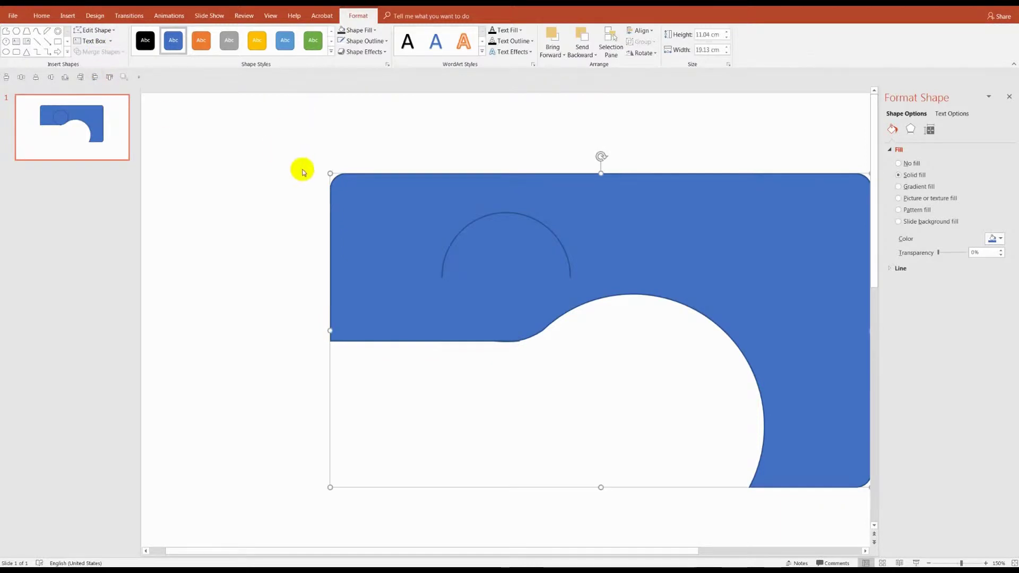
key(Escape)
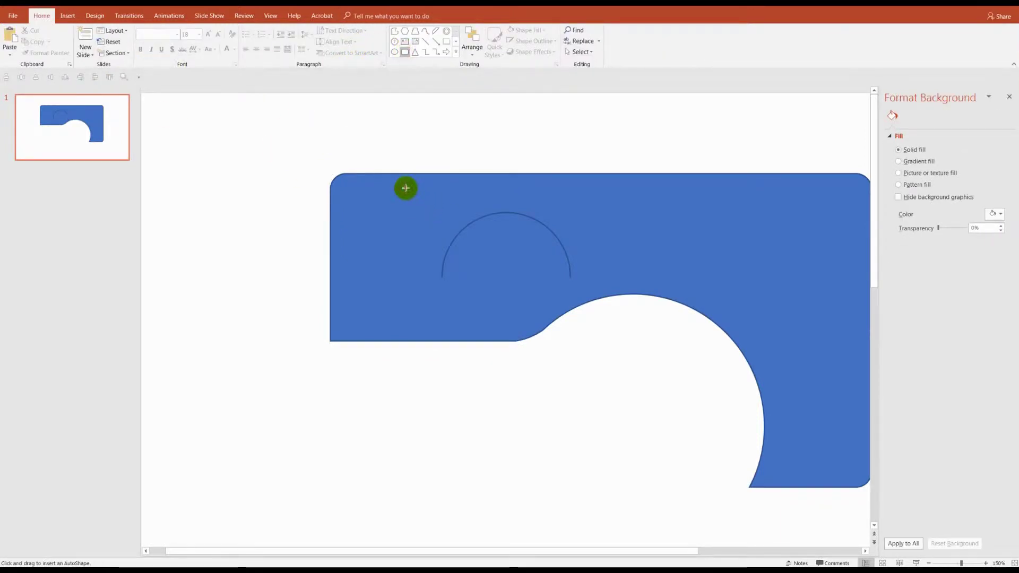
Step: Add two rounded rectangles and union the upper one into the desktop
drag(406, 188, 586, 288)
ctrl+drag(501, 239, 696, 452)
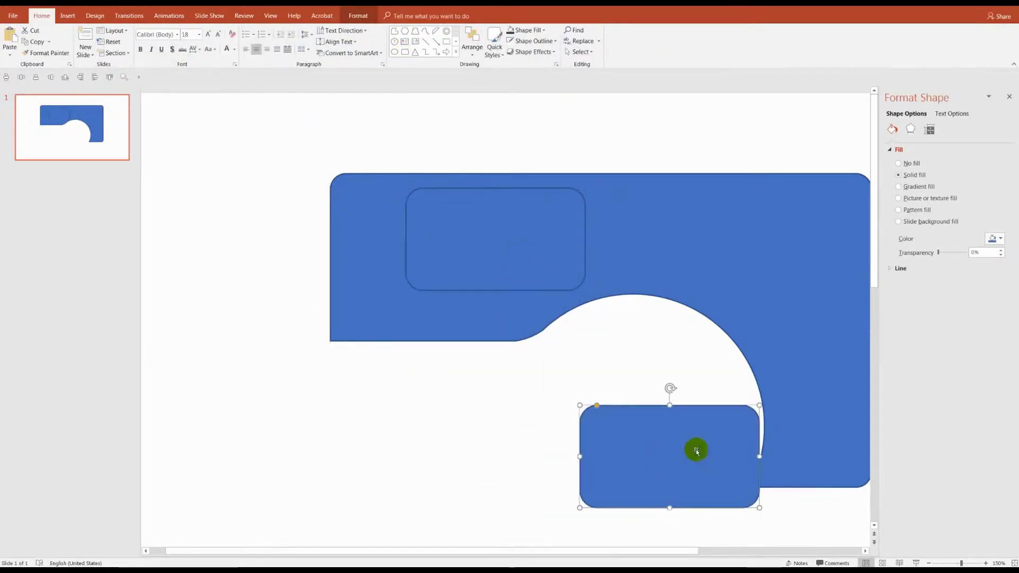
drag(760, 456, 764, 456)
click(444, 253)
shift+click(417, 180)
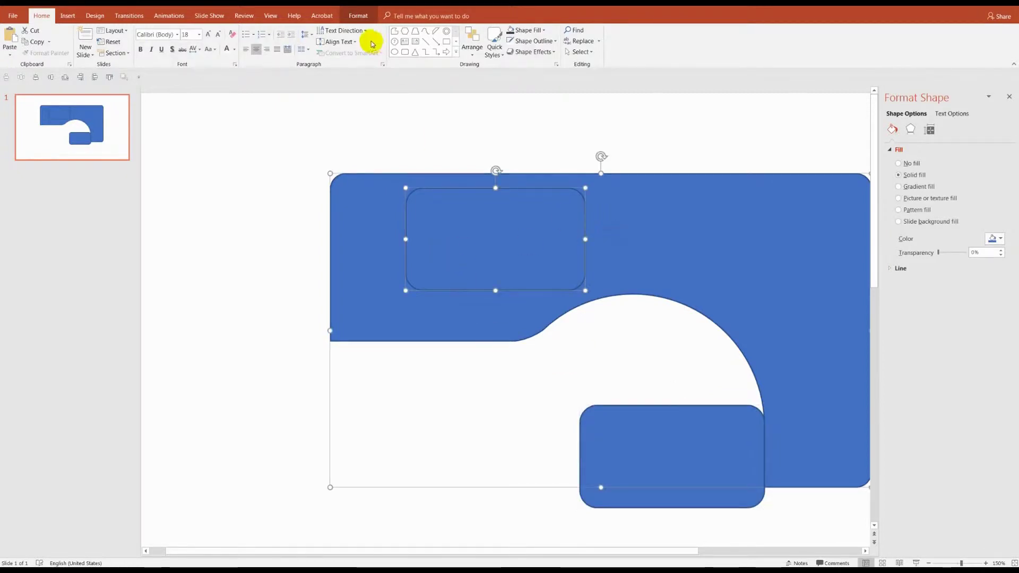
click(358, 15)
click(99, 51)
click(96, 63)
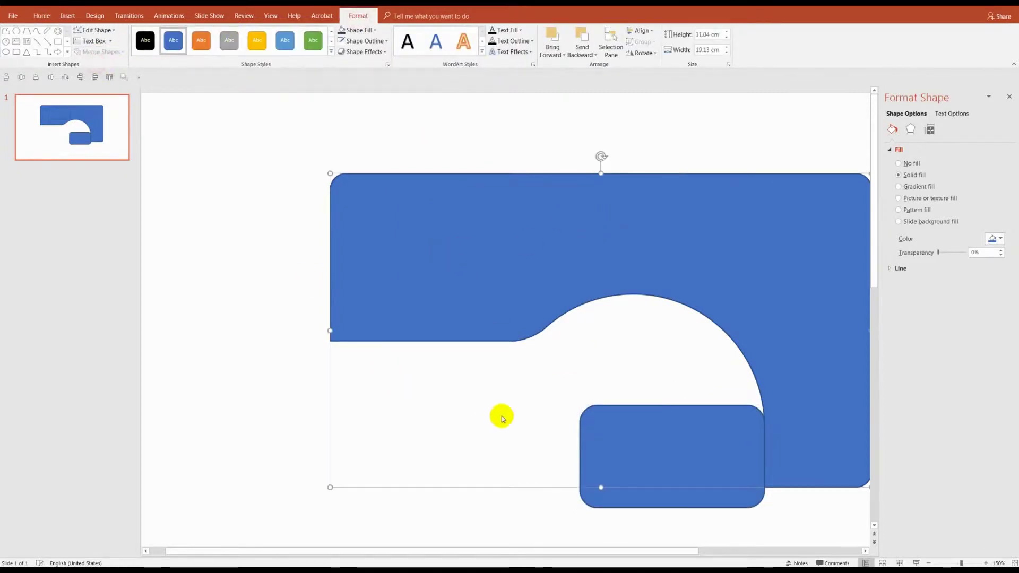
Step: Fragment the desktop with the lower rectangle and delete it and the sliver
shift+click(700, 451)
click(99, 51)
click(93, 85)
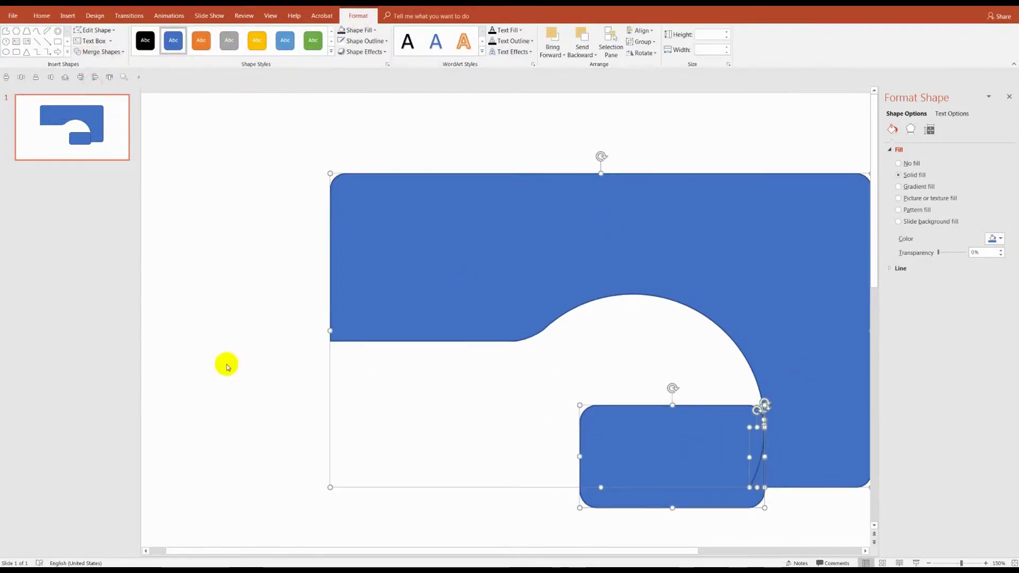
drag(239, 338, 780, 527)
key(Delete)
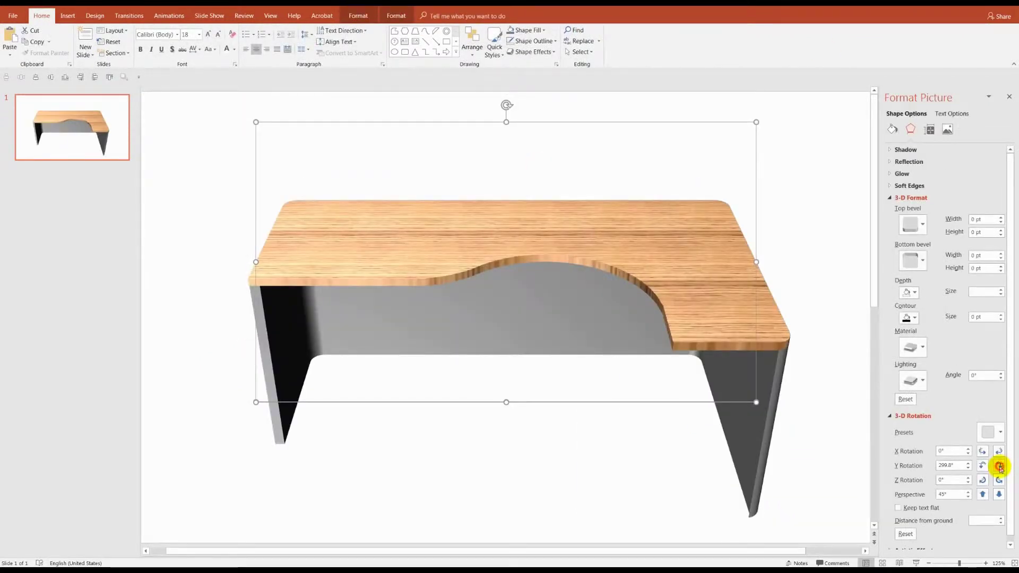
Step: Set the desk's Y rotation to 294.8° and raise its perspective to 70°
click(999, 466)
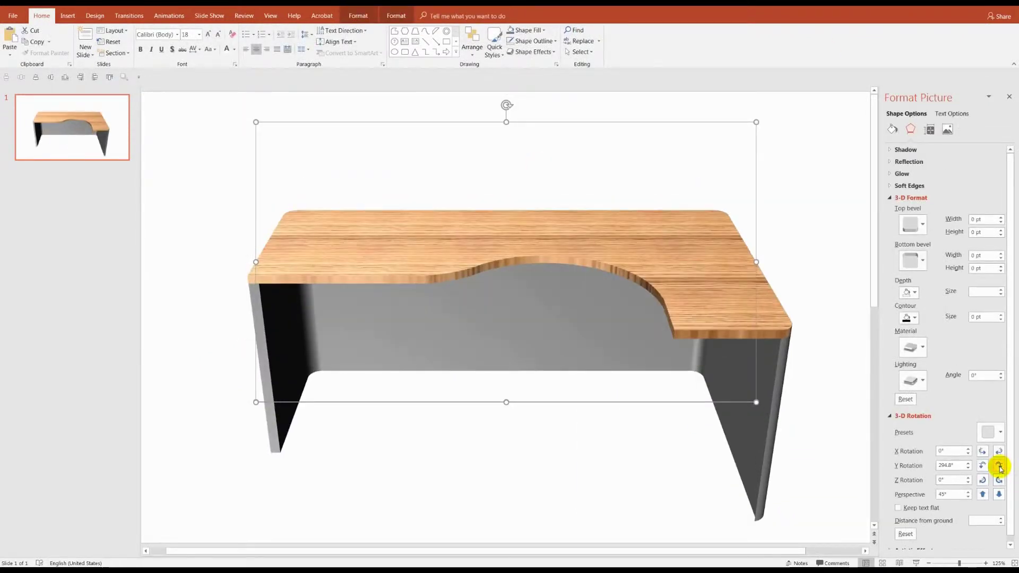
click(842, 394)
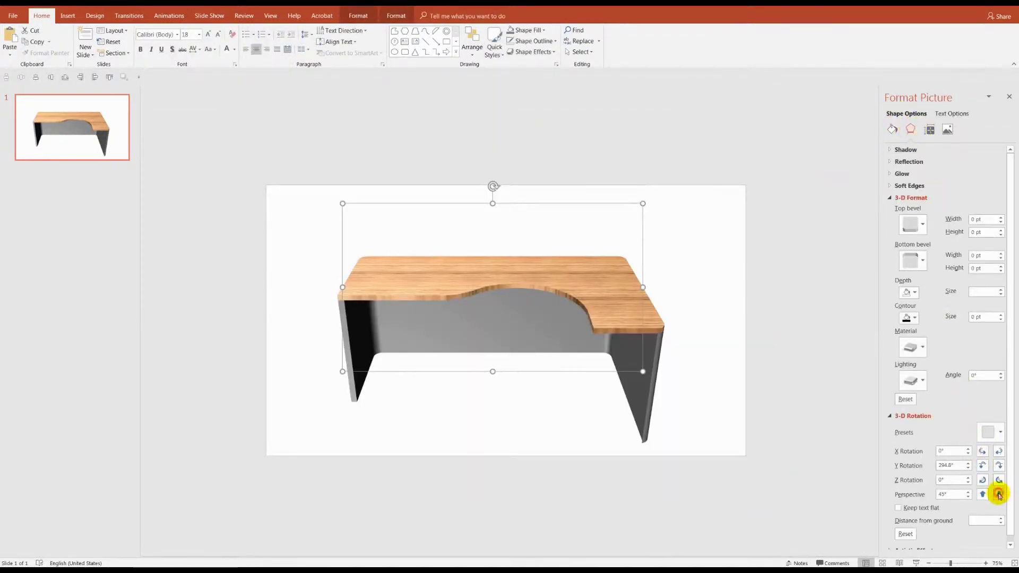
click(999, 495)
click(999, 495)
click(999, 495)
click(999, 495)
click(999, 494)
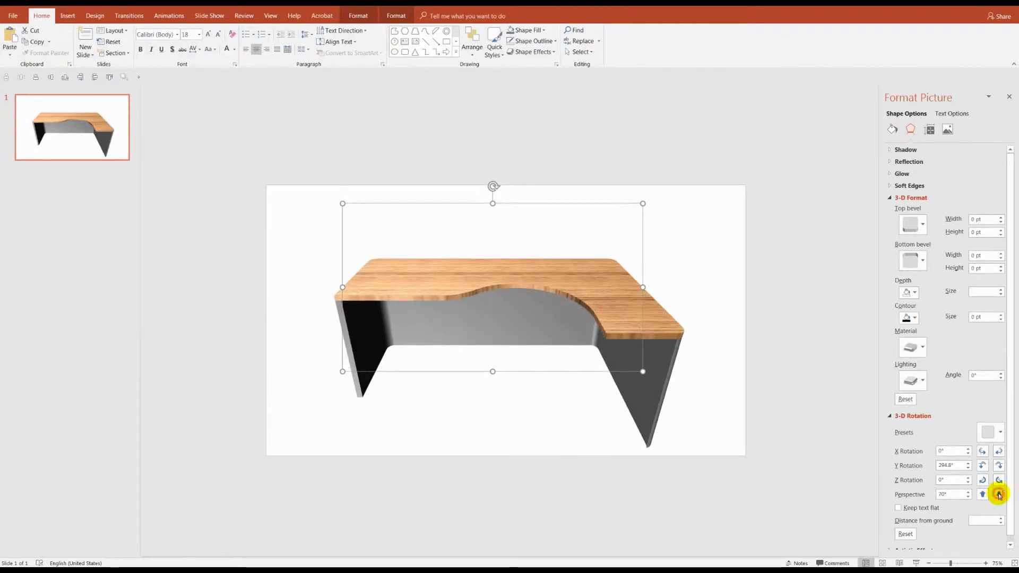
click(711, 289)
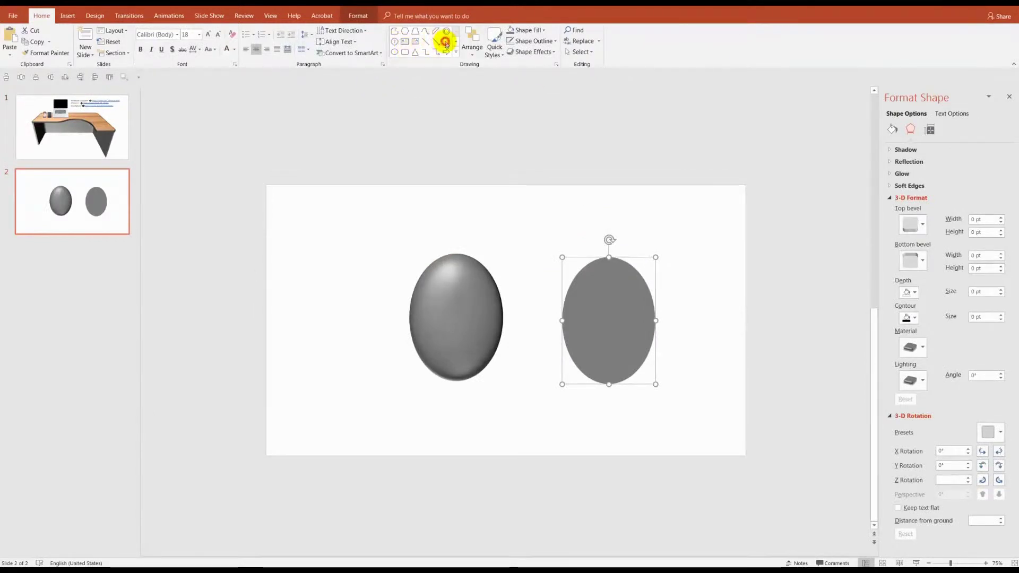
Step: Fragment the right ellipse with a rectangle over its top half, deleting the leftover
click(446, 43)
drag(539, 221, 682, 307)
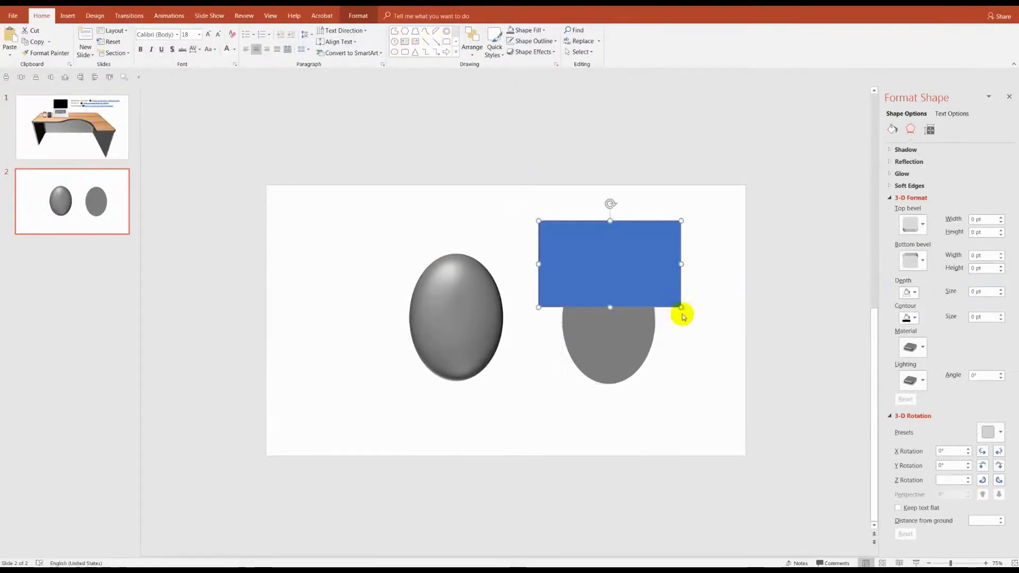
shift+click(645, 327)
click(358, 16)
click(100, 53)
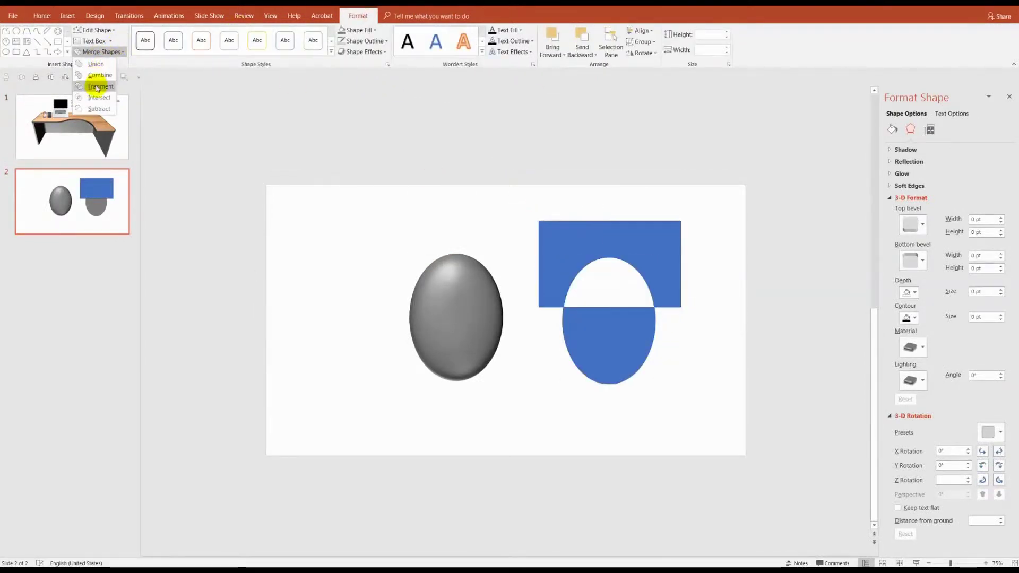
click(98, 72)
click(400, 125)
click(564, 245)
key(Delete)
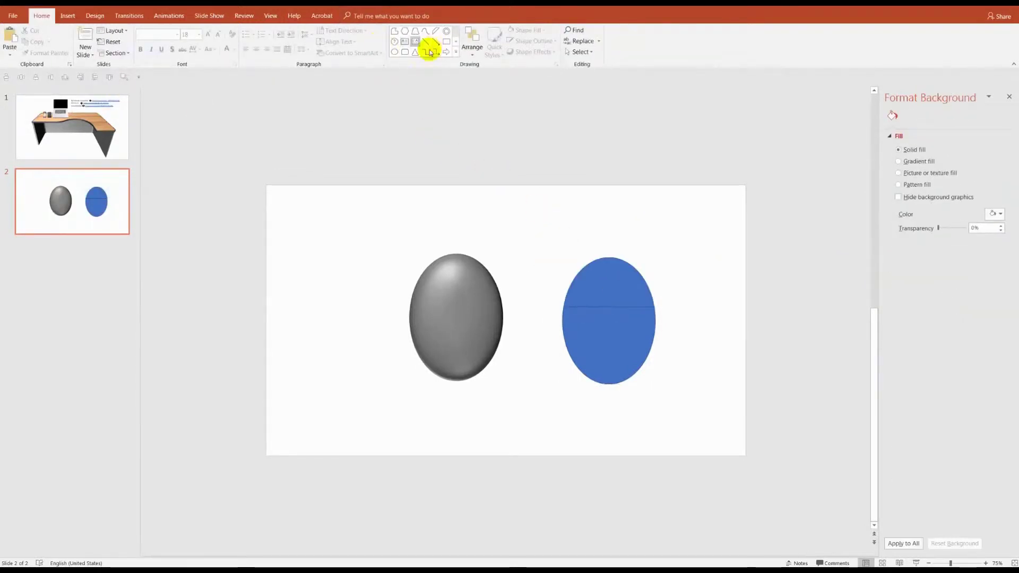
Step: Split the ellipse's upper right quarter off with another rectangle fragment
drag(612, 205, 702, 348)
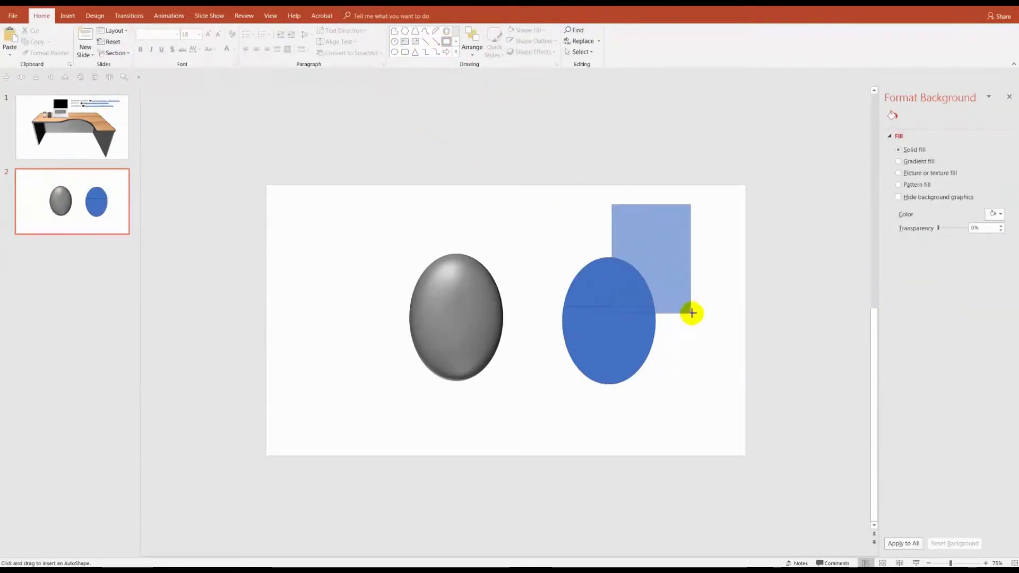
shift+click(670, 305)
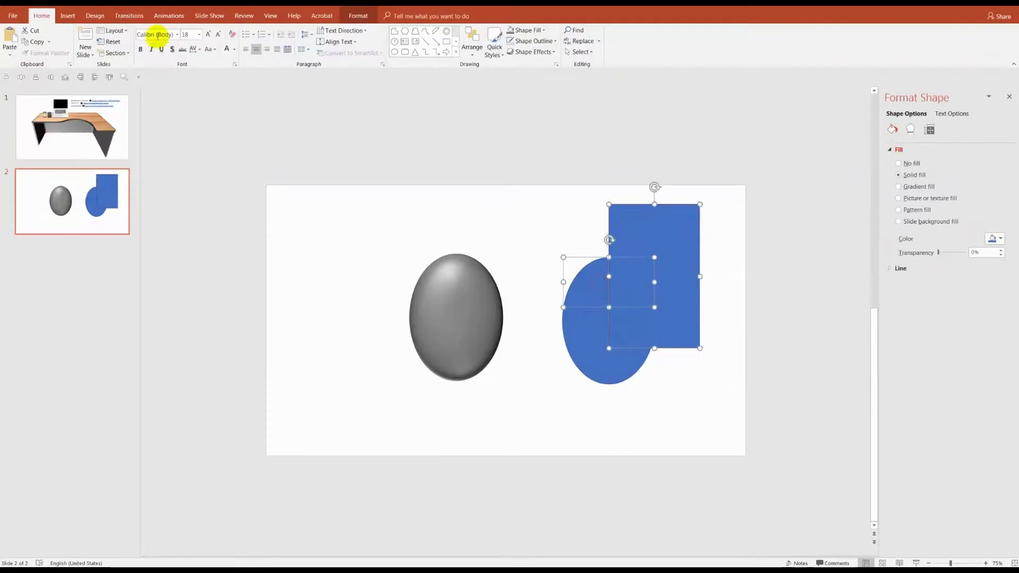
click(351, 21)
click(98, 52)
click(93, 87)
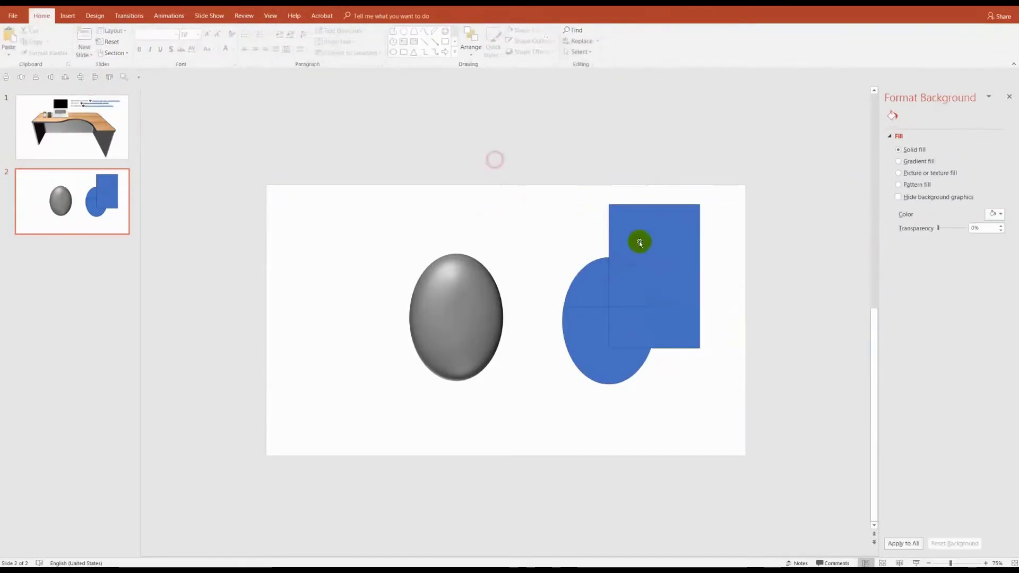
drag(654, 244, 720, 270)
key(Delete)
Step: Give the ellipse pieces grey 66% transparent fill and a 3 pt white outline
drag(534, 239, 712, 415)
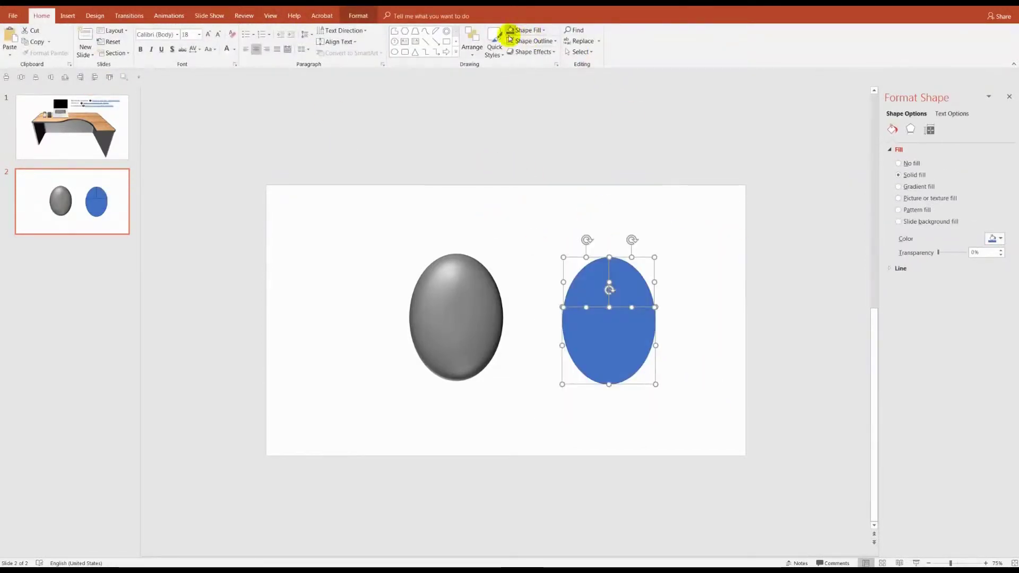
click(511, 34)
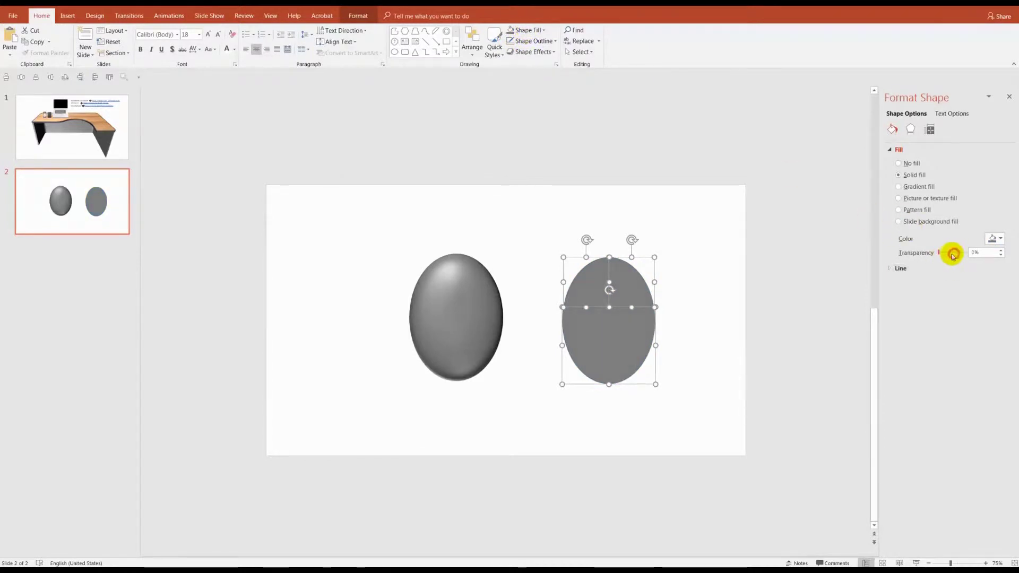
drag(941, 256, 958, 256)
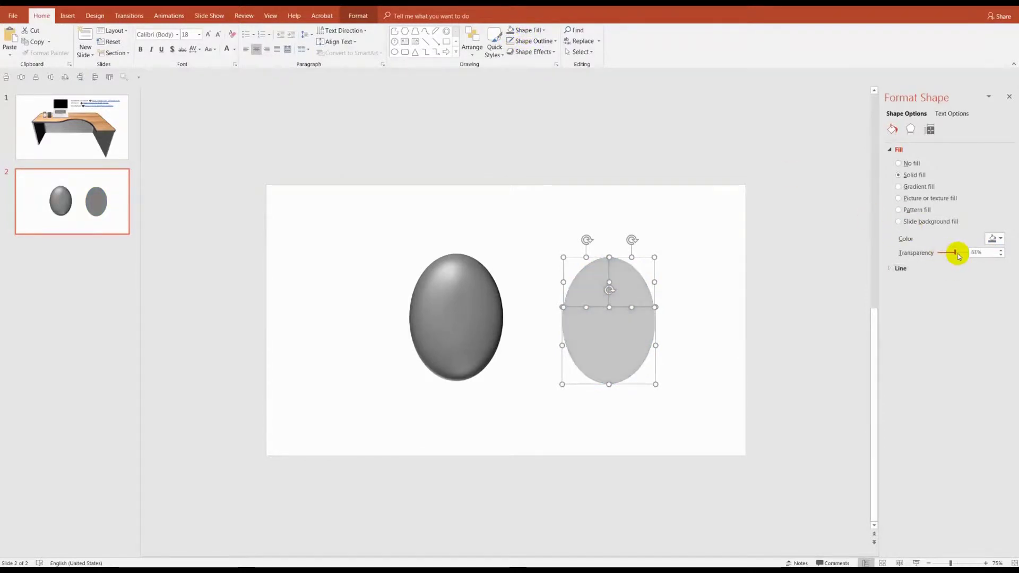
click(524, 42)
click(511, 64)
click(531, 41)
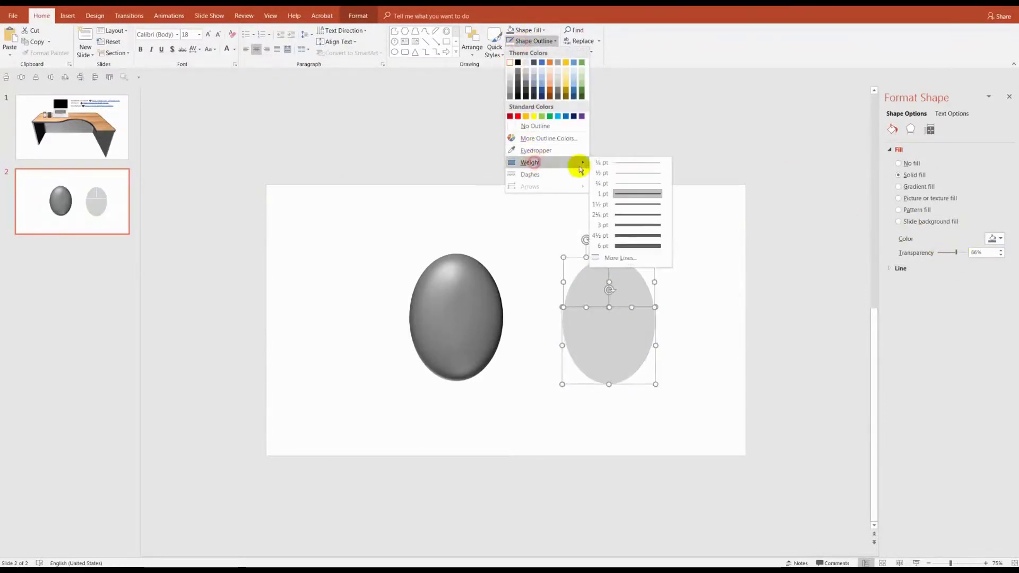
click(644, 225)
Step: Overlay the pieces on the shaded ellipse, group them, and move the mouse lower right
drag(630, 289, 477, 279)
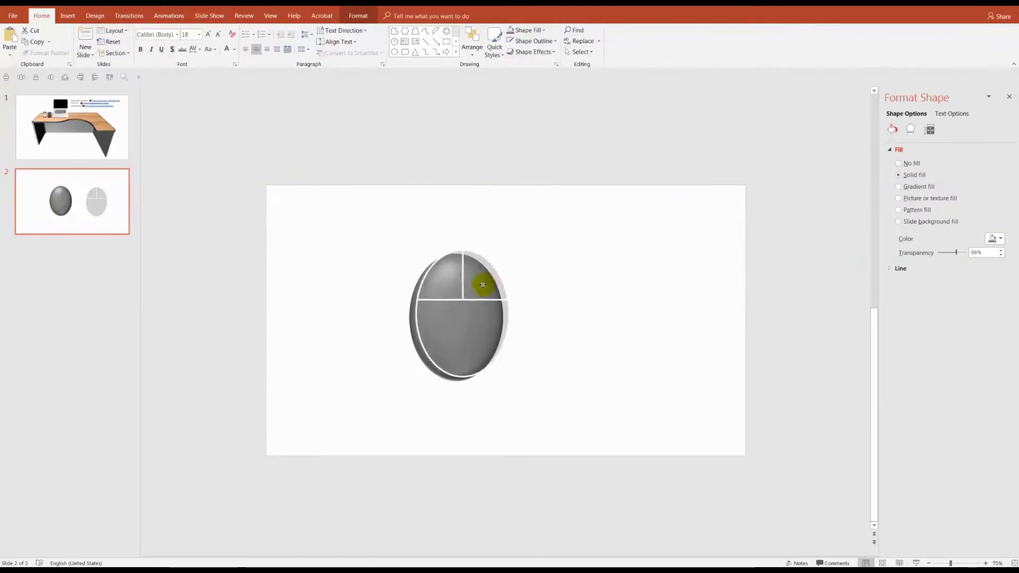
click(355, 232)
drag(354, 232, 566, 417)
key(ctrl+g)
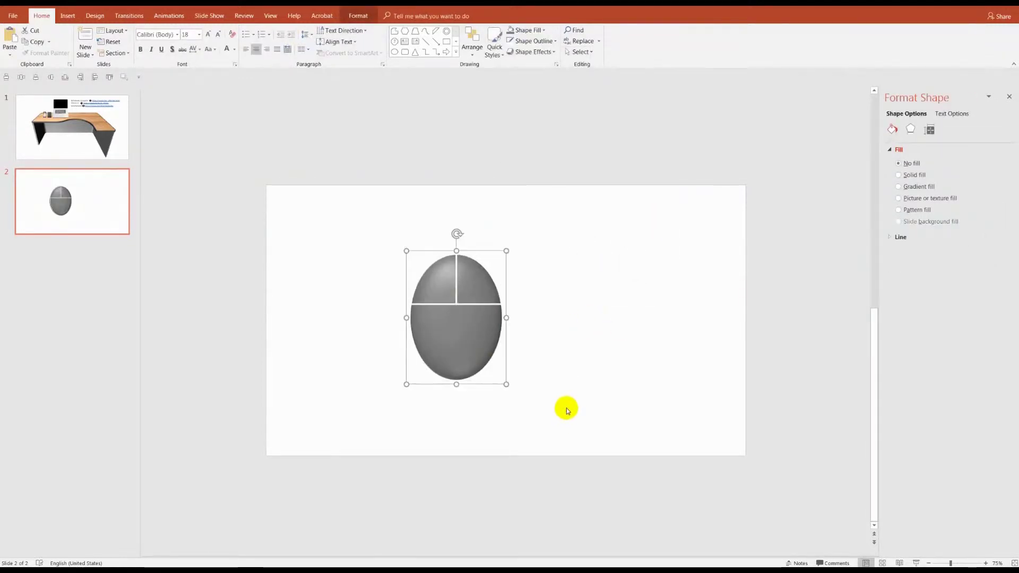
right_click(456, 298)
click(552, 382)
right_click(466, 318)
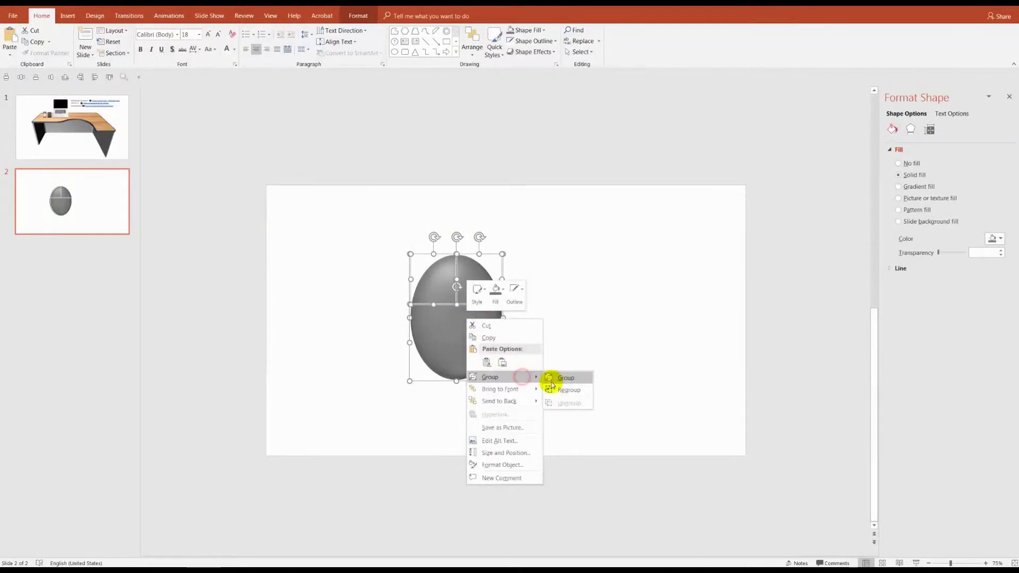
click(552, 378)
click(601, 316)
drag(467, 318, 609, 385)
click(667, 262)
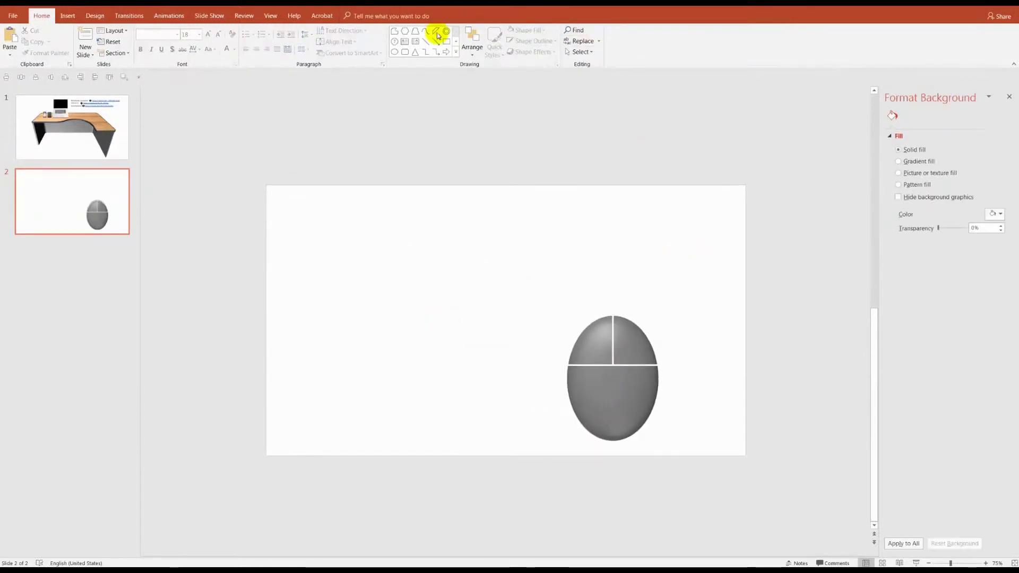
click(425, 31)
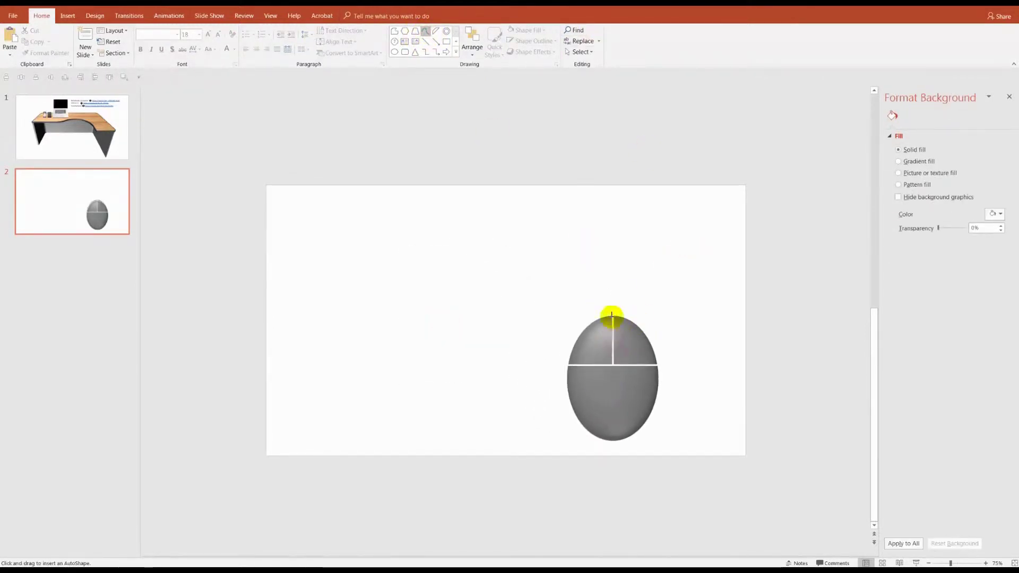
Step: Draw a curved cable from the mouse's top leftward with a 4½ pt black outline
click(595, 212)
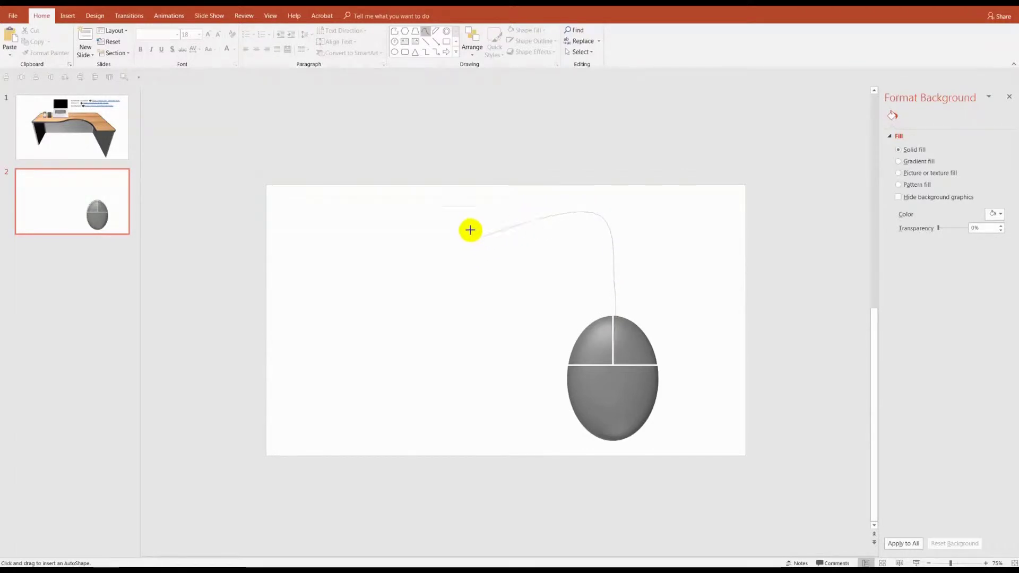
click(447, 202)
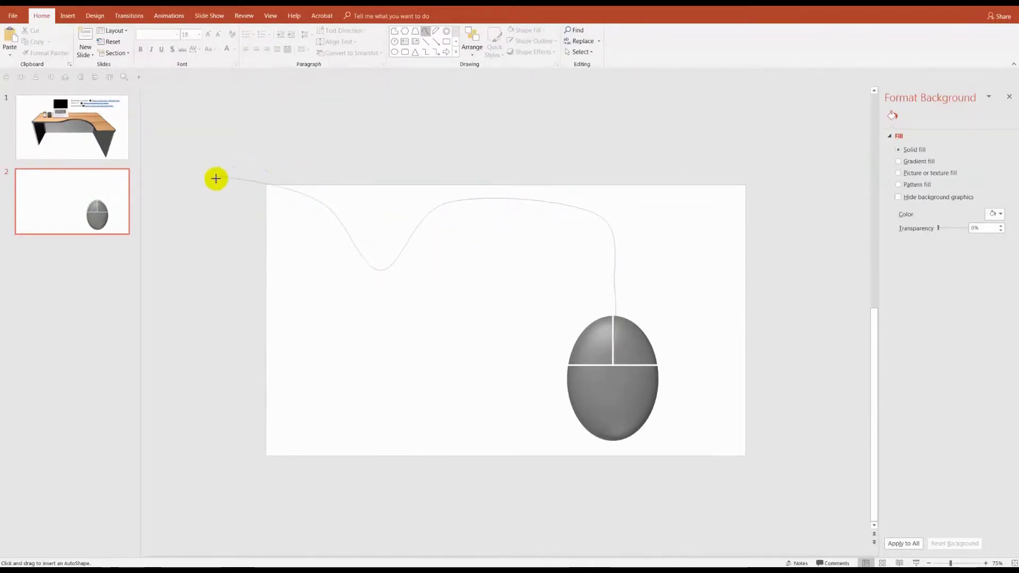
double_click(214, 202)
click(531, 41)
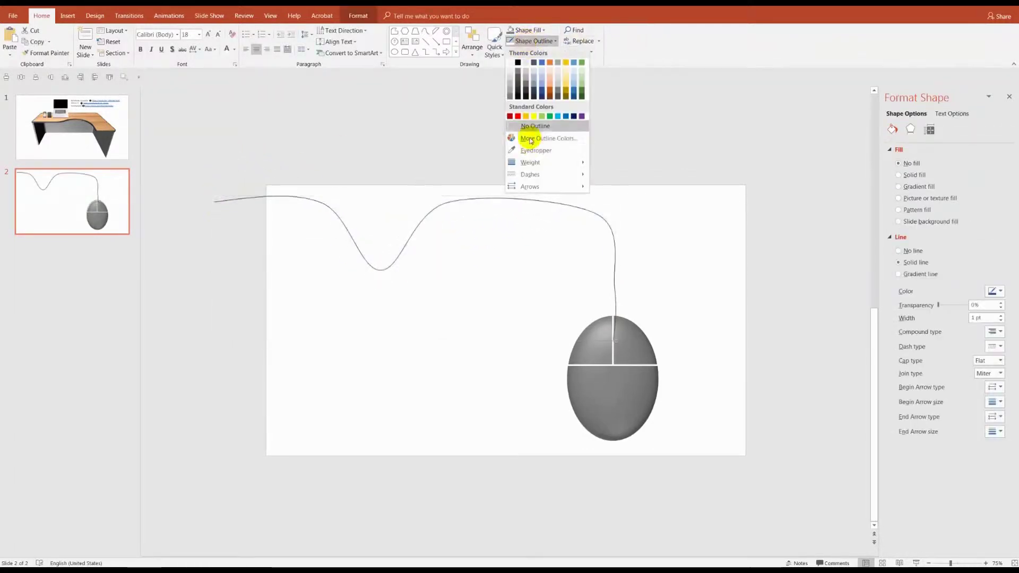
click(634, 236)
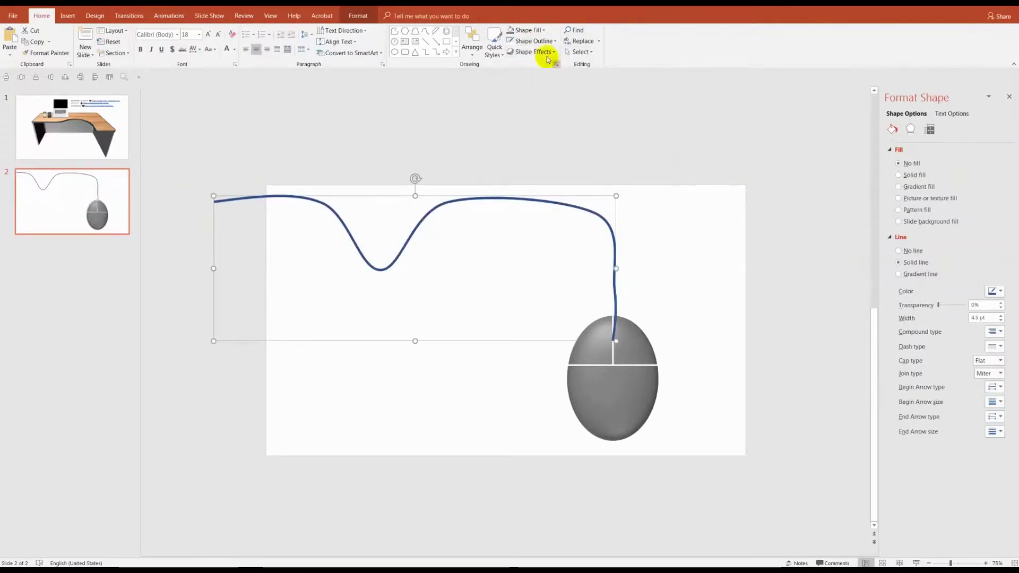
click(531, 30)
click(547, 41)
click(521, 69)
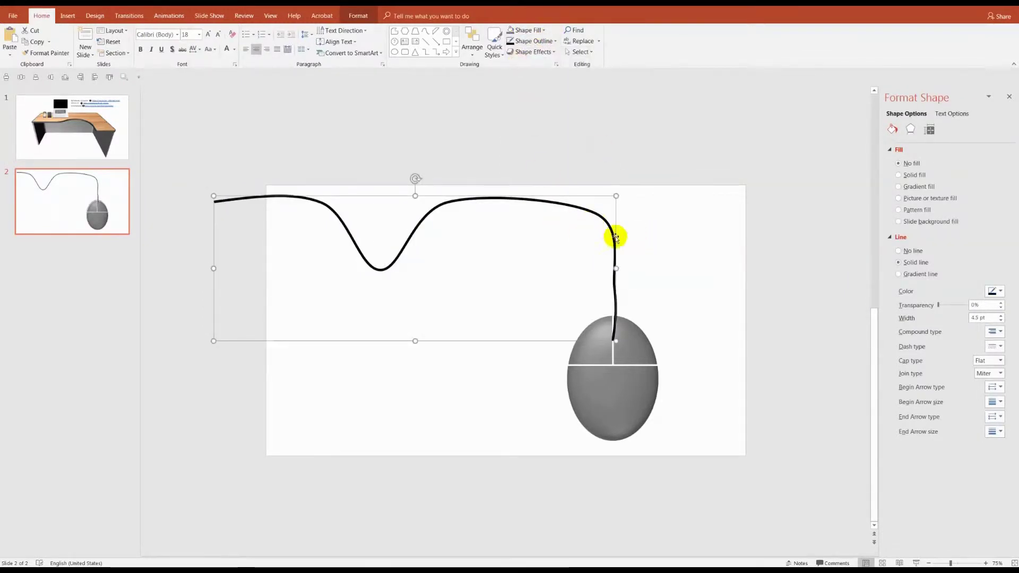
Step: Give the cable a rounded top bevel and dark 3-D material
click(910, 129)
click(919, 223)
click(915, 296)
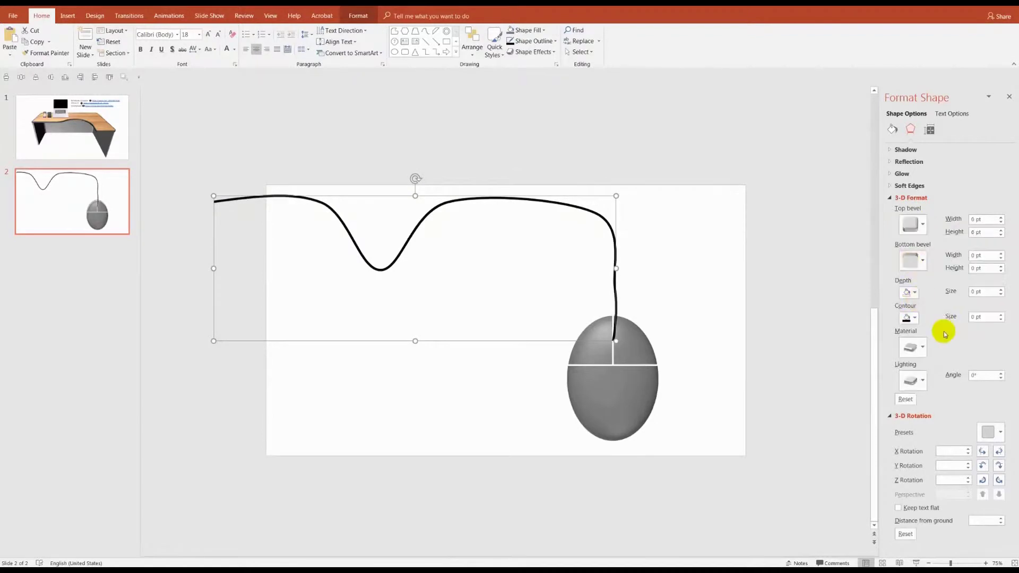
click(909, 346)
click(994, 385)
Step: Send the cable to the back, behind the mouse
right_click(607, 221)
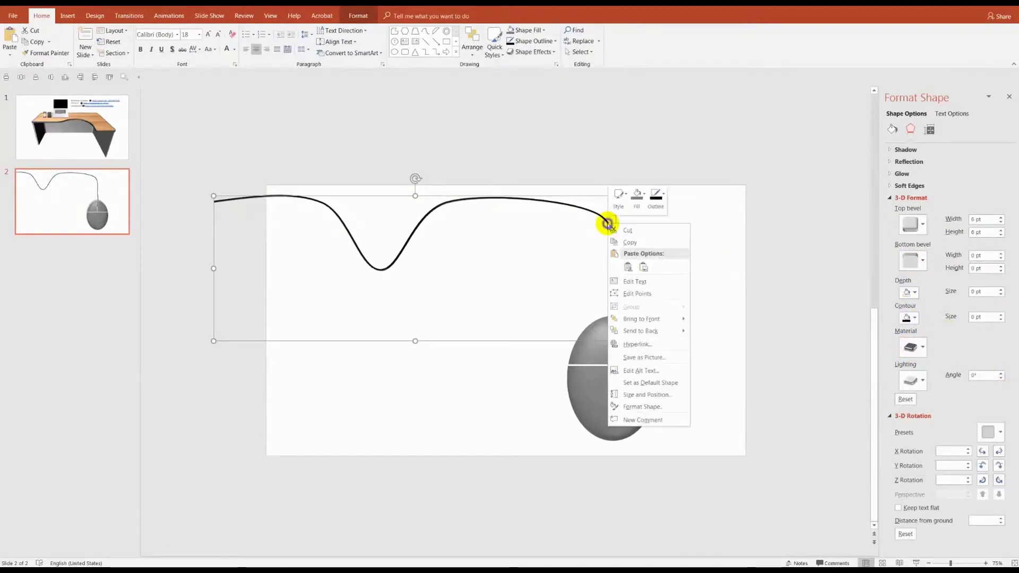
click(642, 331)
click(680, 334)
click(624, 357)
click(688, 299)
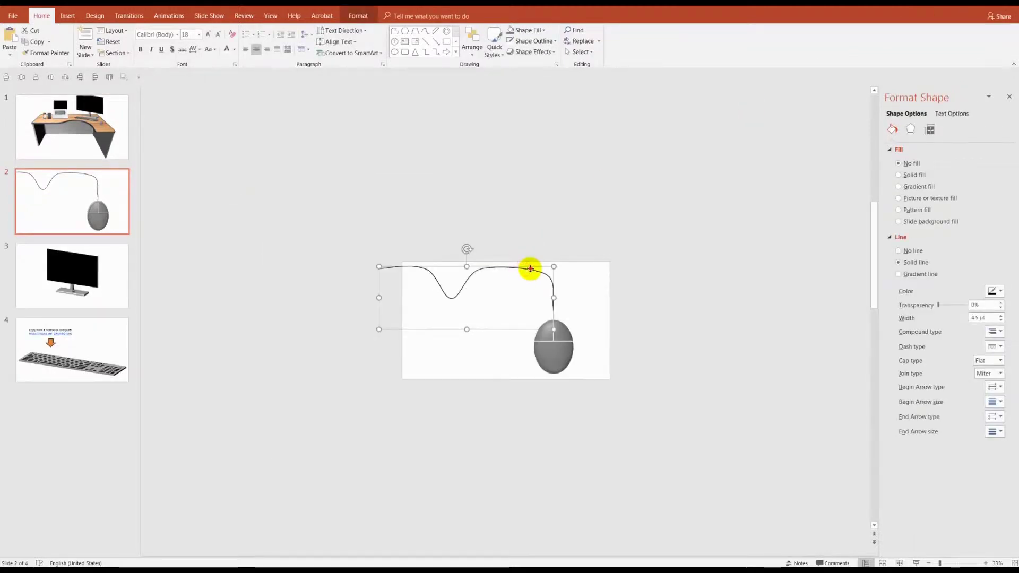
Step: Edit the cable's points so its left end sweeps out past the slide edge
right_click(396, 270)
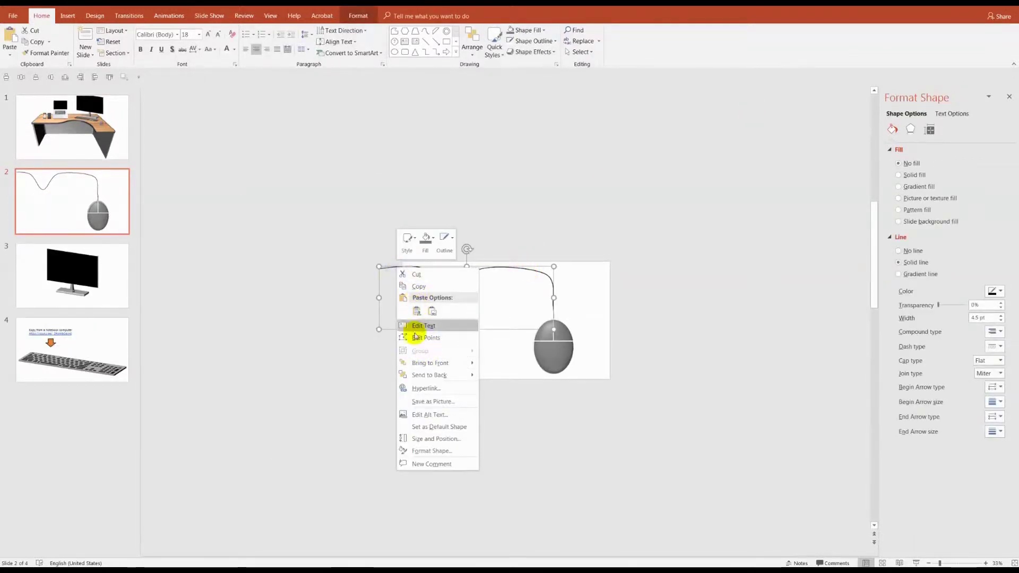
click(415, 332)
drag(326, 214, 200, 206)
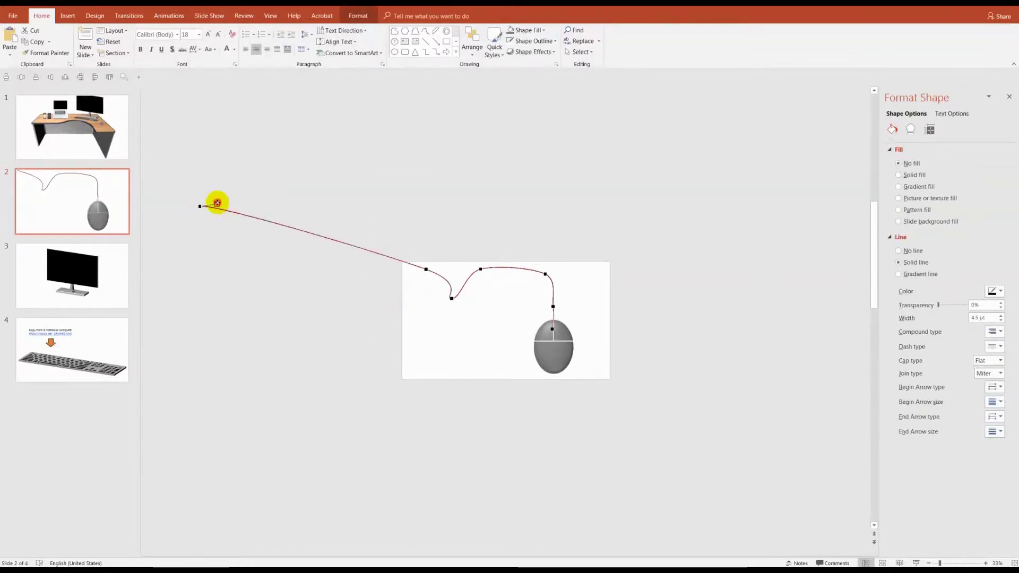
drag(428, 270, 342, 232)
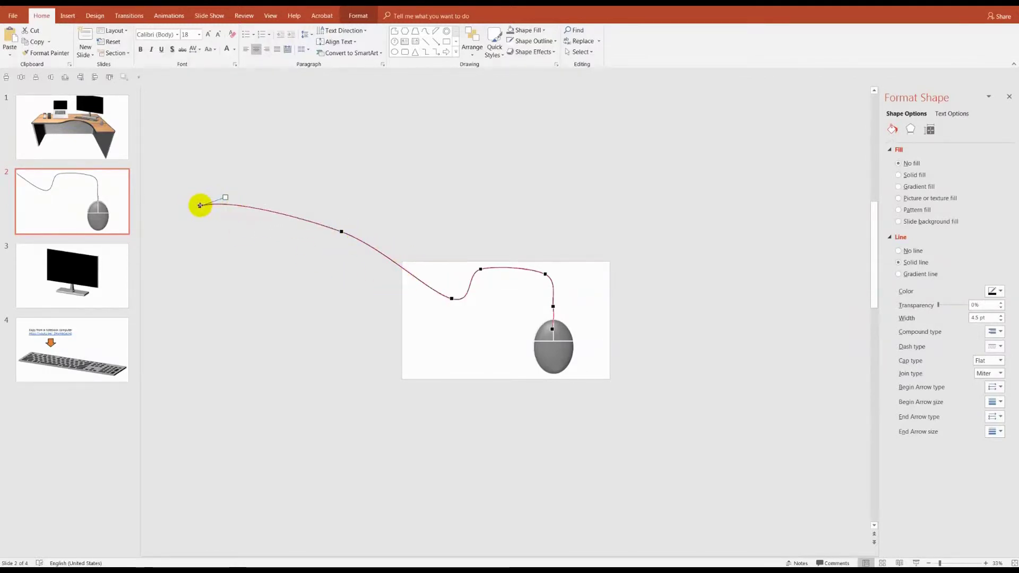
drag(227, 198, 196, 245)
click(439, 212)
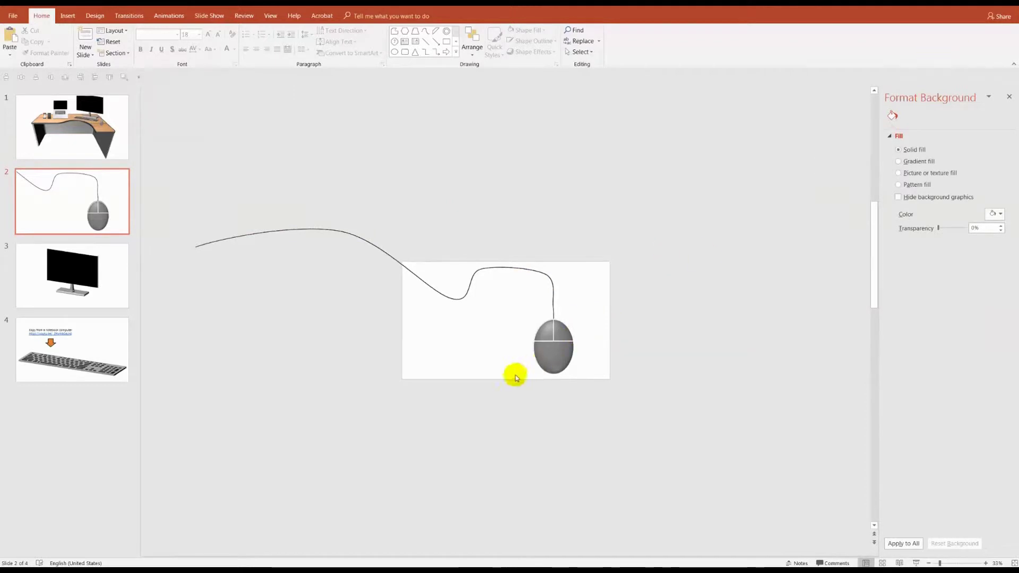
Step: Group the mouse body and cable curve together
click(536, 366)
shift+click(300, 232)
right_click(567, 357)
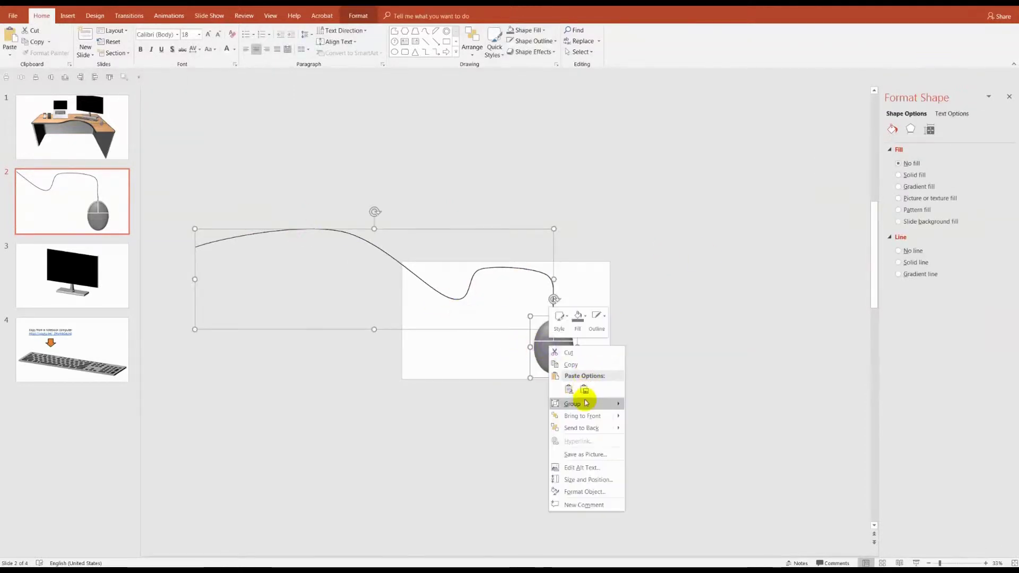
click(604, 402)
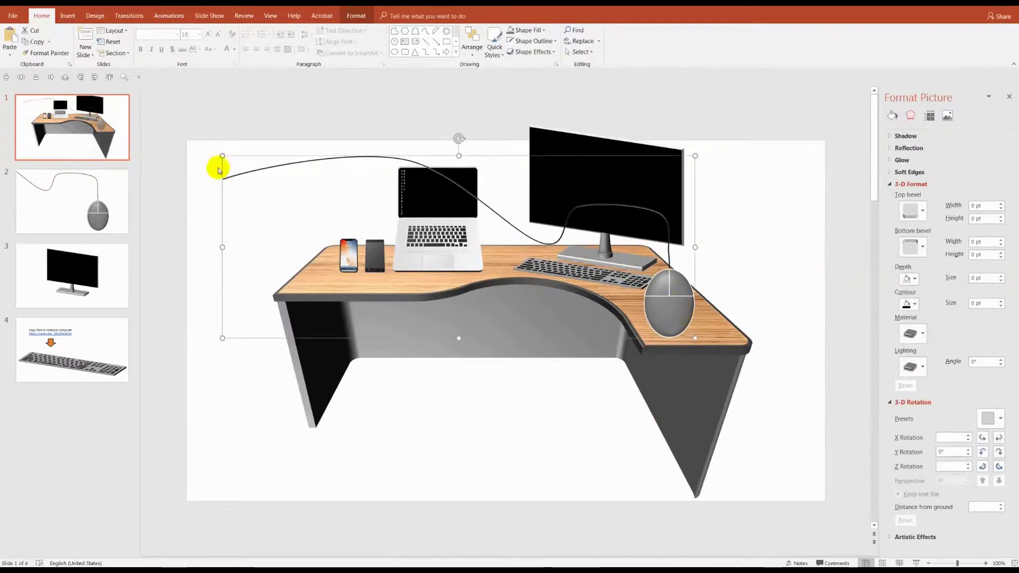
Step: Resize the corded mouse picture and place it on the desk beside the keyboard, cable toward the laptop
drag(219, 170, 467, 258)
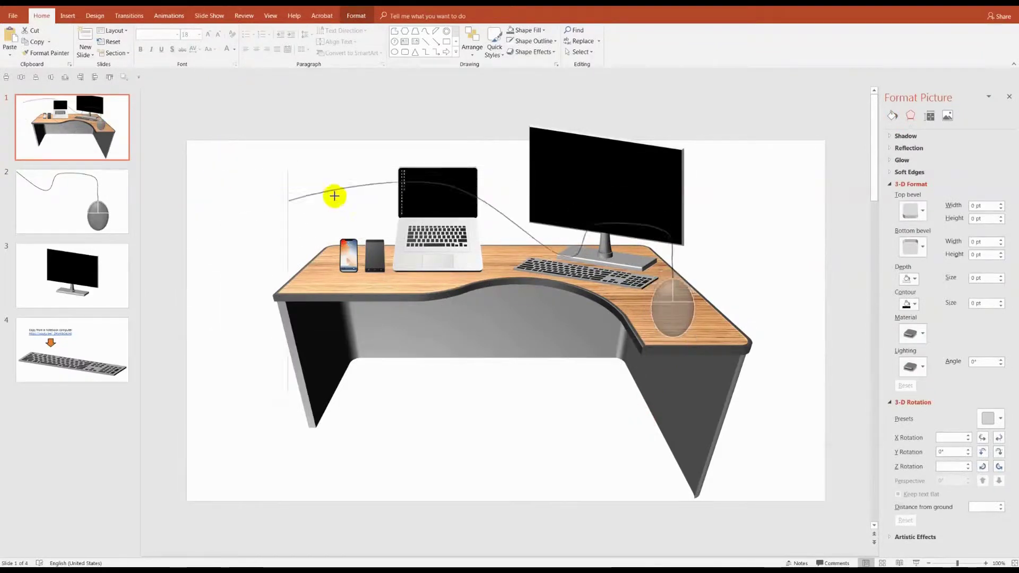
drag(514, 307, 488, 262)
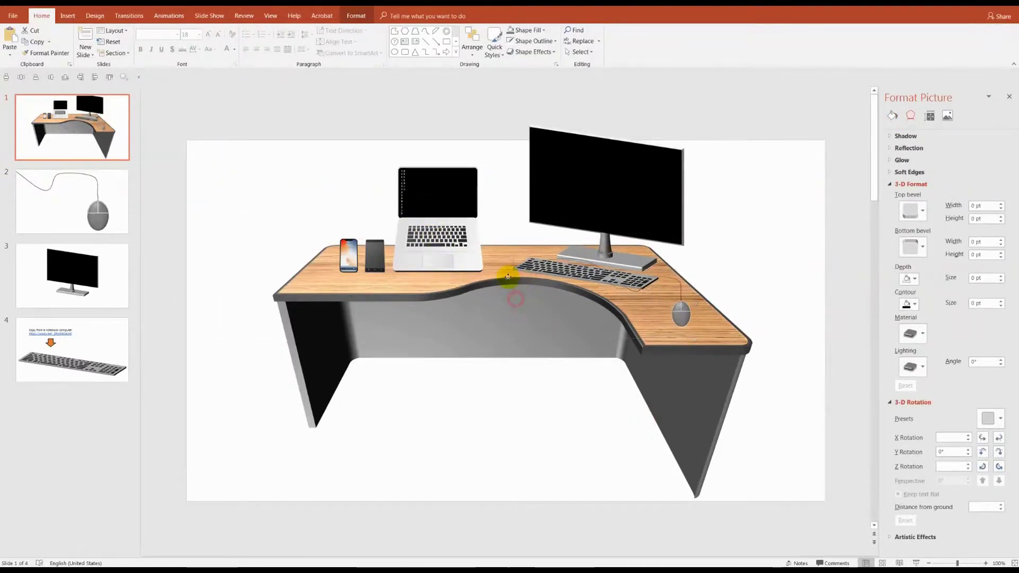
drag(668, 293, 672, 300)
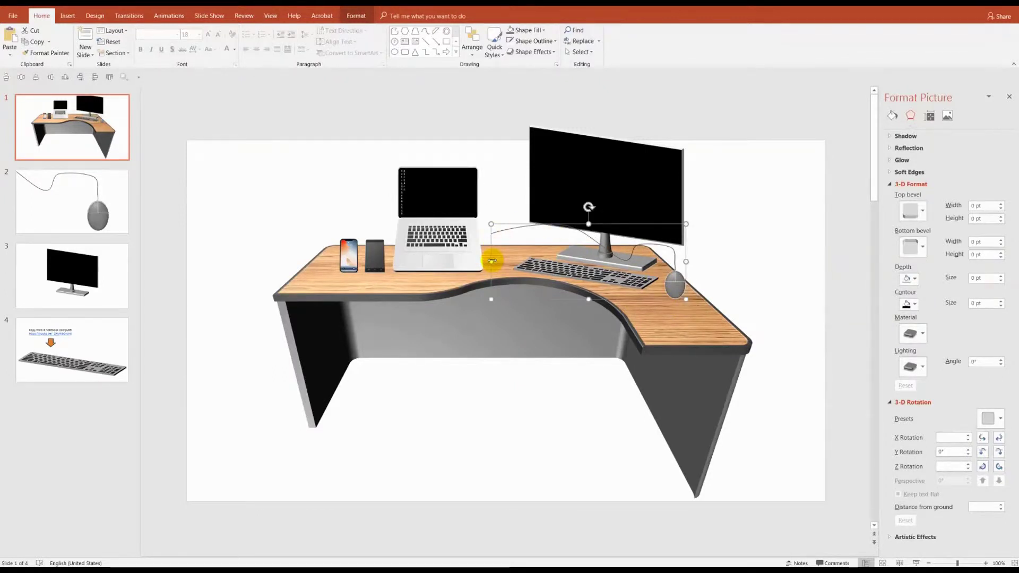
drag(492, 260, 471, 262)
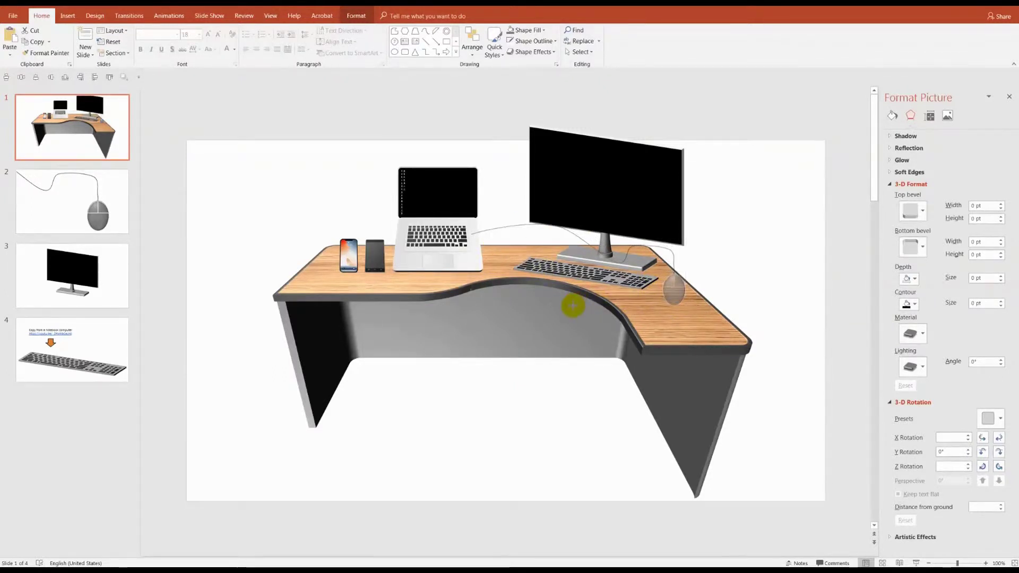
mouse_move(686, 225)
mouse_down()
mouse_move(675, 237)
mouse_move(676, 228)
mouse_up()
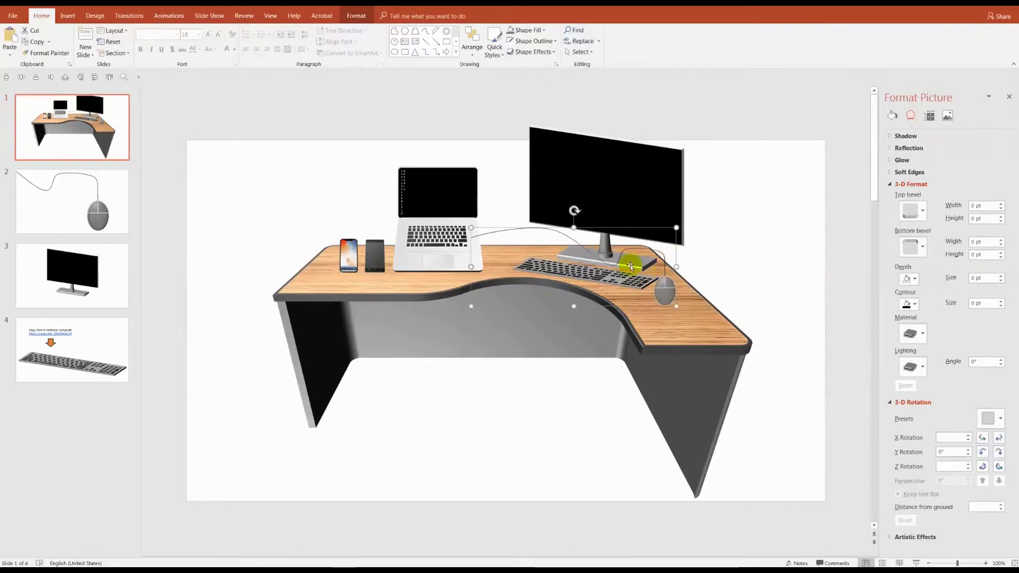
Step: Check the stacking order of the monitor, laptop and mouse cable through their right-click menus
click(645, 205)
shift+click(473, 239)
right_click(422, 192)
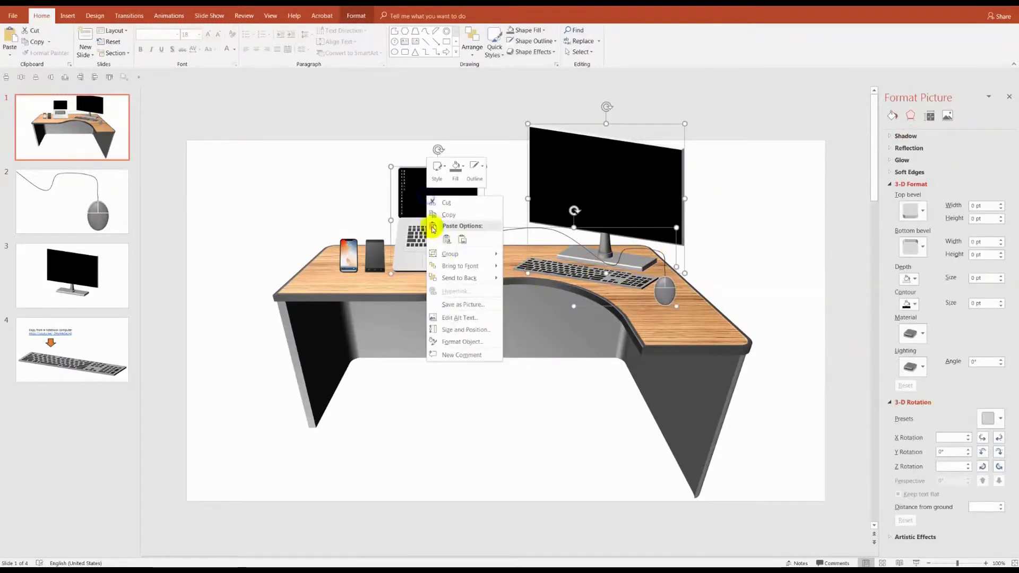
key(Escape)
click(745, 251)
right_click(624, 206)
click(656, 288)
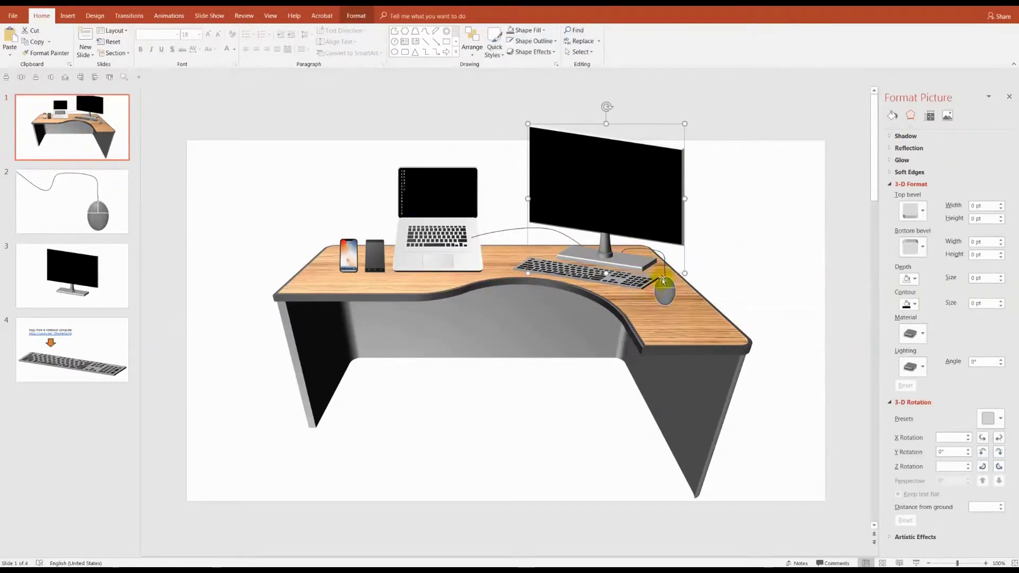
click(546, 266)
click(606, 181)
right_click(446, 202)
click(232, 186)
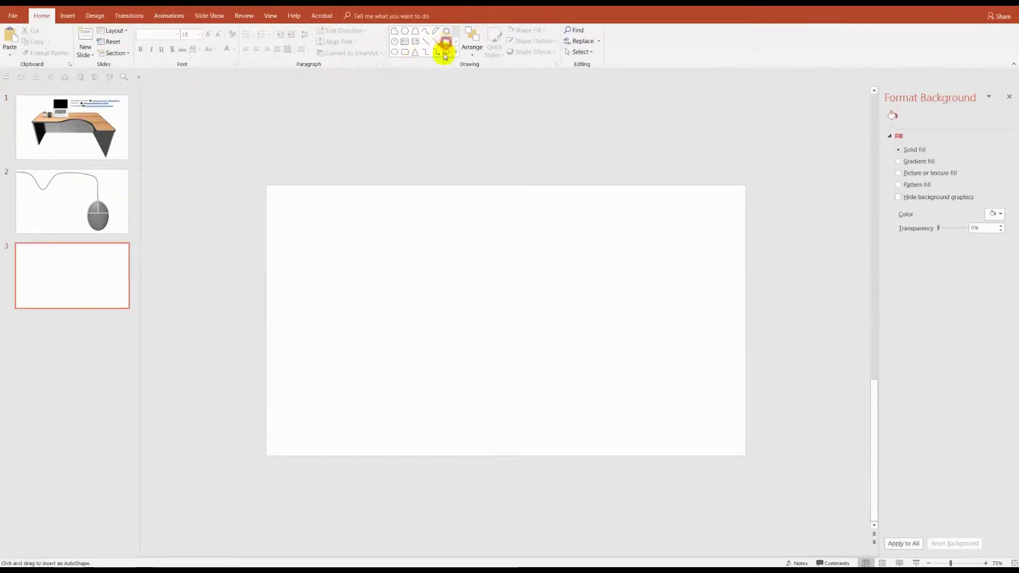
Step: Draw a rectangle on slide 3, make an offset copy, and set the back copy to No Fill
drag(355, 231, 592, 370)
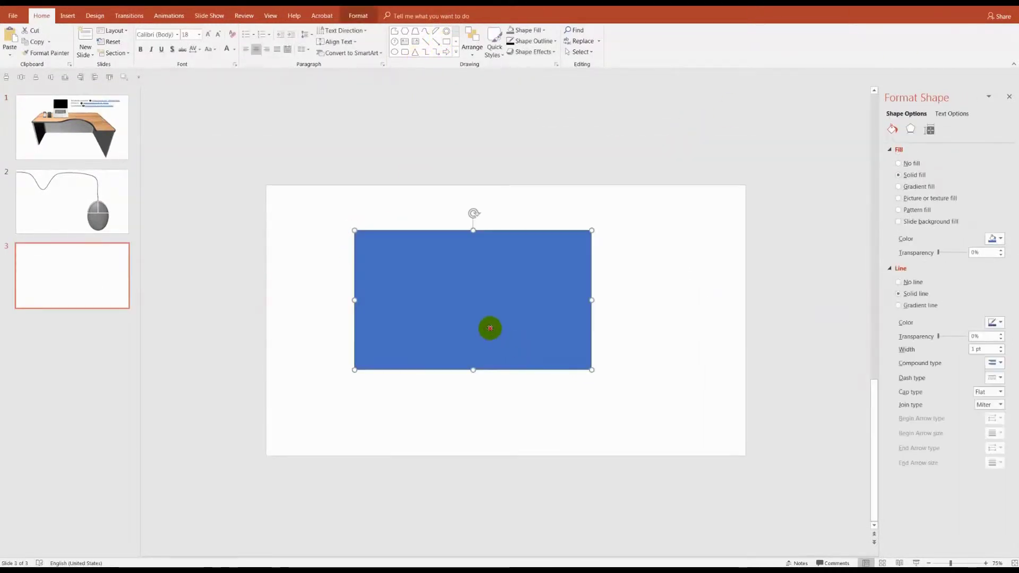
mouse_move(490, 328)
mouse_down()
mouse_move(514, 312)
mouse_move(535, 327)
mouse_up()
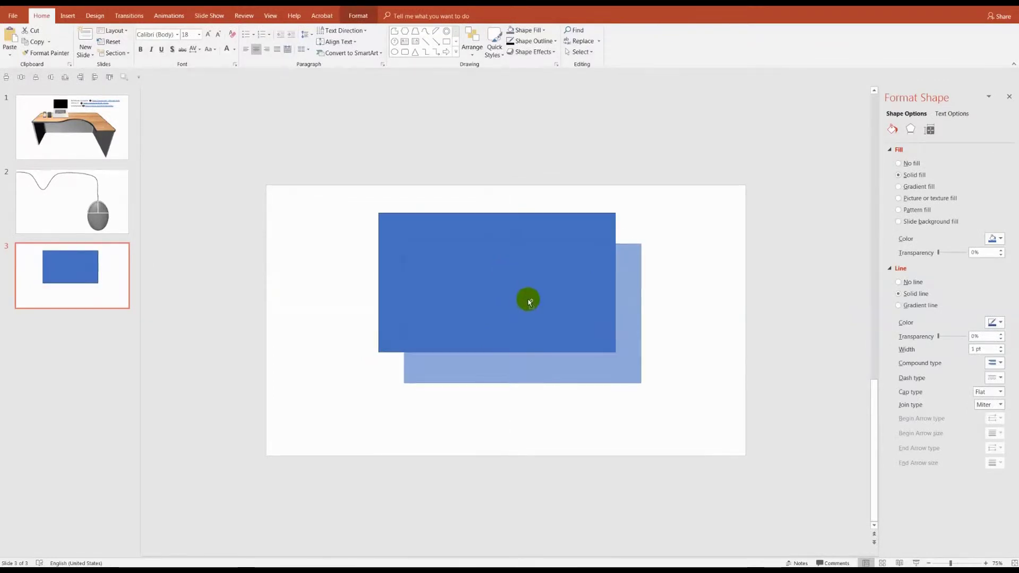
click(447, 221)
click(523, 30)
click(519, 32)
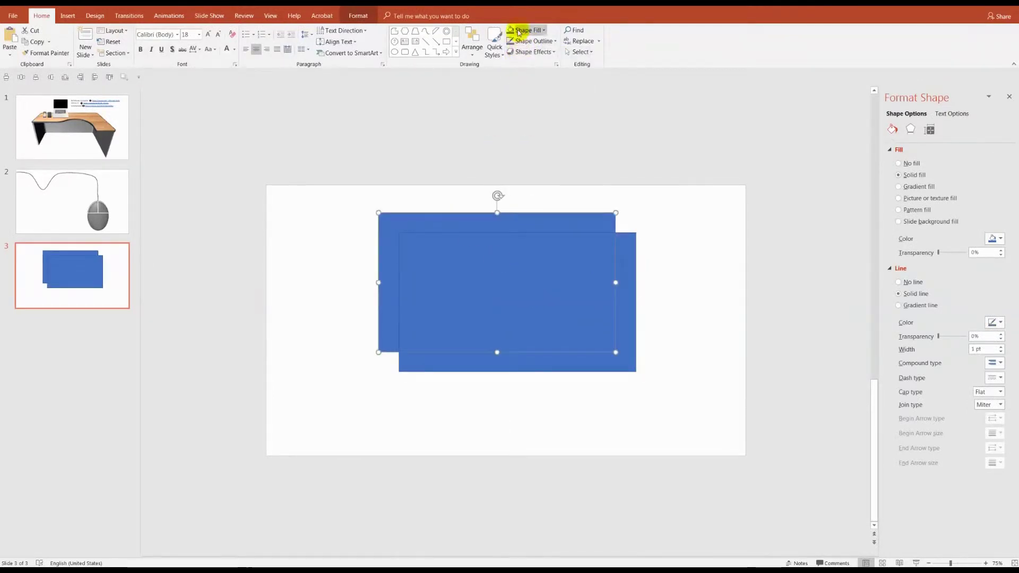
click(519, 32)
Step: Give the unfilled frame rectangle a thicker outline and a top bevel
click(535, 125)
click(534, 41)
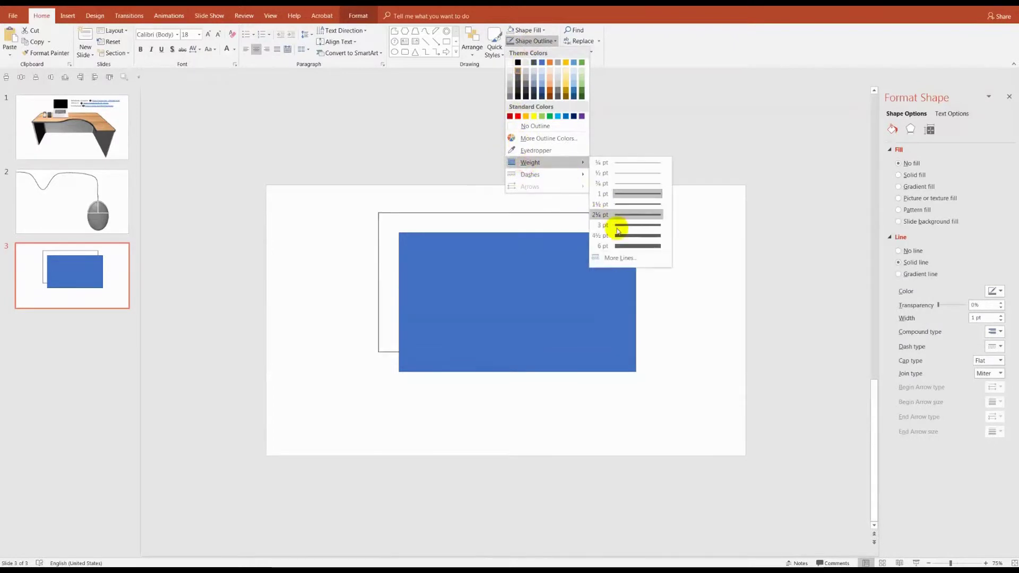
click(627, 246)
click(911, 129)
click(914, 226)
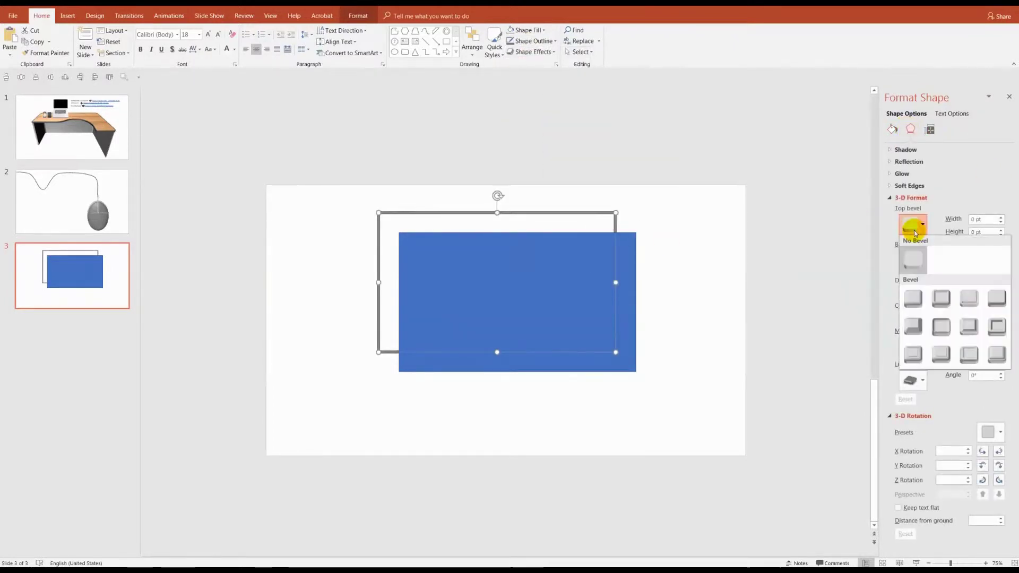
click(919, 325)
click(743, 262)
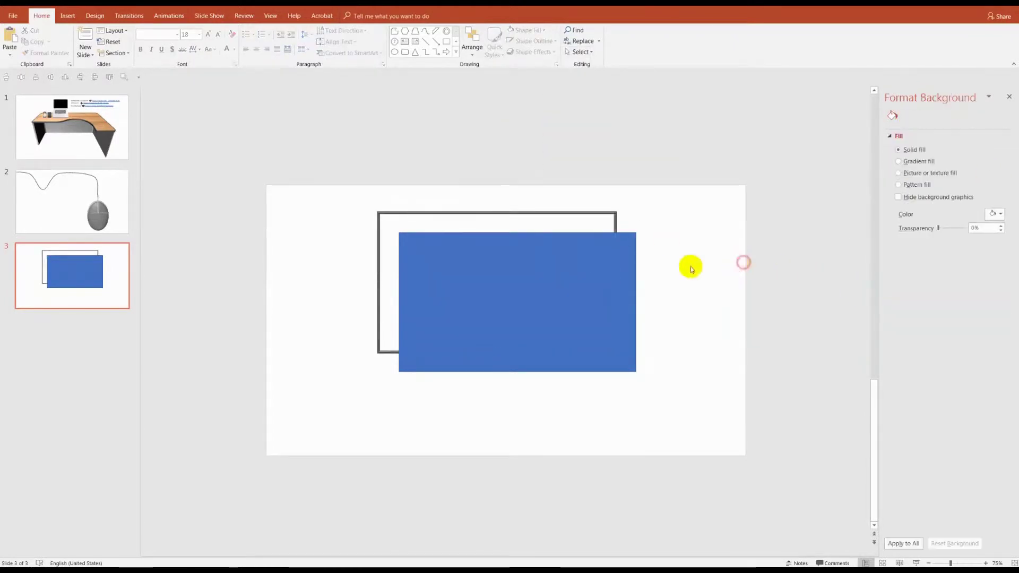
Step: Fill the front rectangle black and align it with the frame rectangle
click(531, 298)
click(531, 41)
click(534, 39)
click(525, 30)
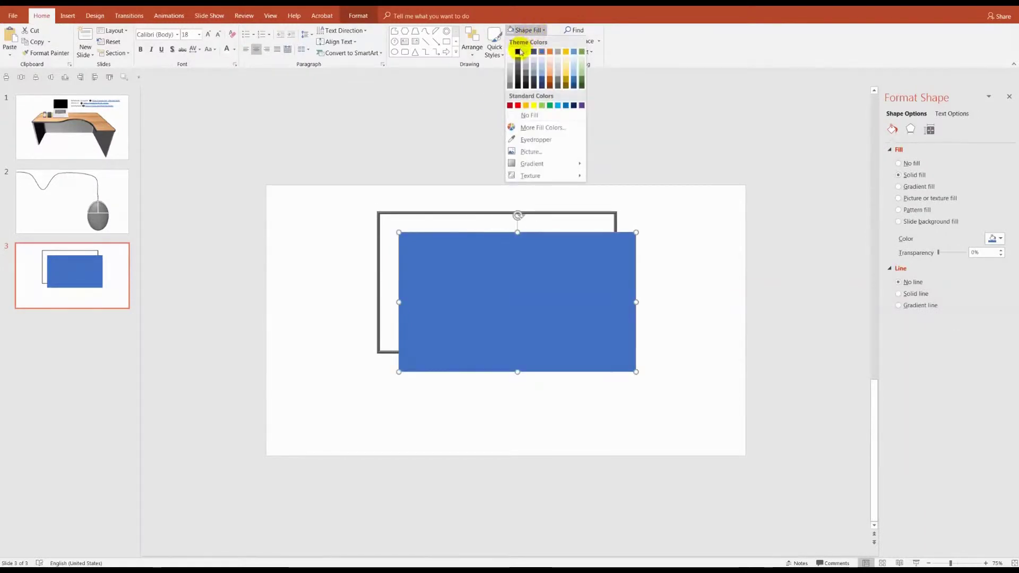
click(519, 52)
shift+click(393, 213)
click(40, 80)
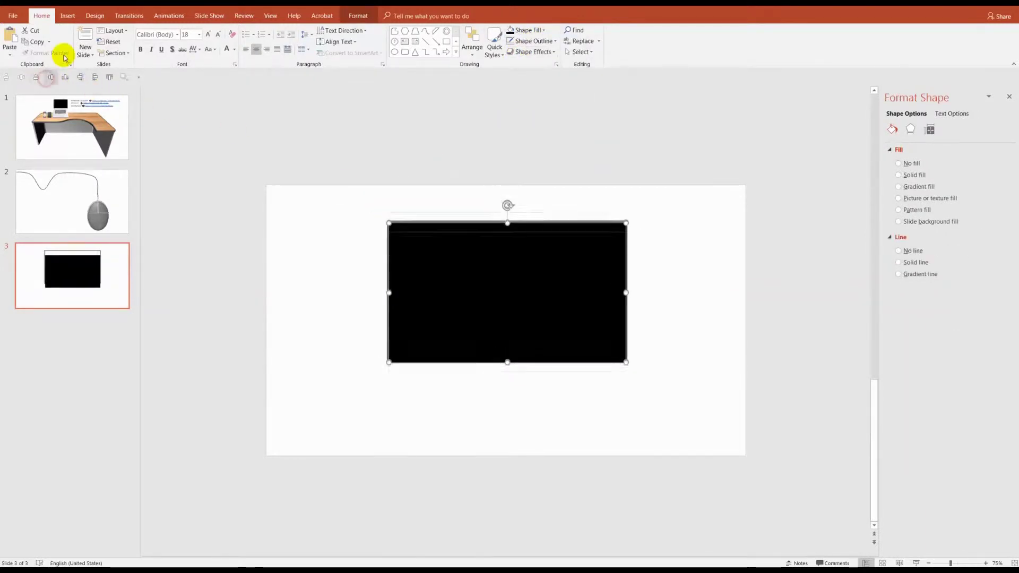
click(363, 155)
Step: Raise the frame slightly above the black rectangle and set its outline to 3.75 pt
click(392, 225)
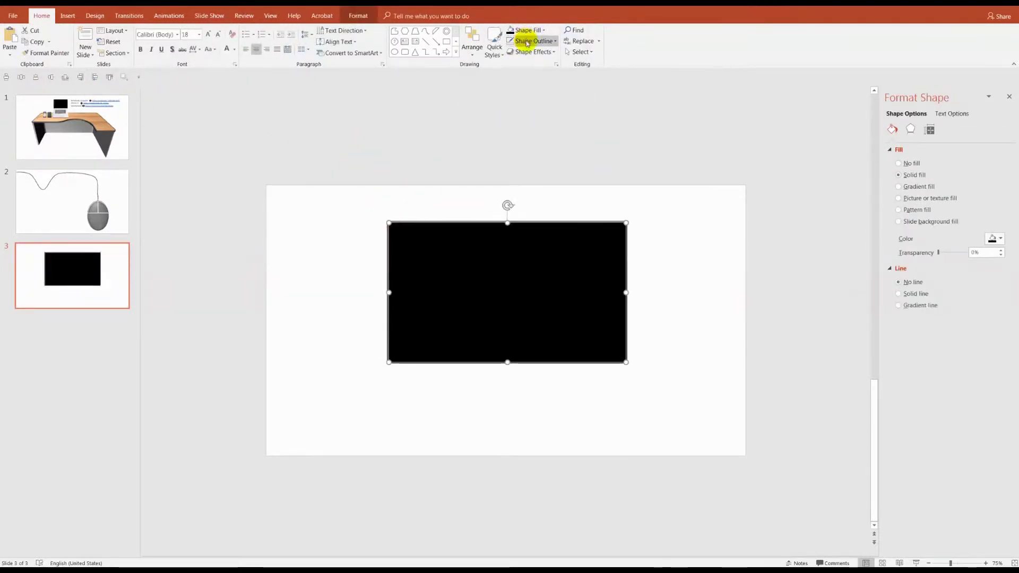
click(366, 201)
drag(394, 223, 393, 206)
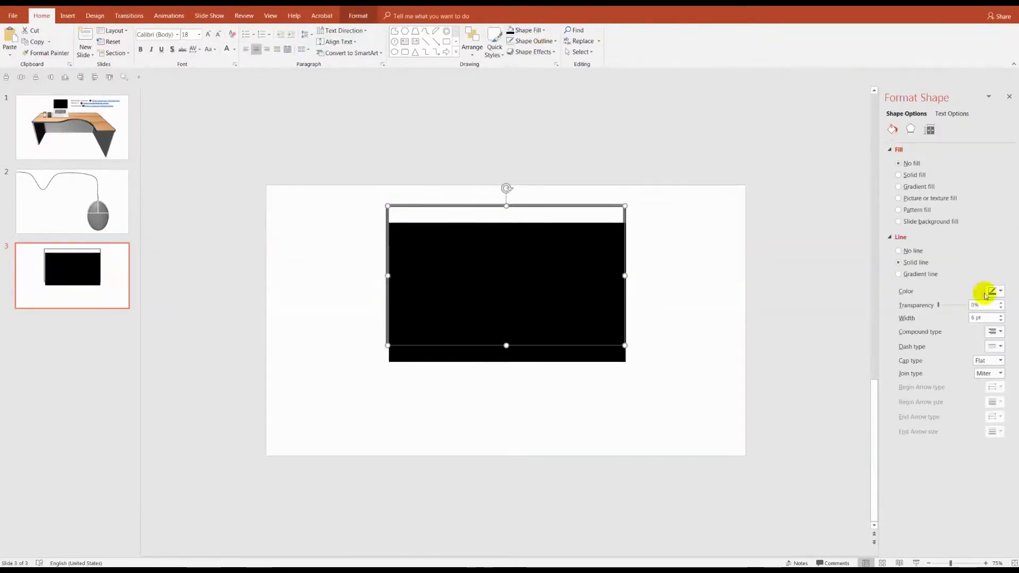
click(1002, 318)
click(1002, 316)
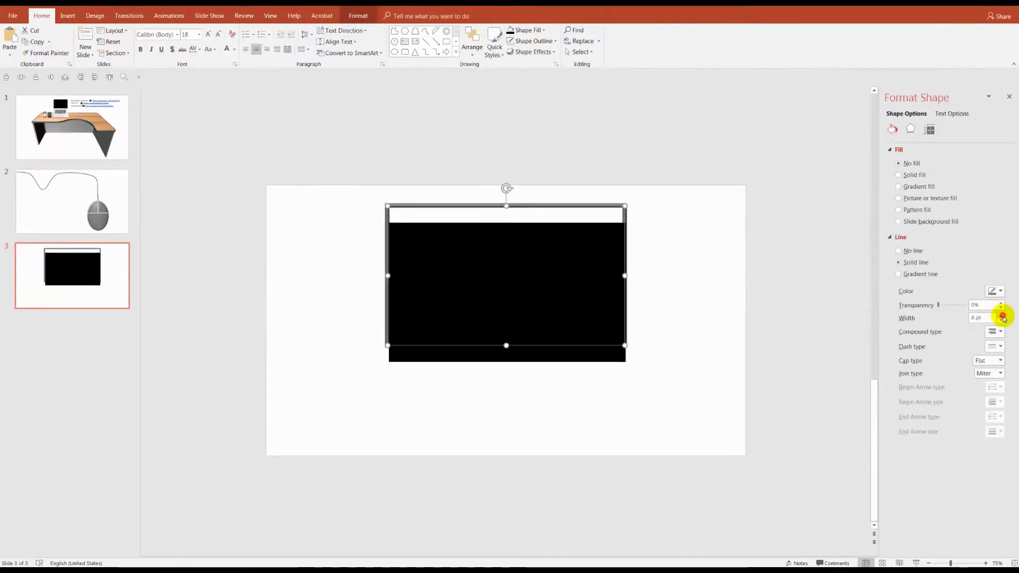
Step: Change the frame's outline to a lighter grey, then select both rectangles
click(995, 291)
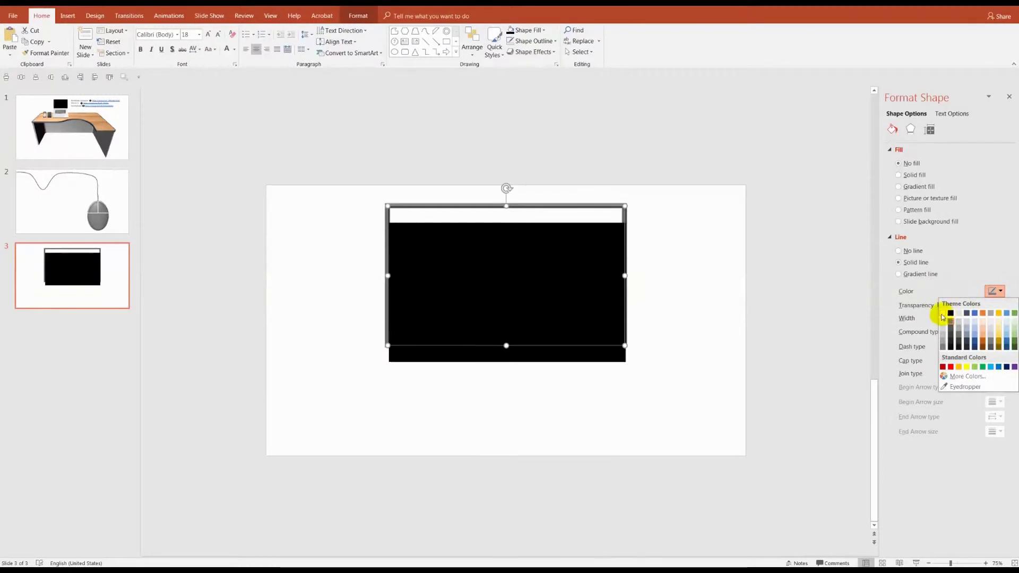
click(935, 313)
click(994, 291)
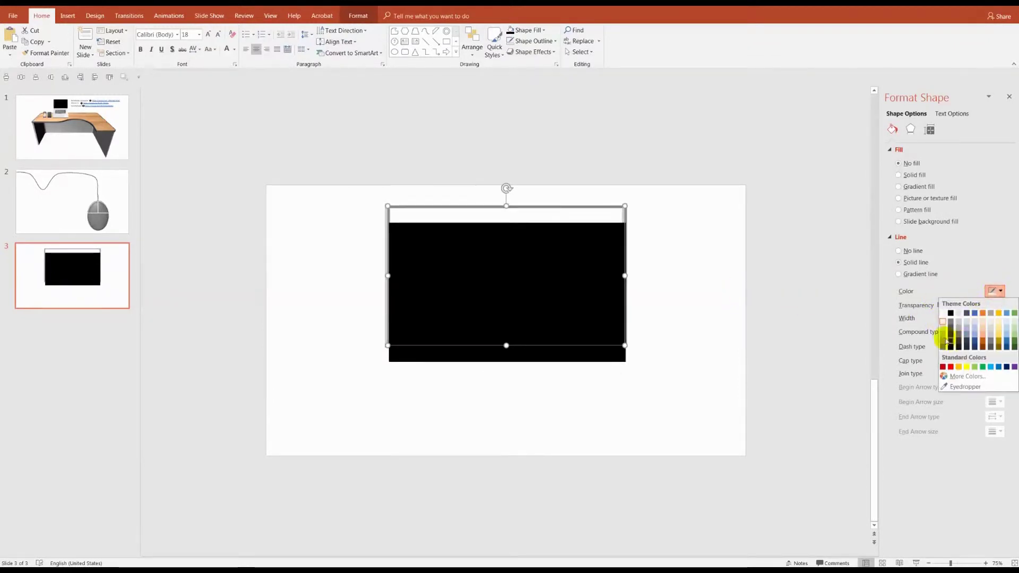
click(944, 338)
click(747, 285)
click(494, 216)
shift+click(474, 201)
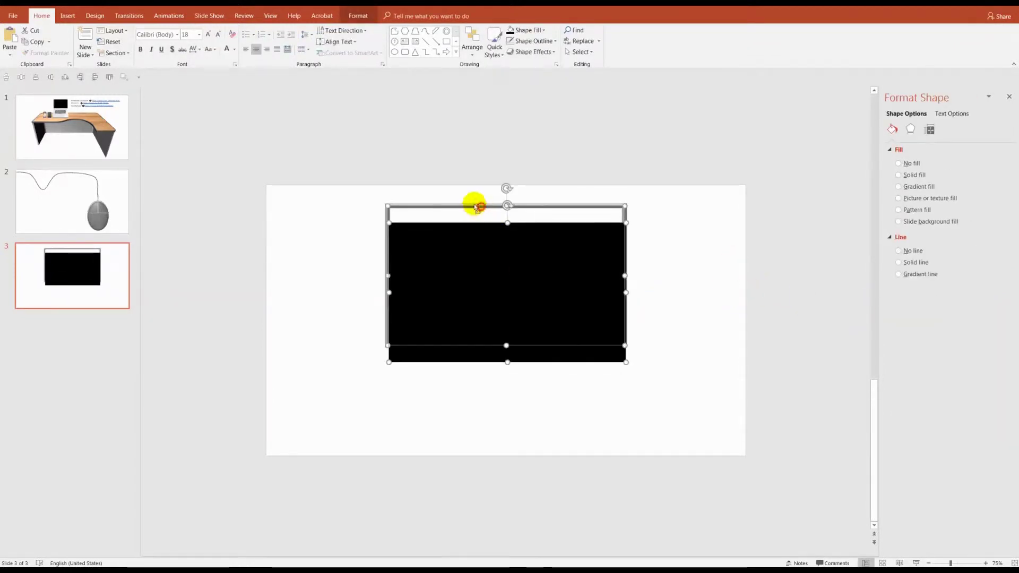
Step: Align the grey frame exactly over the black screen rectangle
click(95, 79)
drag(343, 186, 743, 441)
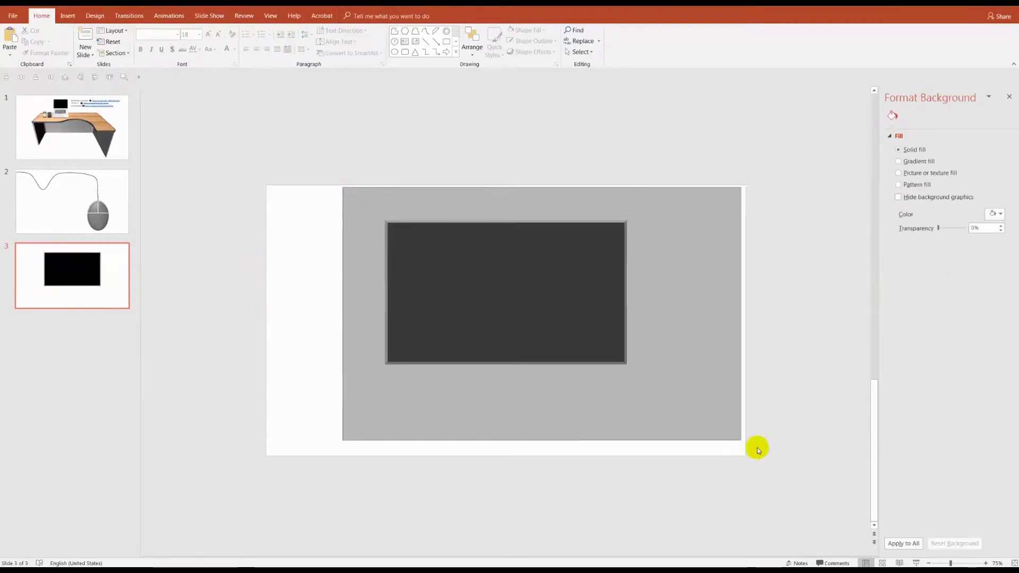
click(475, 202)
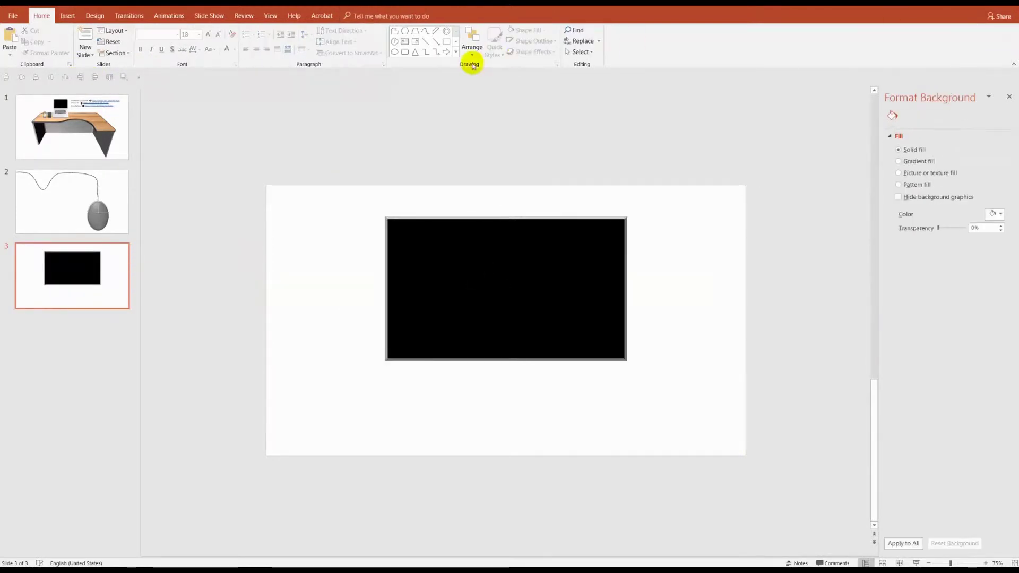
Step: Draw a thin rectangular bar just below the black screen
click(405, 51)
drag(431, 407, 561, 424)
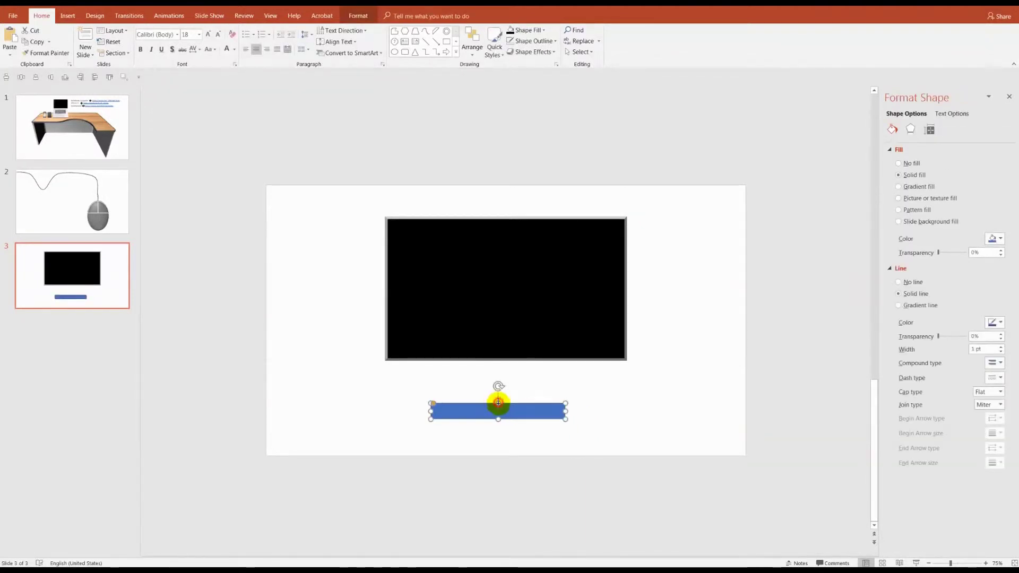
drag(498, 402, 499, 410)
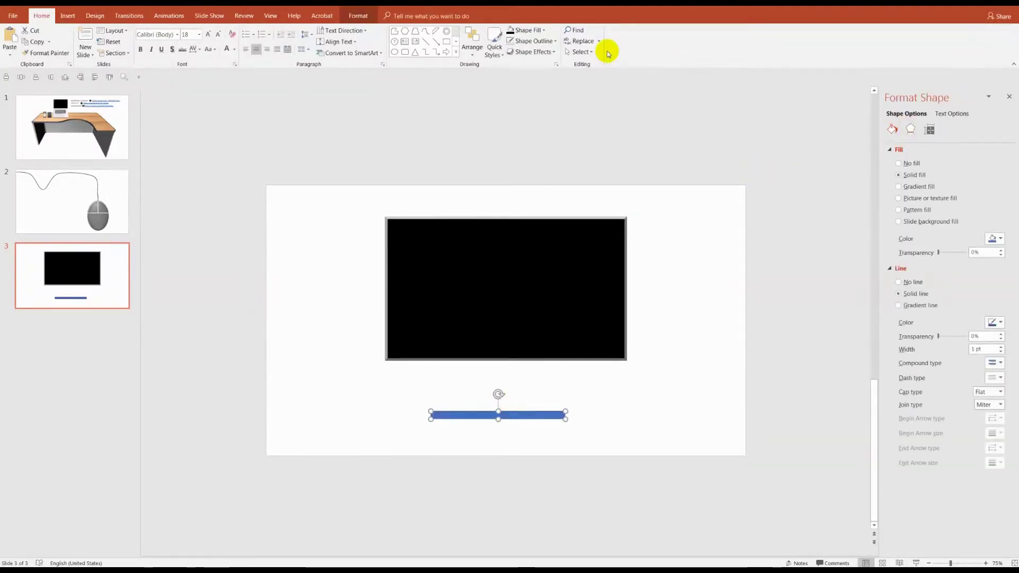
Step: Set the bar to No line and fill it light grey
click(533, 41)
click(530, 115)
click(525, 30)
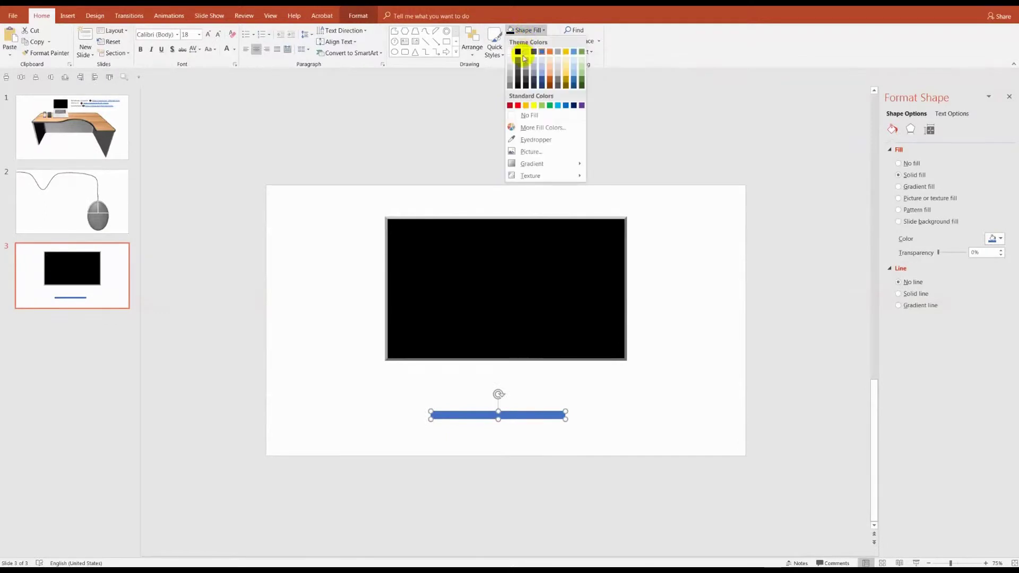
click(509, 73)
Step: Give the bar a top bevel, dark material and 40 pt depth in 3-D Format
click(911, 129)
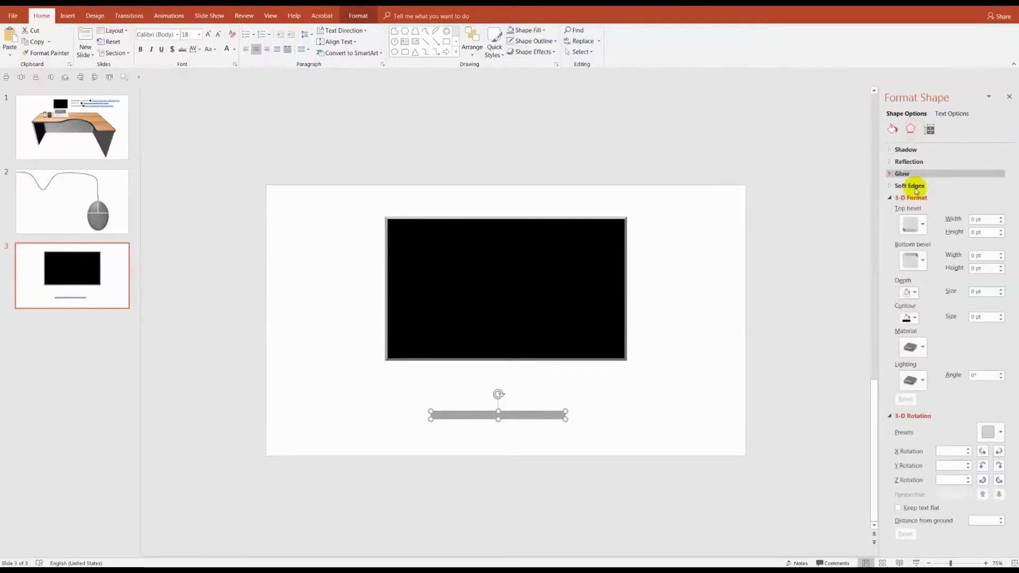
click(922, 225)
click(913, 295)
click(922, 347)
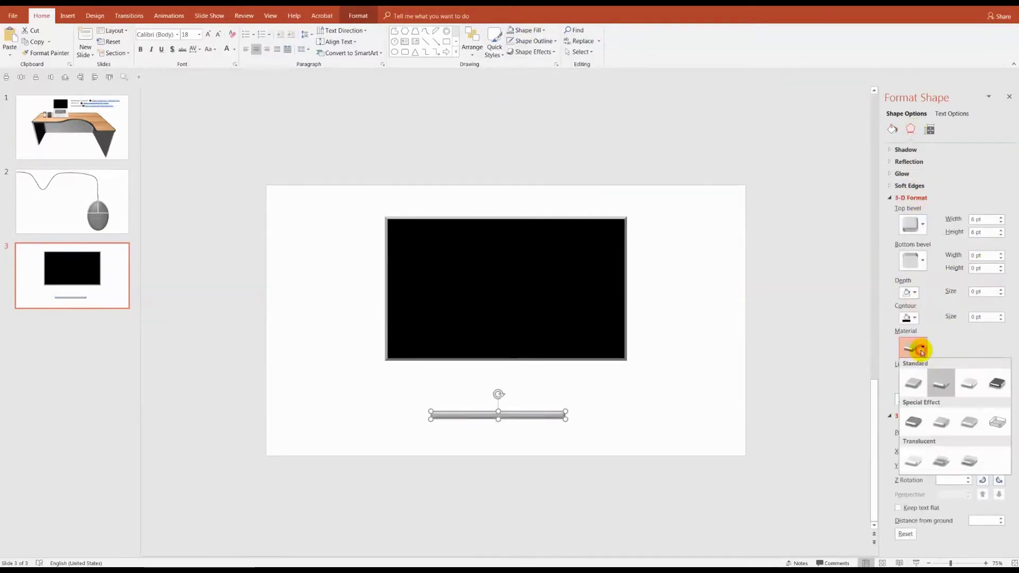
click(997, 383)
text(40)
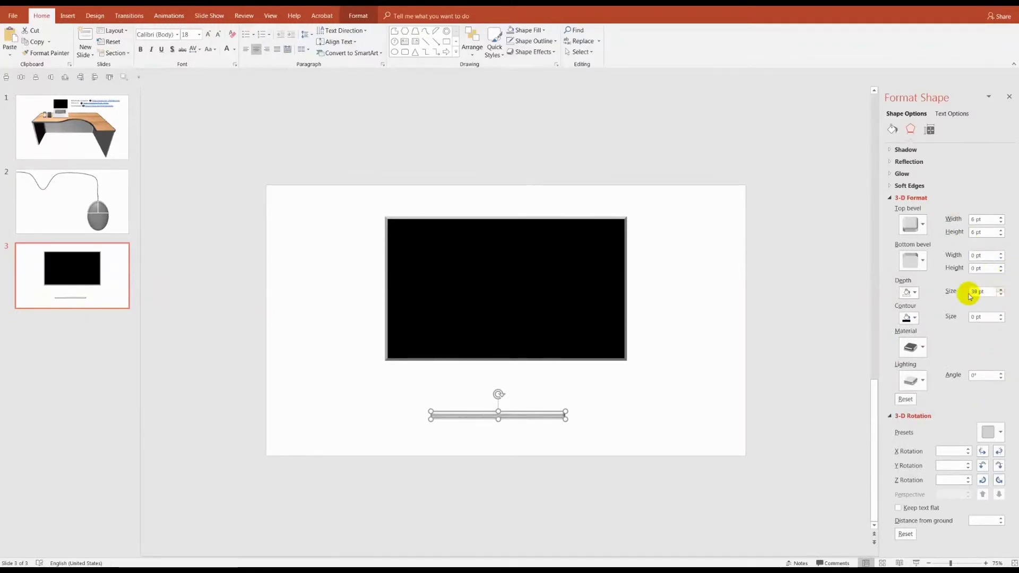
click(733, 334)
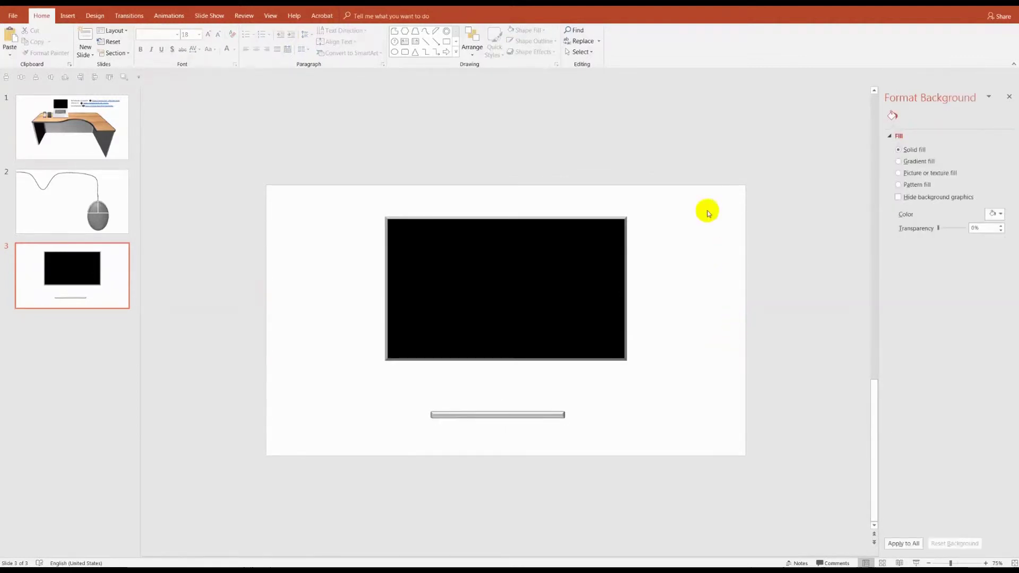
click(534, 414)
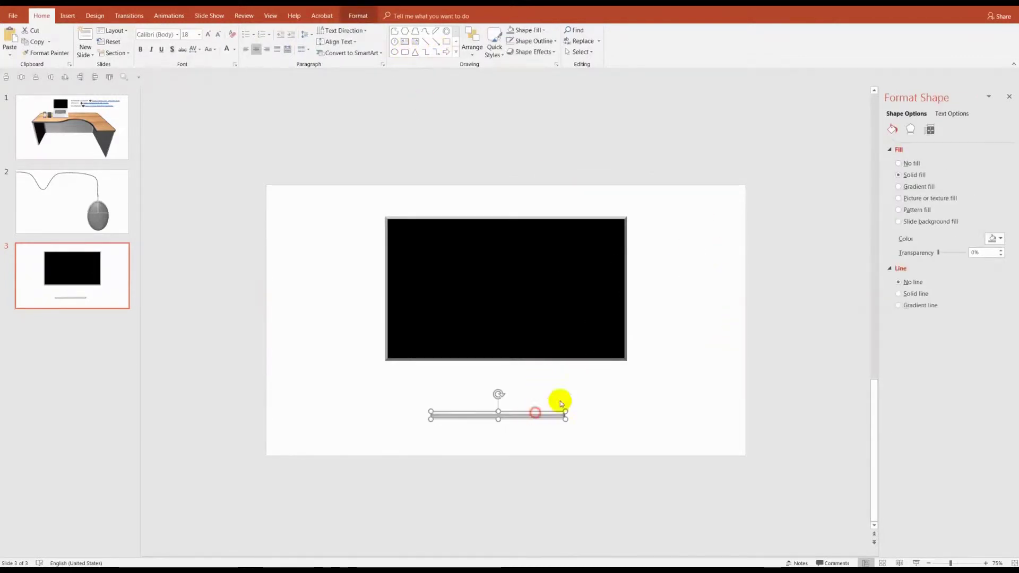
click(912, 131)
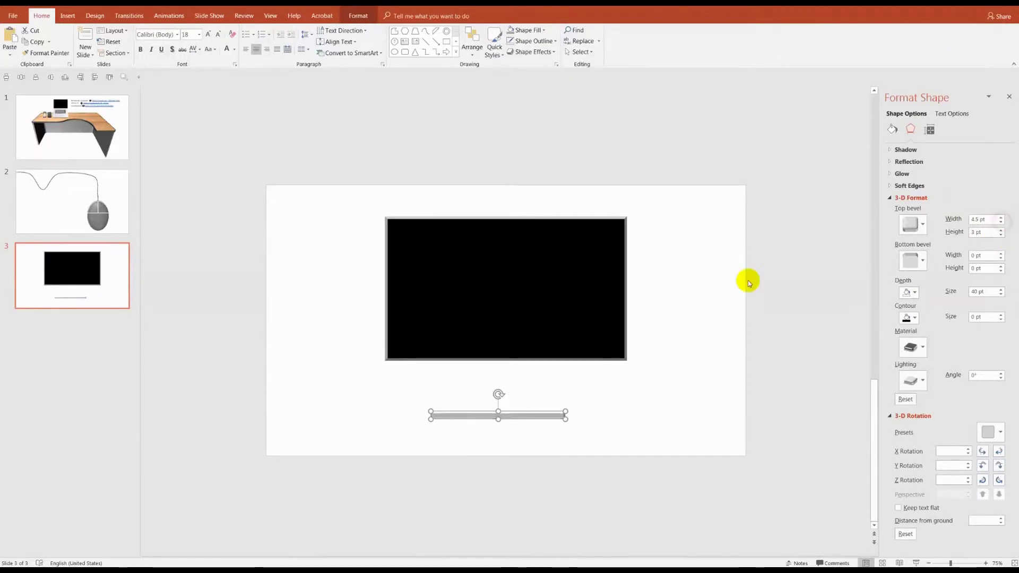
click(566, 130)
click(527, 286)
Step: Apply a Perspective 3-D Rotation preset to the black screen
drag(314, 166, 662, 380)
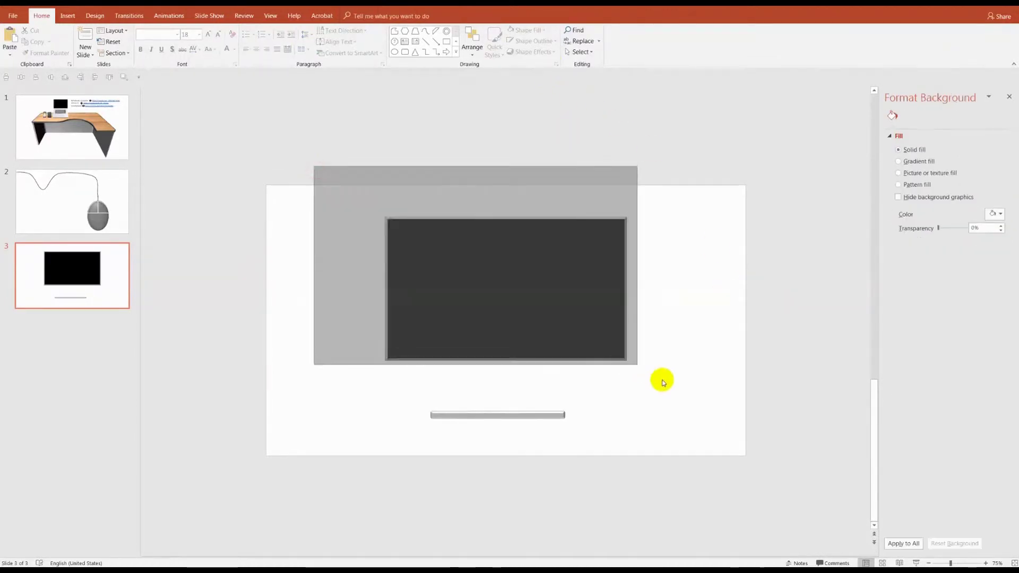
click(911, 129)
click(989, 432)
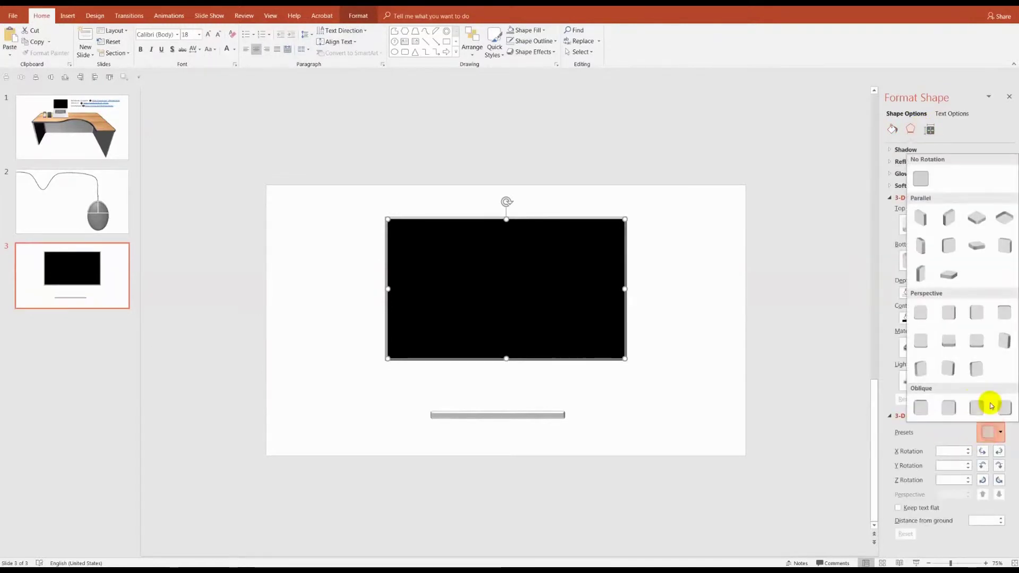
click(1005, 246)
click(519, 409)
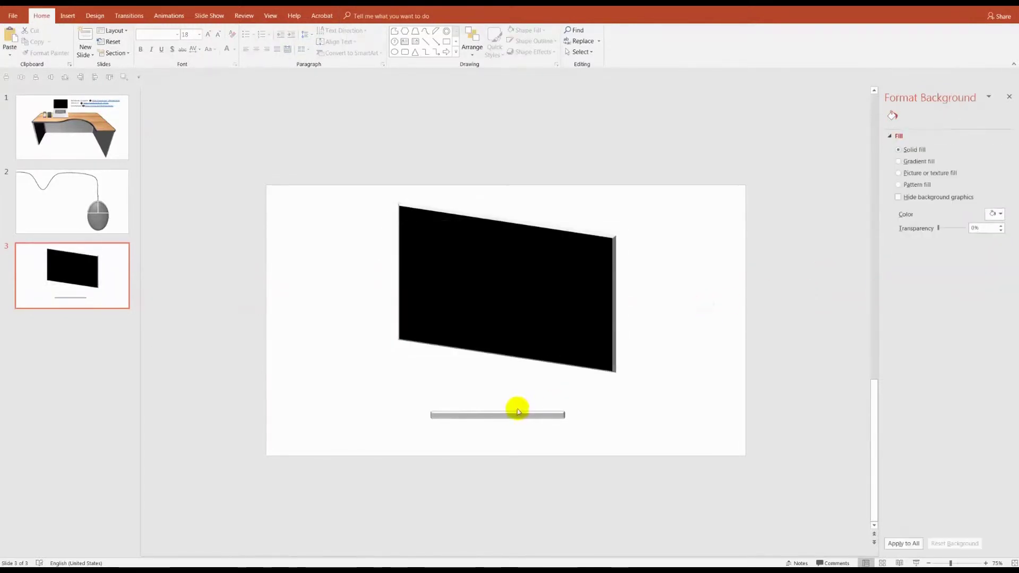
Step: Rotate the grey bar with Off Axis 2: Left and increase its depth to 69.5 pt
click(519, 415)
click(911, 129)
click(989, 432)
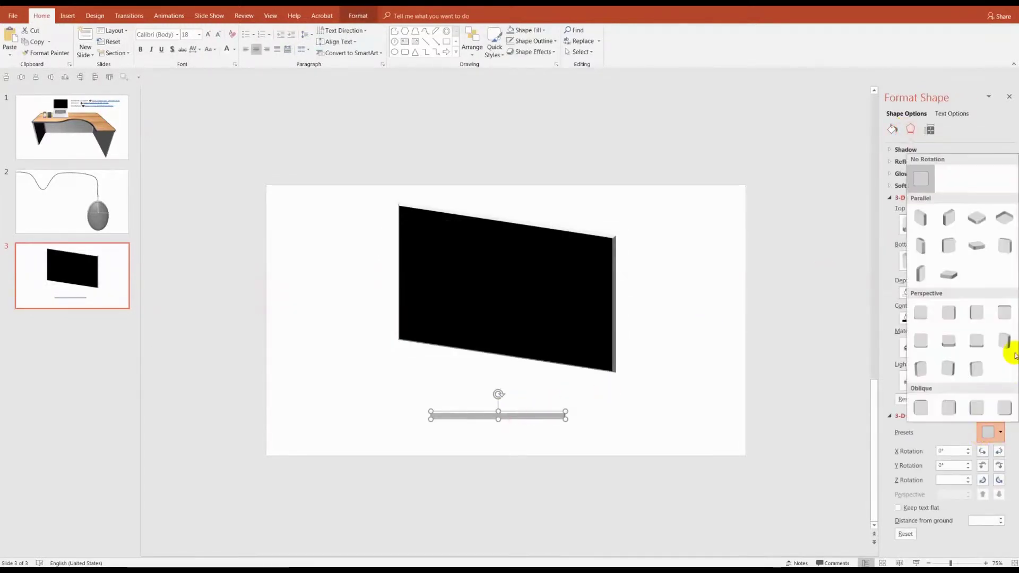
click(1005, 246)
click(637, 253)
click(503, 416)
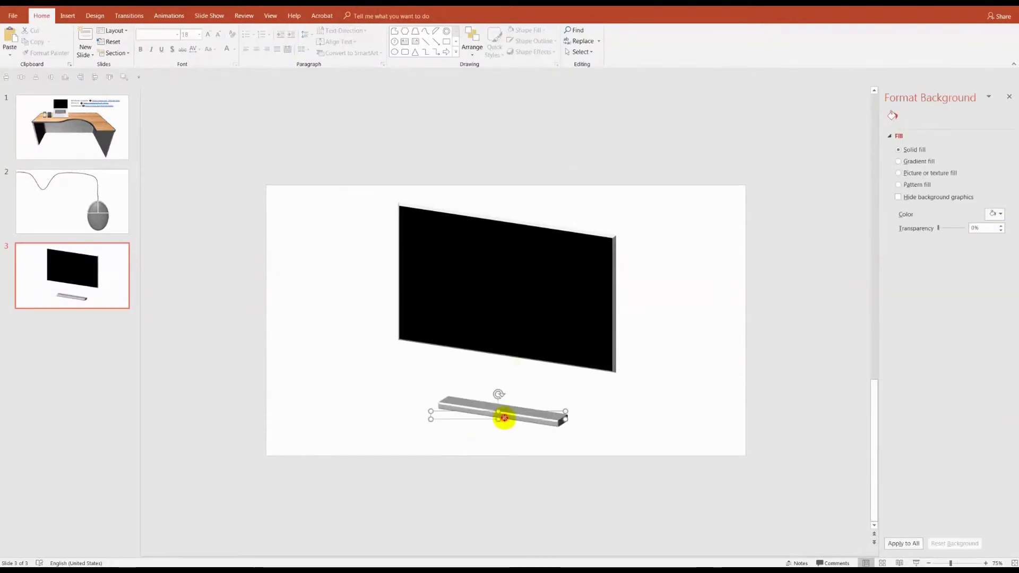
click(911, 129)
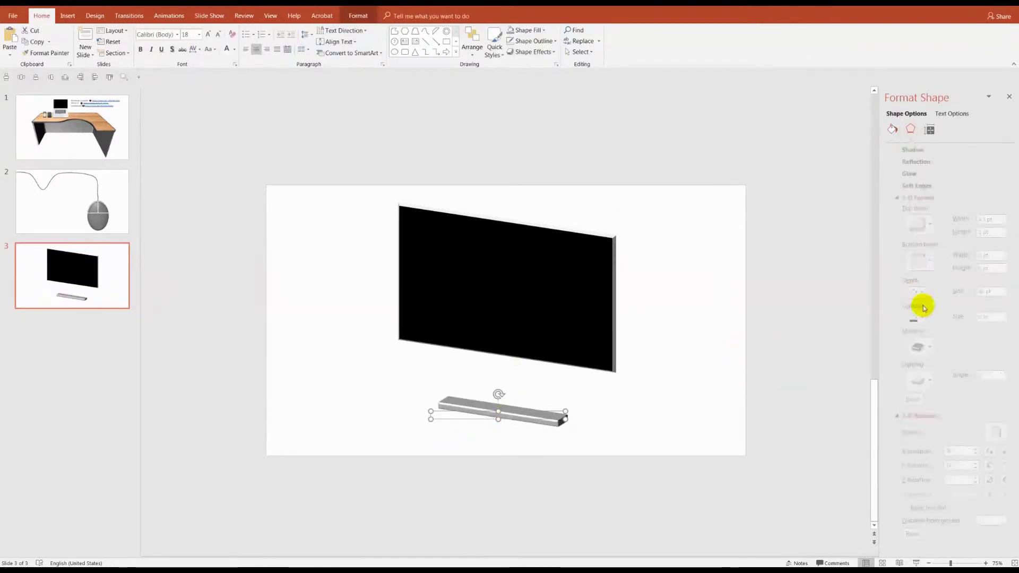
click(1002, 291)
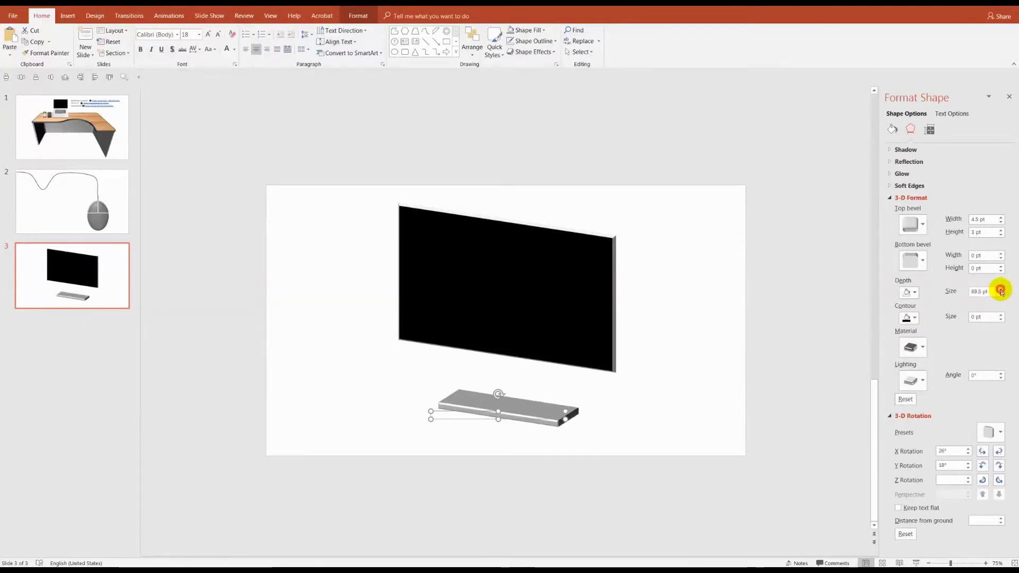
click(698, 309)
Step: Draw a small circle and give it a top bevel and Off Axis 2: Top rotation
click(398, 53)
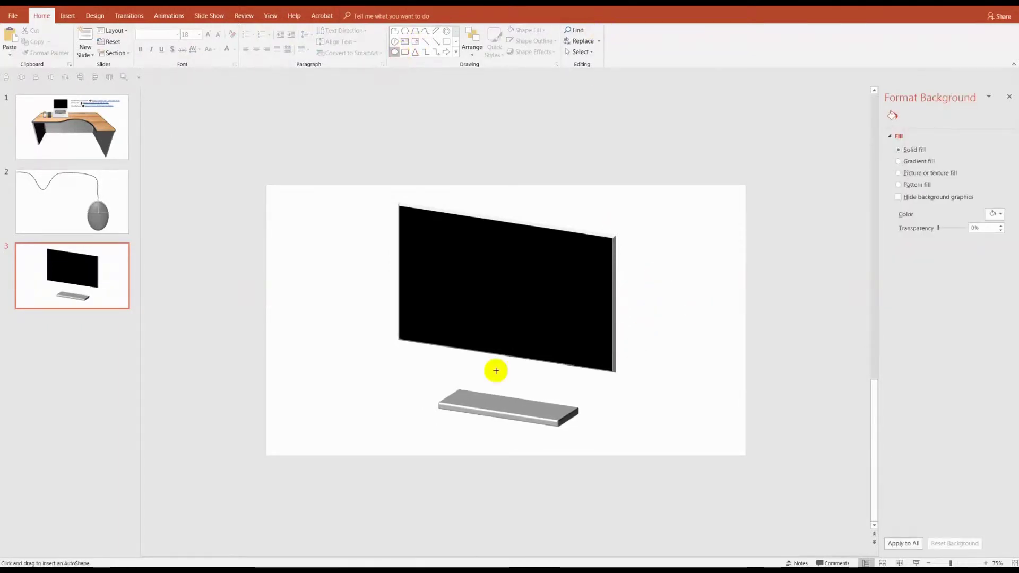
drag(631, 389, 668, 425)
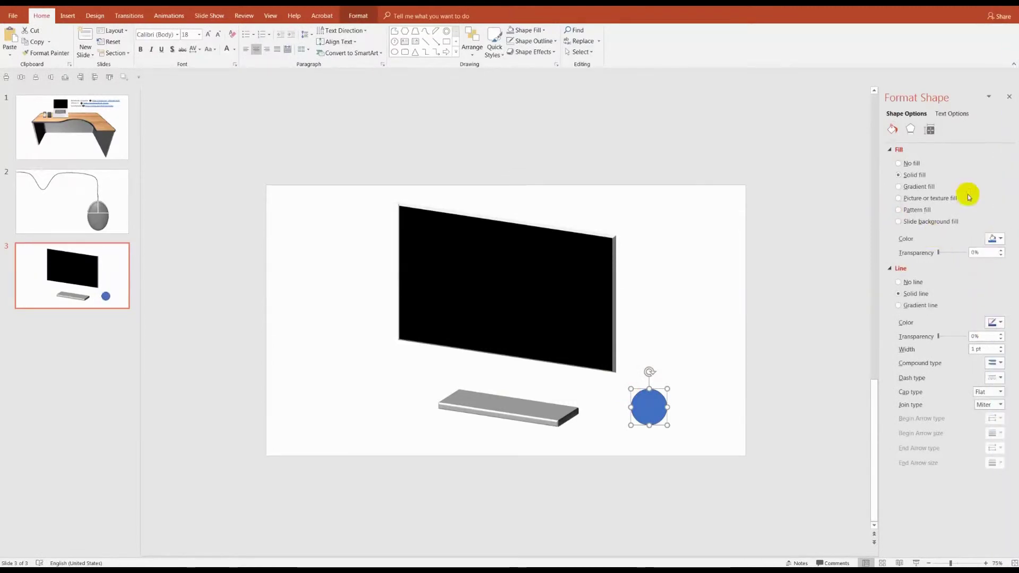
click(913, 130)
click(924, 226)
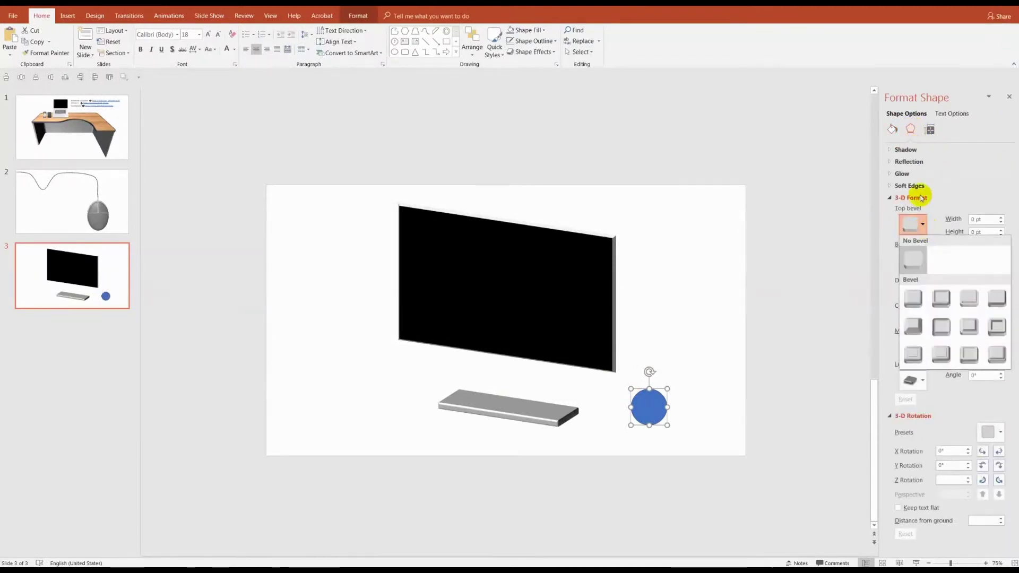
click(964, 326)
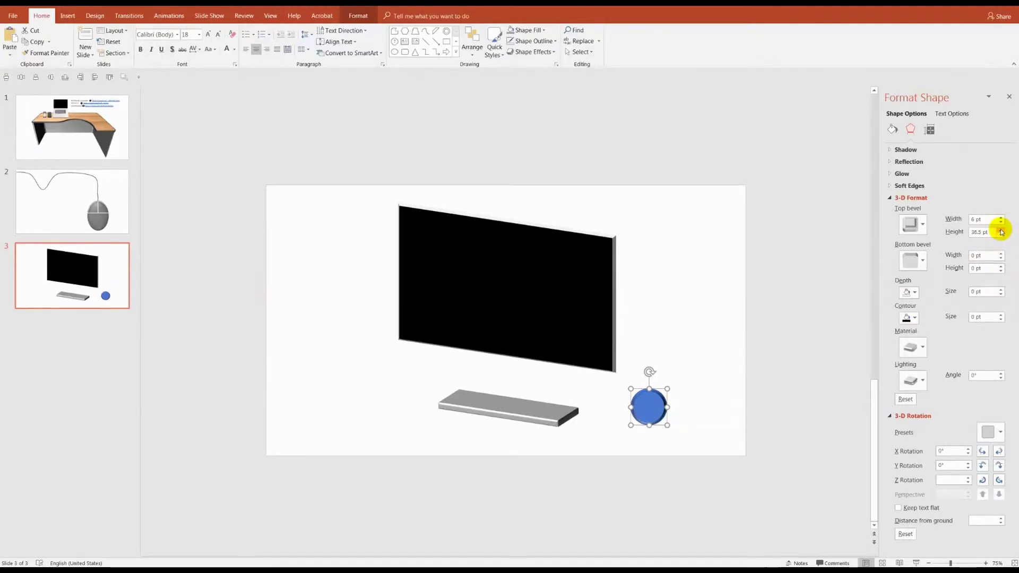
click(990, 431)
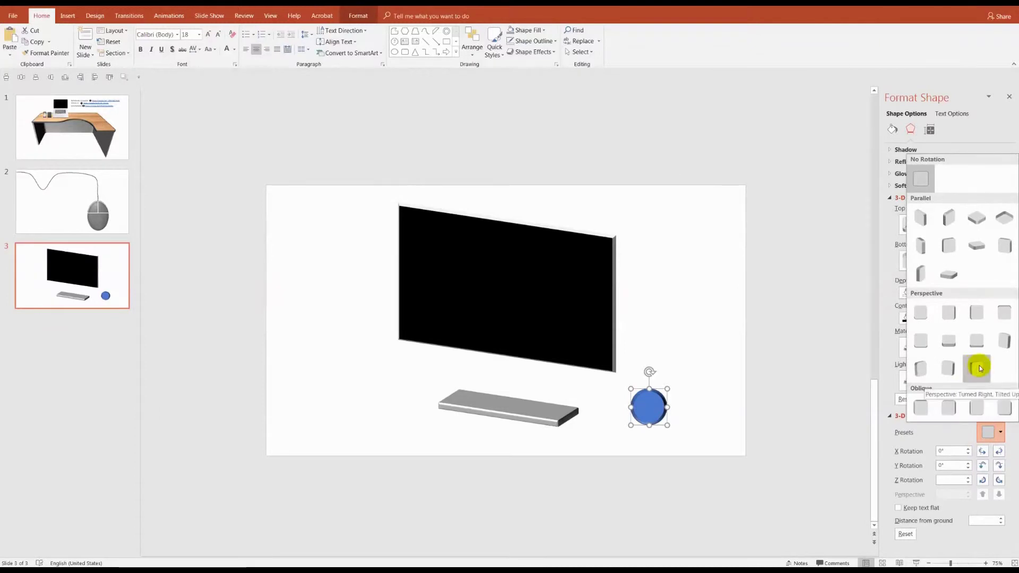
click(954, 278)
Step: Move the cylinder onto the base and raise its bevel height to 129.5 pt
drag(638, 425, 518, 396)
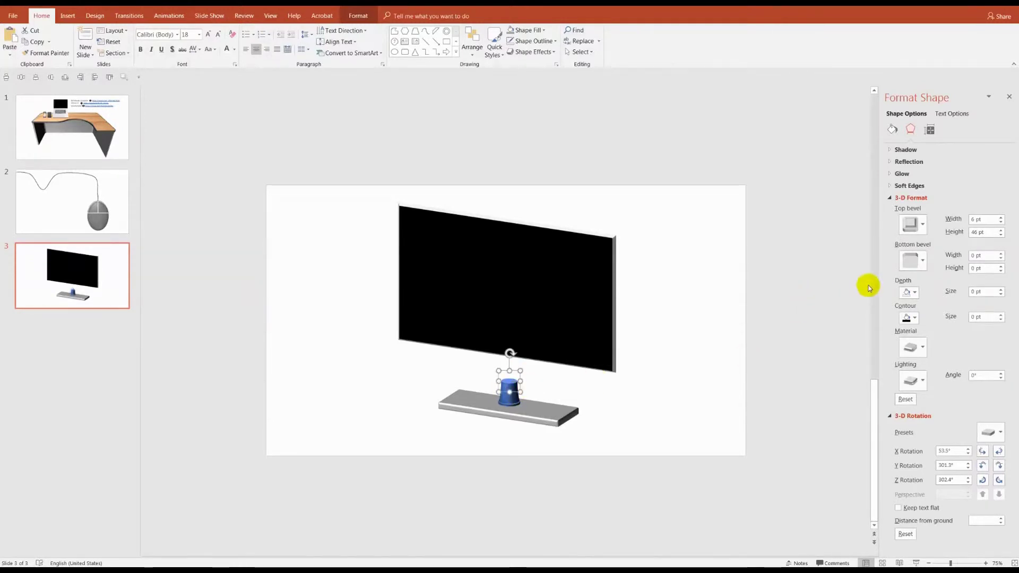
click(1001, 230)
click(1001, 218)
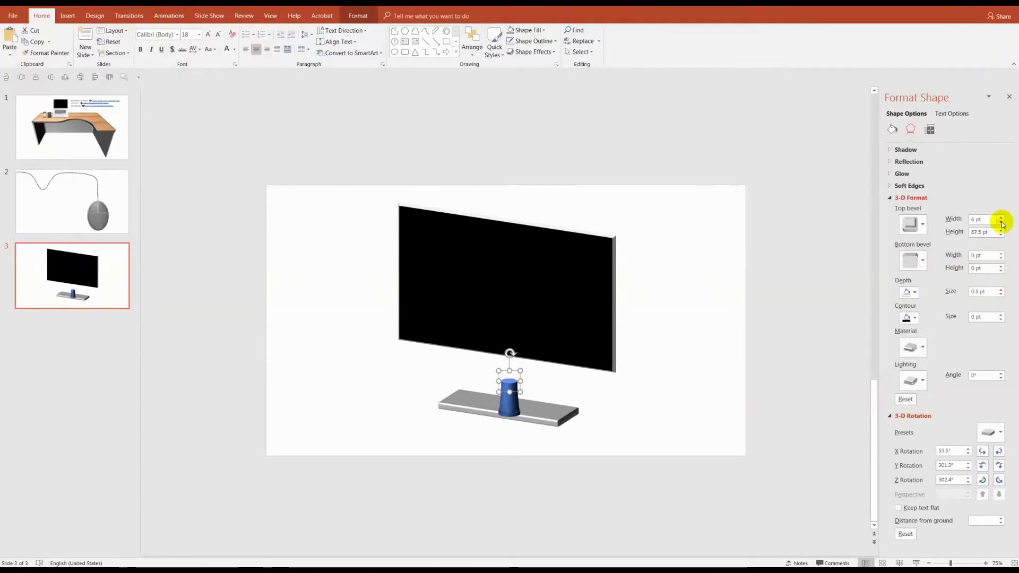
click(1002, 217)
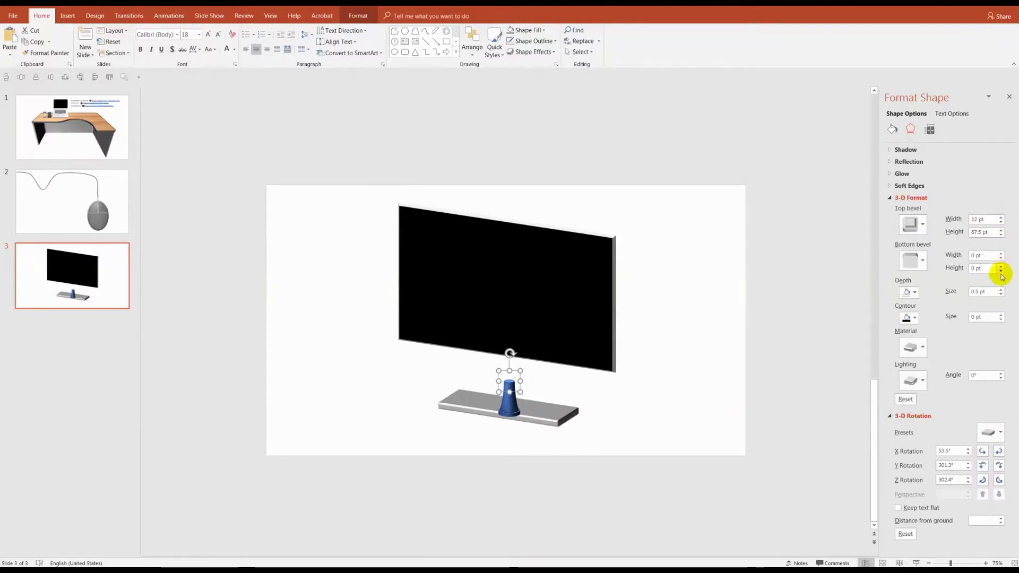
click(1002, 232)
Step: Centre the stand beneath the screen and bring the screen to front
drag(507, 400, 511, 378)
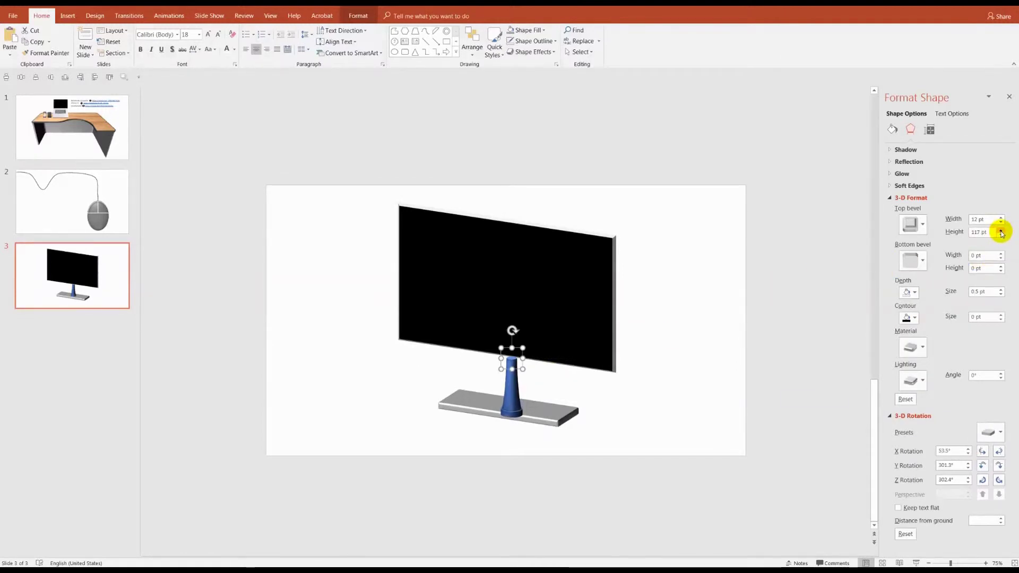
drag(516, 402, 514, 387)
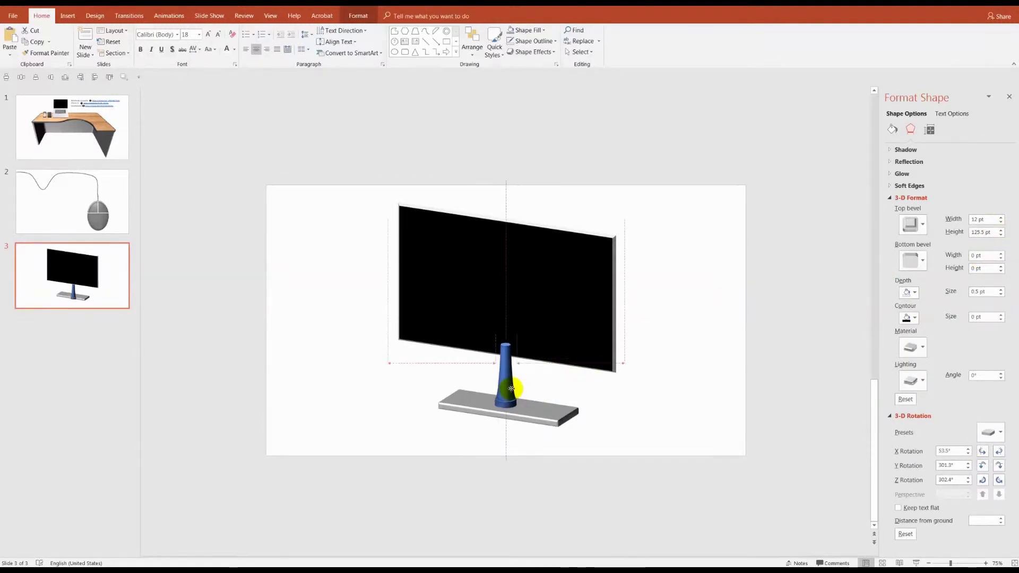
right_click(518, 313)
click(533, 413)
key(Tab)
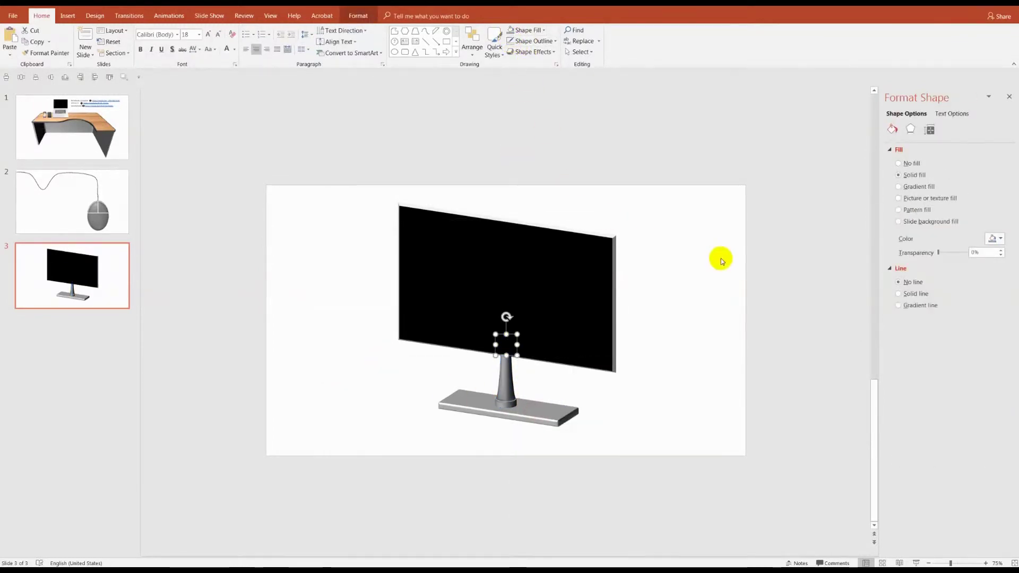
Step: Group the screen, stand and base into one monitor object
click(646, 189)
drag(309, 152, 677, 442)
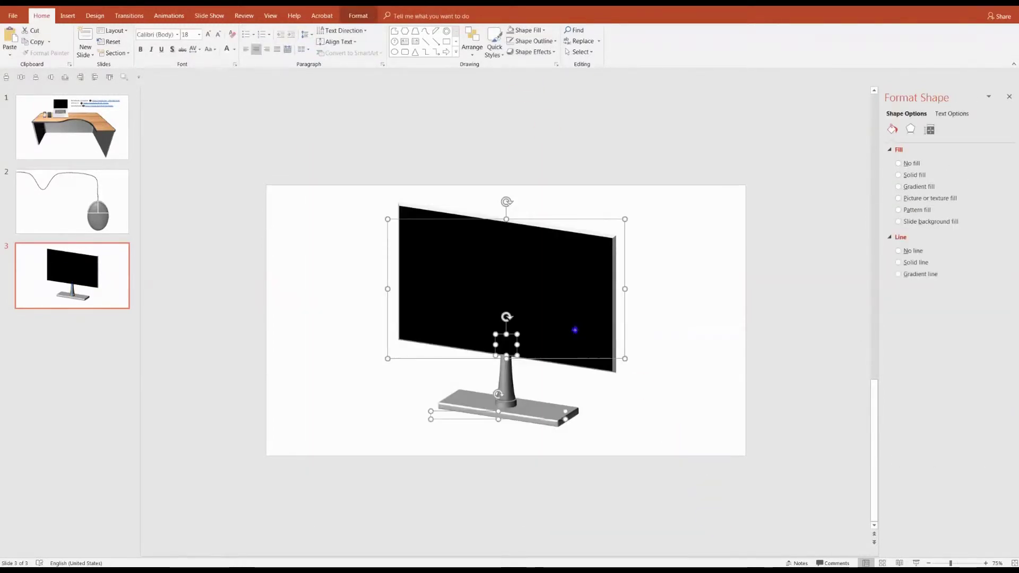
right_click(575, 329)
click(676, 392)
right_click(581, 330)
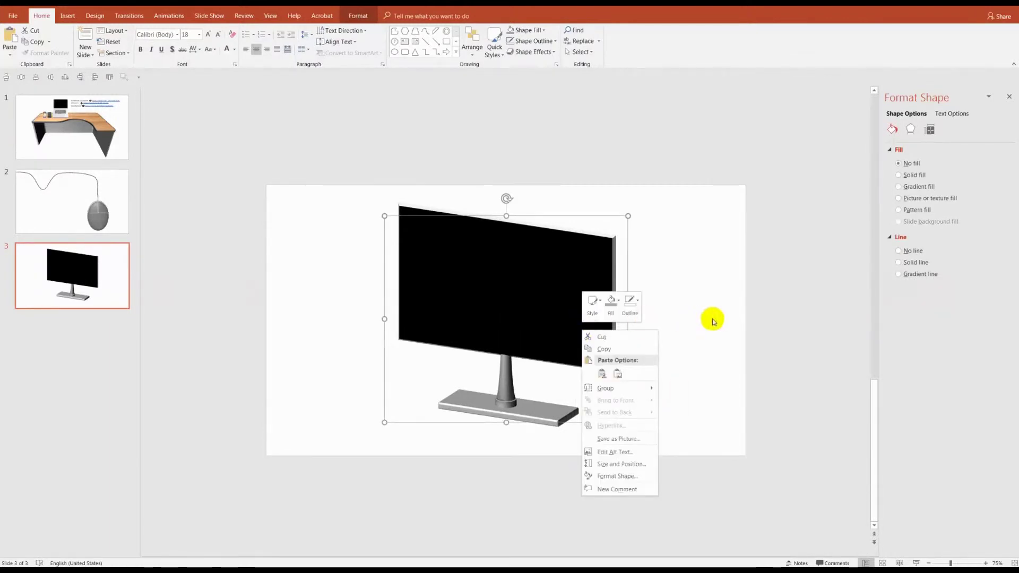
click(604, 349)
click(313, 289)
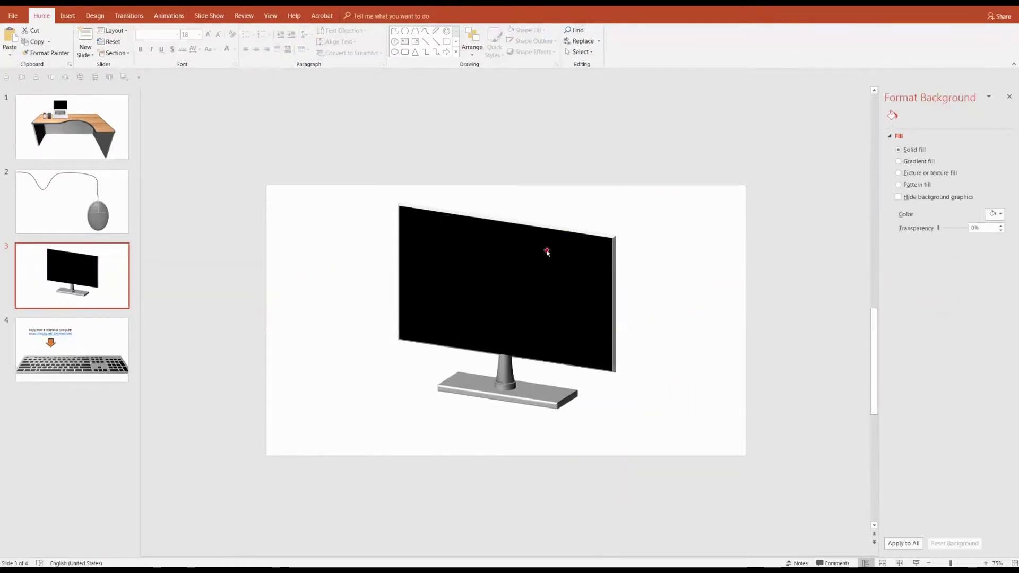
Step: Copy the monitor group, paste it on slide 1, and drag it onto the desk's right side
right_click(547, 252)
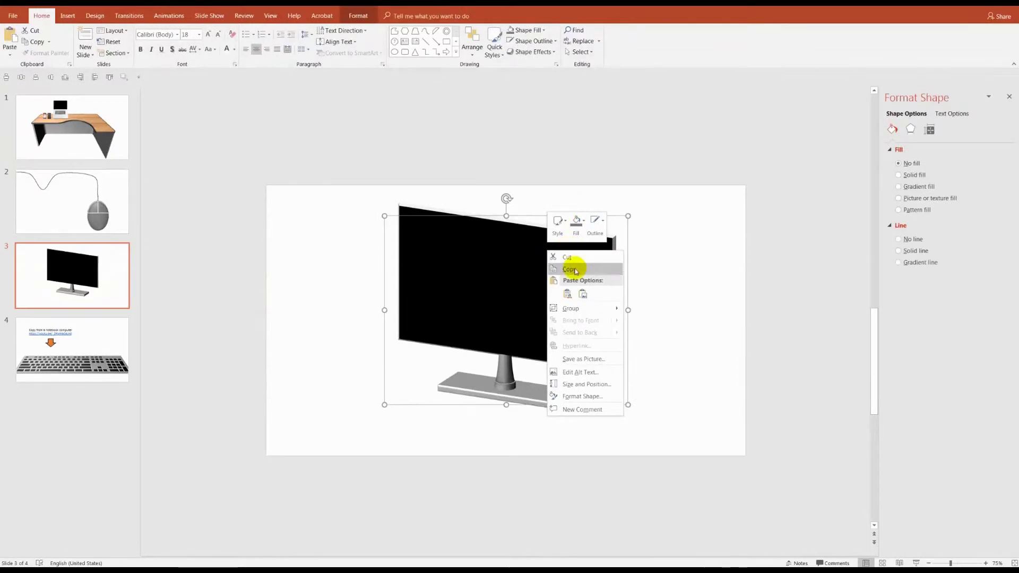
click(576, 266)
click(123, 142)
right_click(569, 227)
click(610, 246)
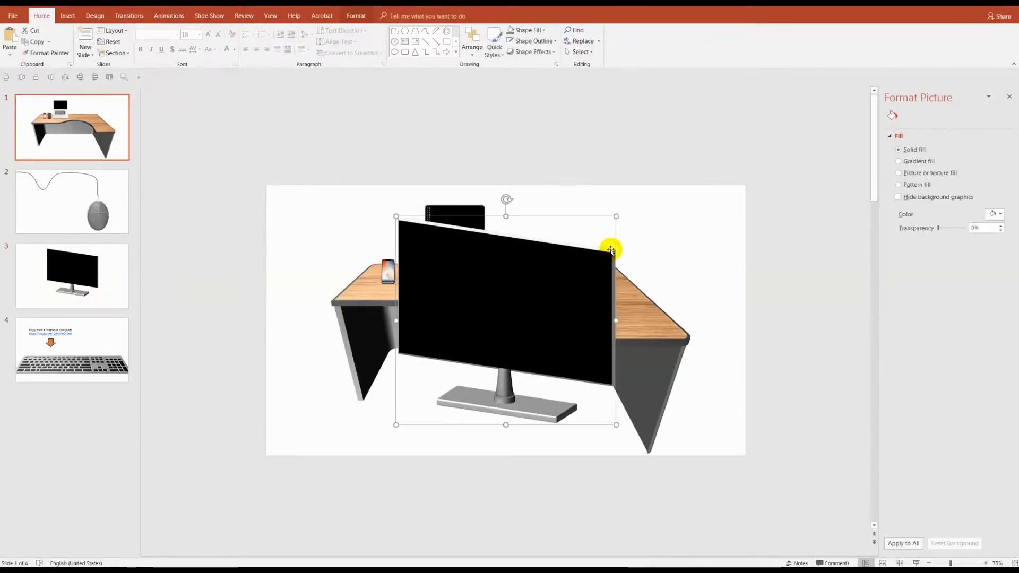
mouse_move(398, 212)
mouse_down()
mouse_move(479, 300)
mouse_move(562, 210)
mouse_up()
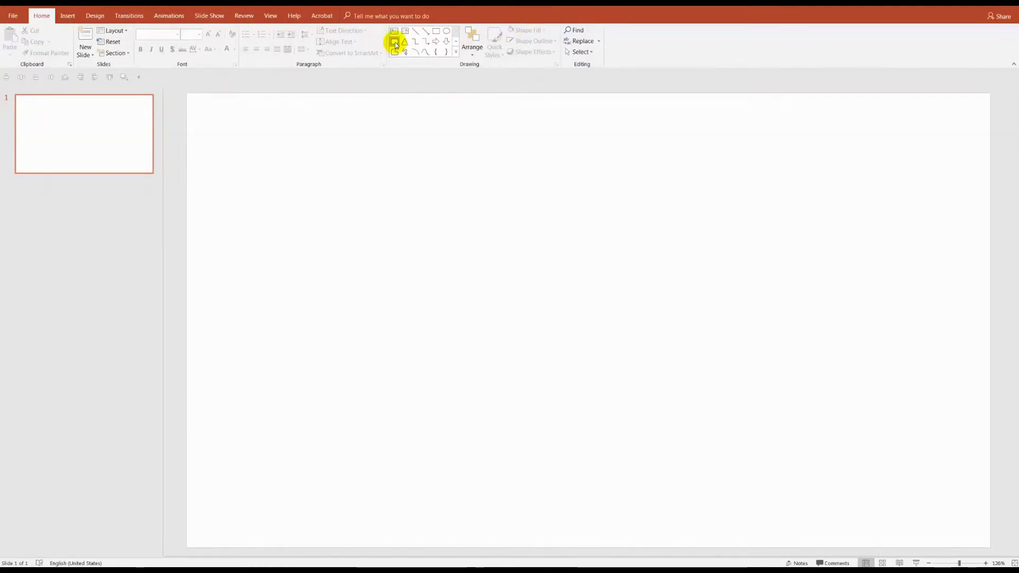
Step: Draw a small blue rounded-rectangle key and copy it into the start of the top row
click(394, 42)
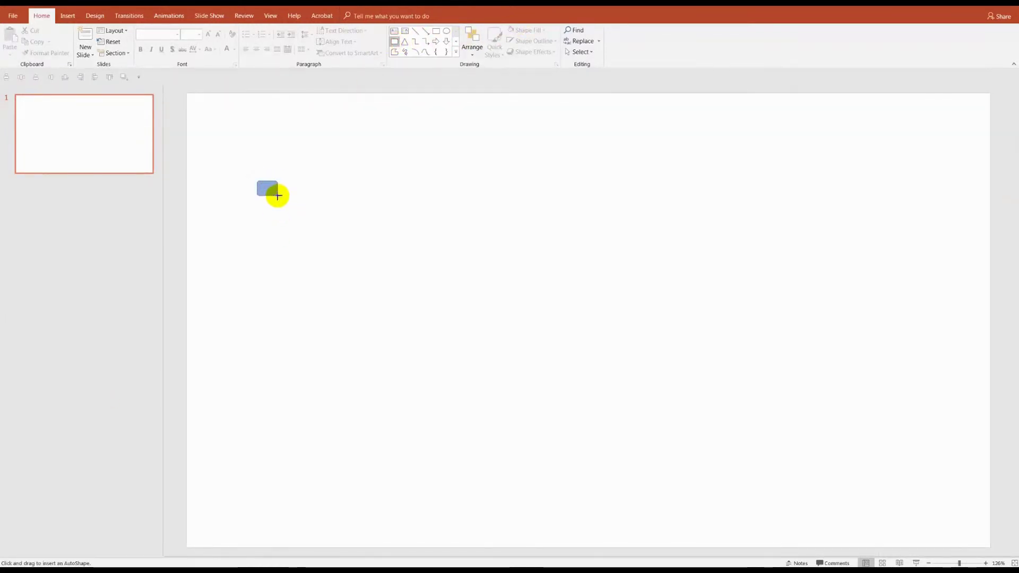
drag(278, 195, 279, 197)
ctrl+scroll(250, 191, up, 2)
ctrl+scroll(256, 197, up, 3)
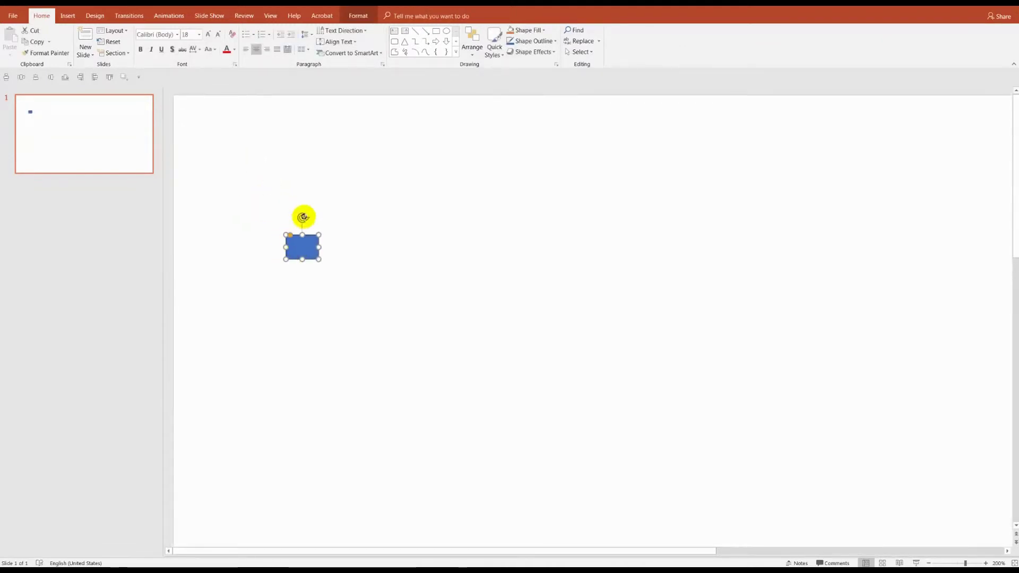
ctrl+scroll(300, 250, down, 3)
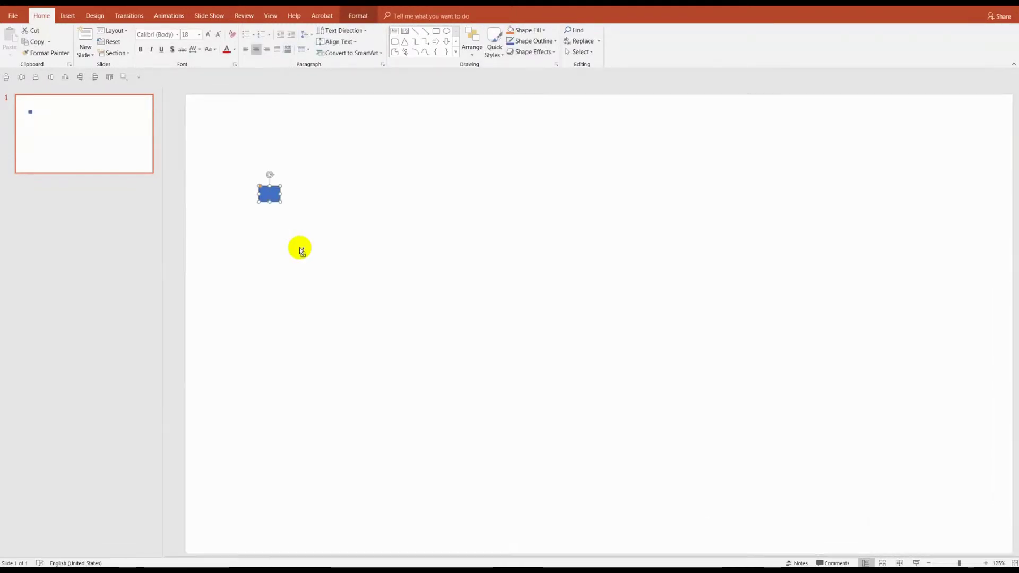
mouse_move(272, 192)
mouse_down()
mouse_move(330, 190)
mouse_move(302, 176)
mouse_move(354, 190)
mouse_up()
mouse_move(402, 212)
mouse_down()
mouse_move(293, 171)
mouse_move(234, 166)
mouse_up()
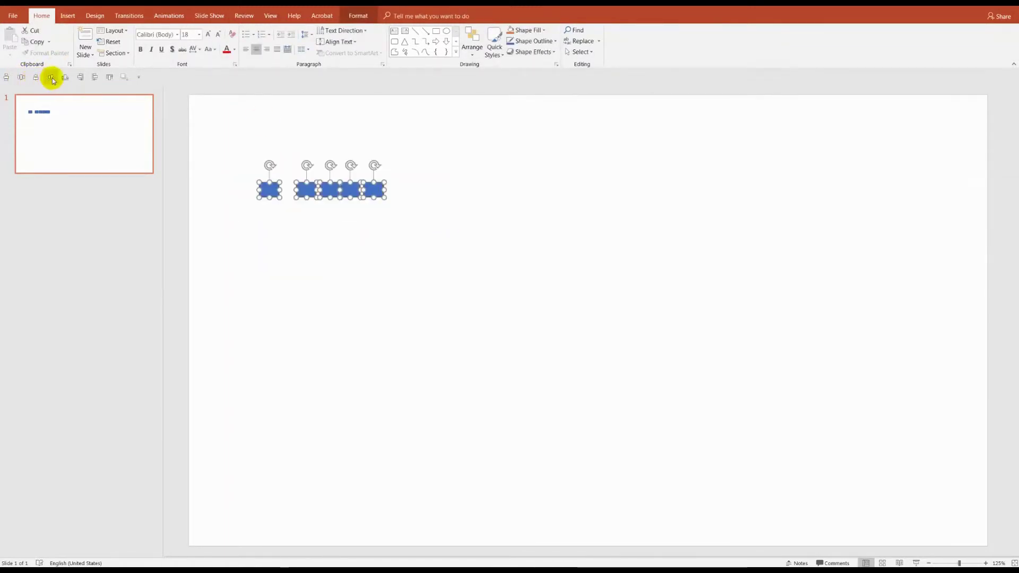
Step: Copy the four-key block to extend the top row, then delete the extra last key
click(250, 149)
drag(395, 210, 278, 157)
click(446, 220)
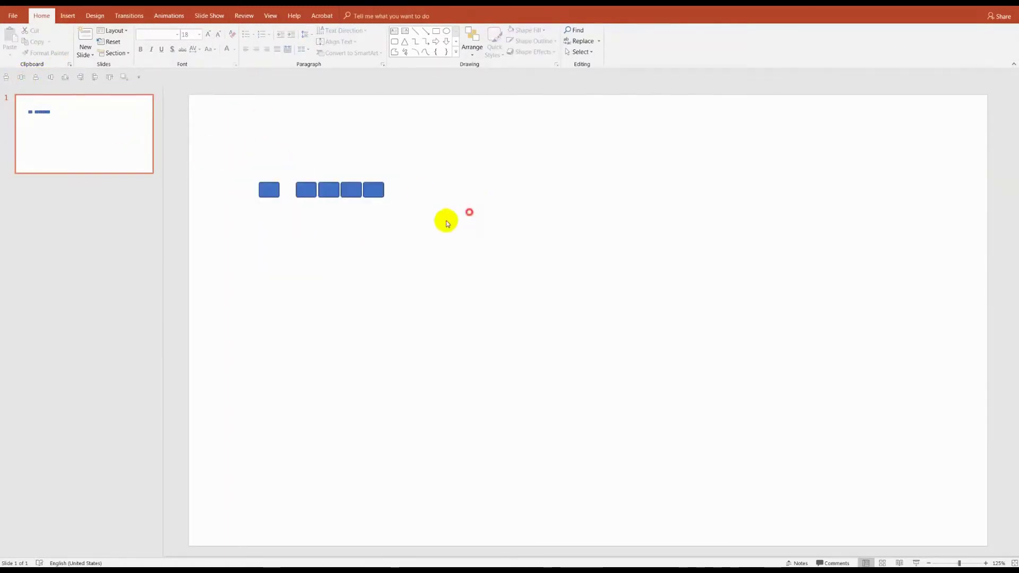
drag(429, 224, 282, 161)
mouse_move(312, 193)
mouse_down()
mouse_move(625, 193)
mouse_move(610, 190)
mouse_up()
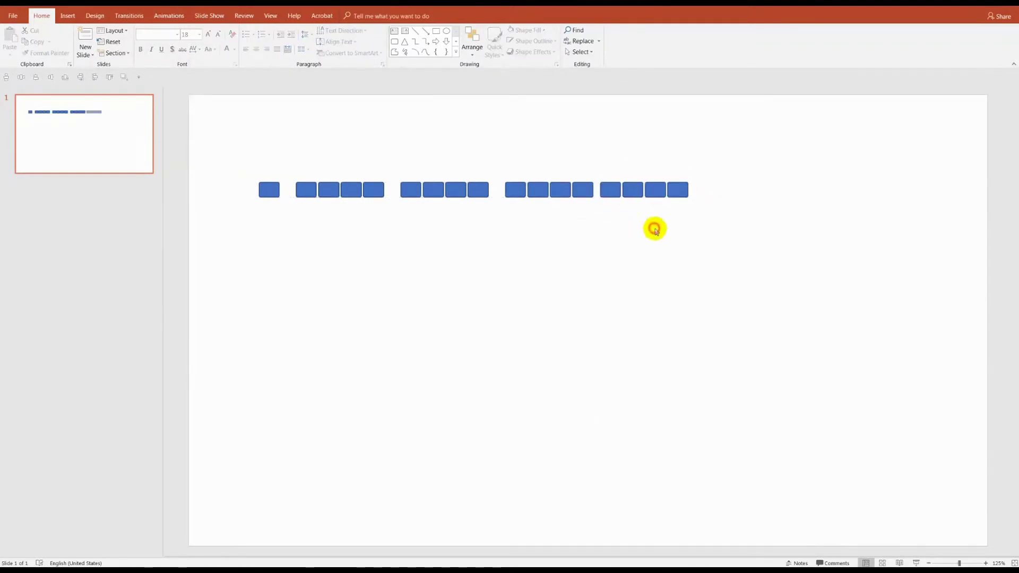
click(678, 189)
key(Delete)
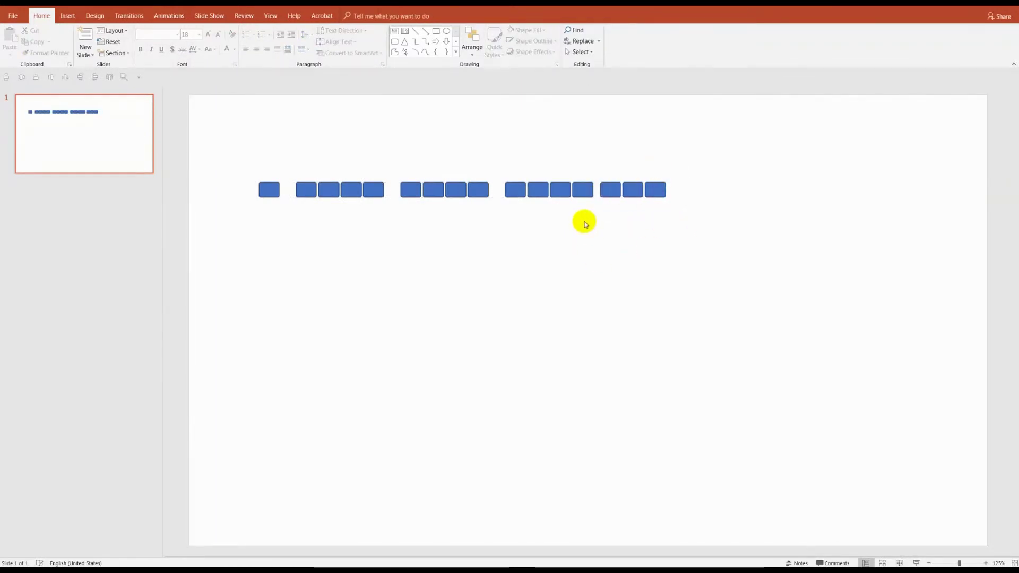
Step: Duplicate the top row beneath as a second row and group its keys
drag(215, 161, 702, 226)
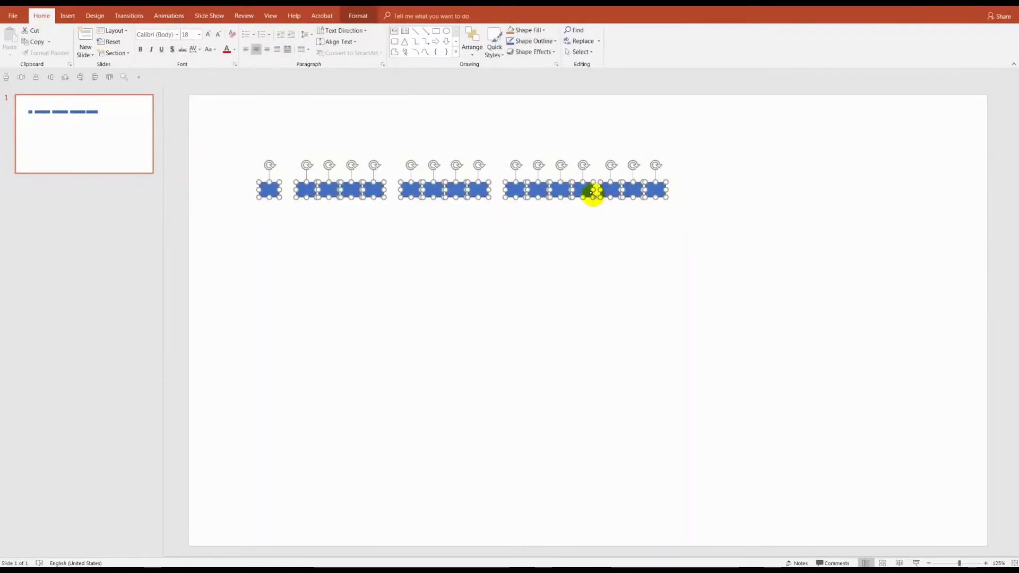
drag(592, 192, 582, 209)
drag(243, 192, 688, 232)
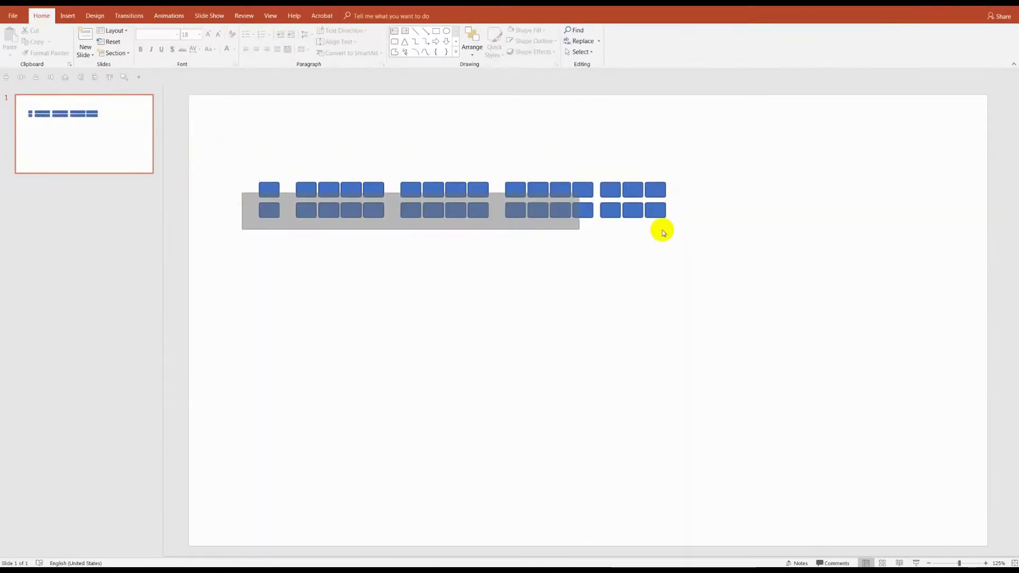
right_click(547, 213)
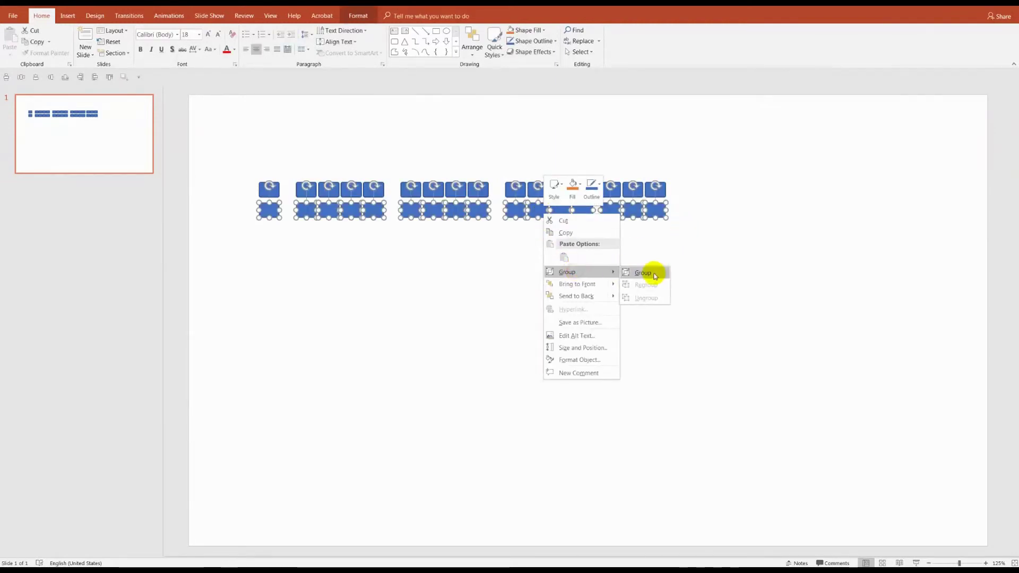
click(647, 272)
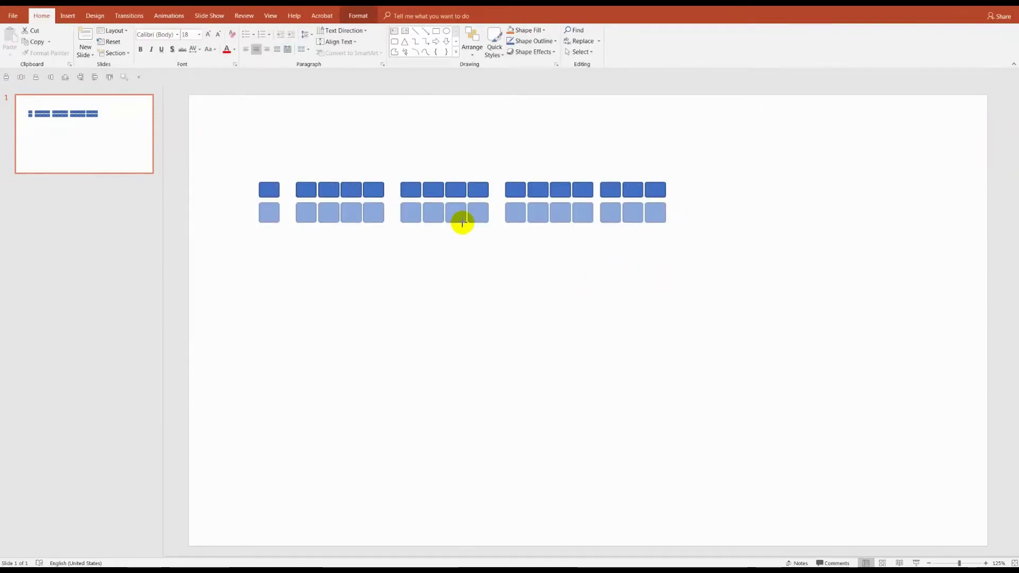
Step: Make second-row keys slightly taller, widen its last key, and distribute the row horizontally
drag(462, 222, 462, 227)
right_click(584, 200)
click(693, 283)
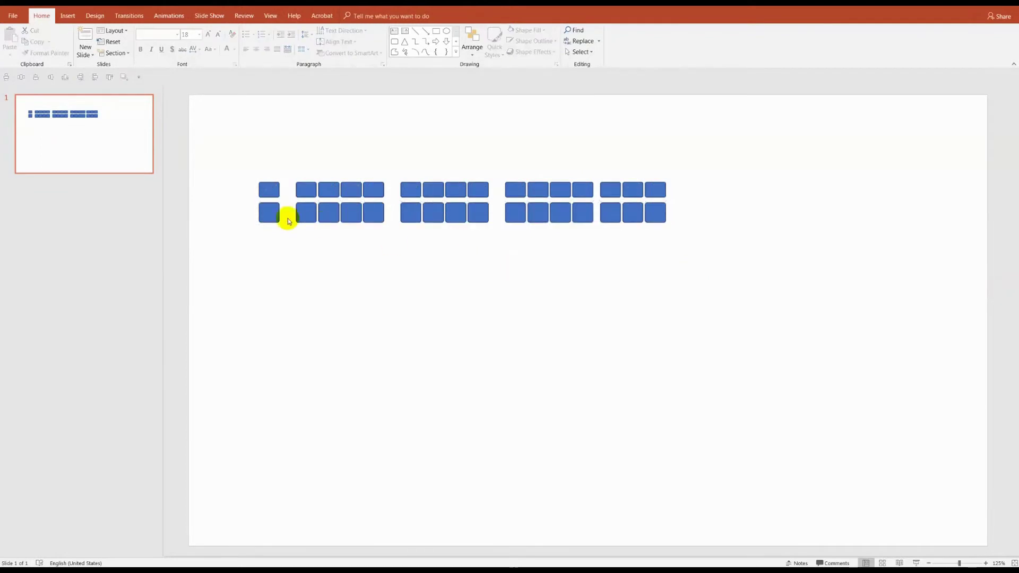
click(655, 213)
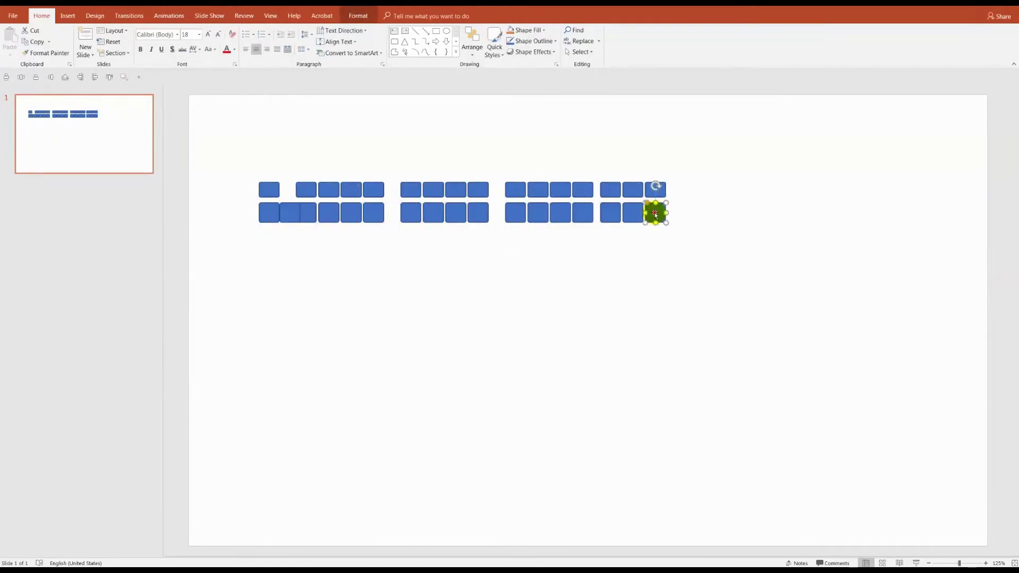
drag(622, 214, 622, 213)
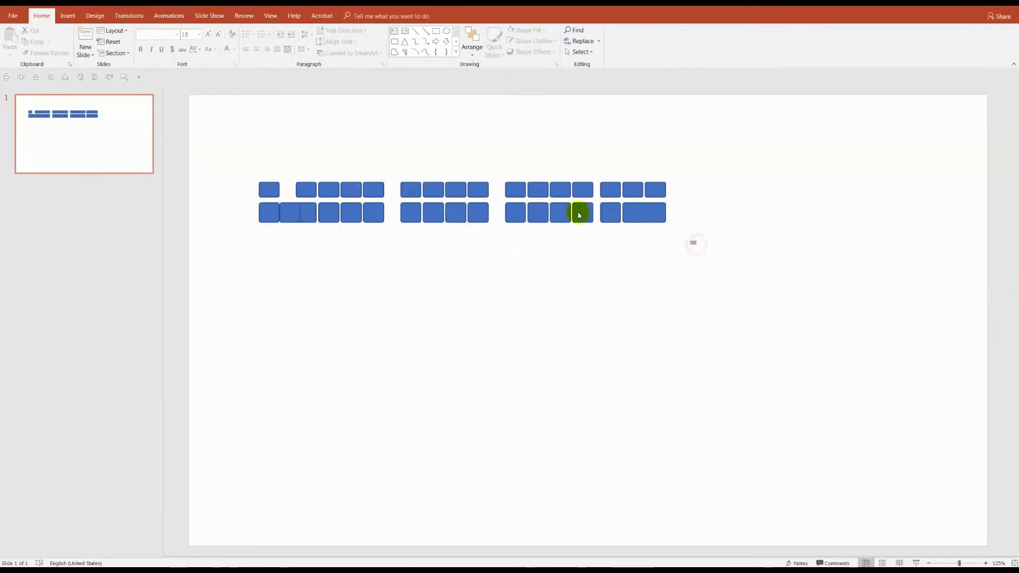
drag(693, 243, 266, 191)
click(21, 78)
click(600, 155)
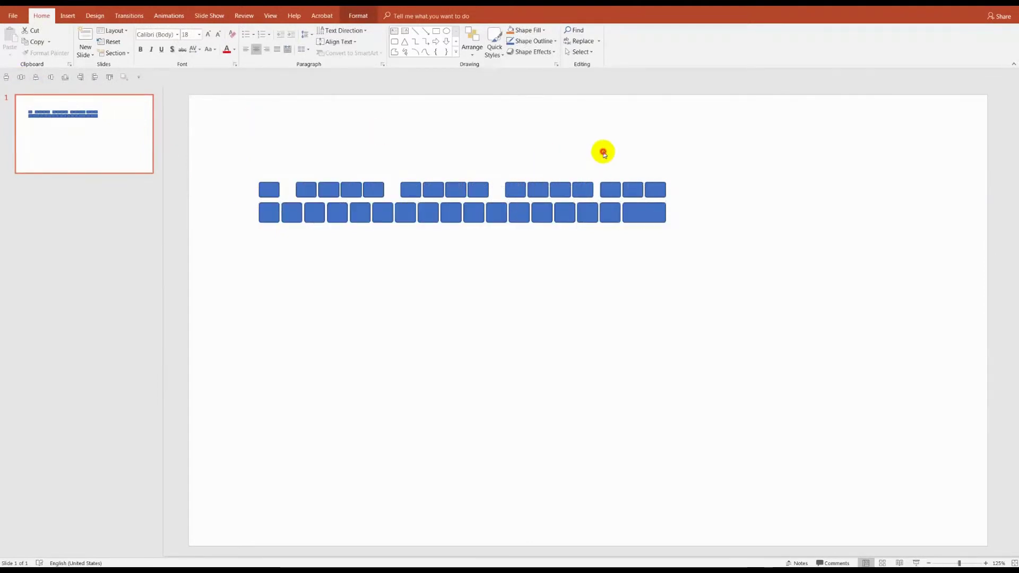
Step: Duplicate the row downward into rows three to six and distribute them vertically
mouse_move(685, 238)
mouse_down()
mouse_move(243, 190)
mouse_move(239, 155)
mouse_up()
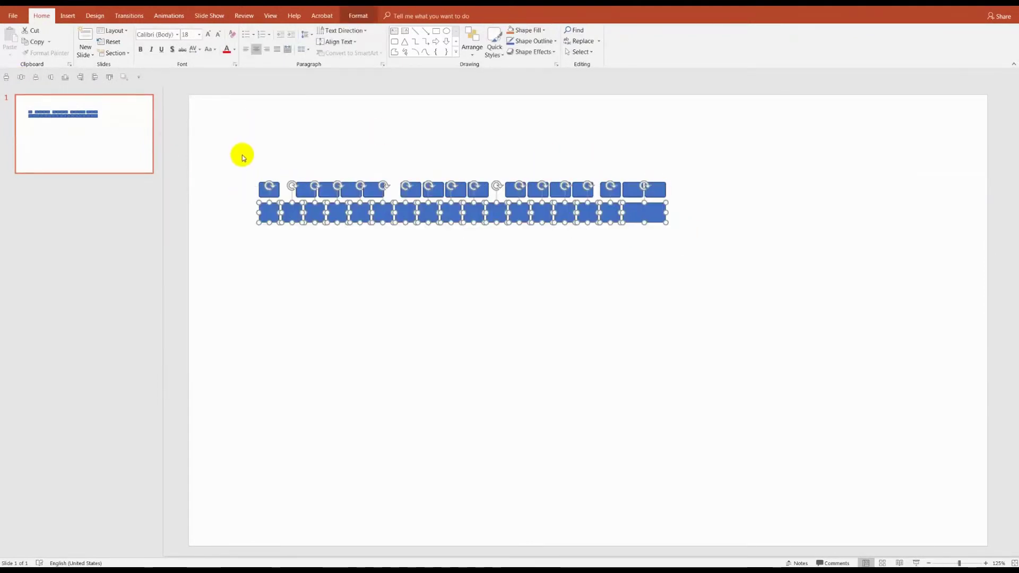
mouse_move(302, 211)
mouse_down()
mouse_move(315, 239)
mouse_move(317, 305)
mouse_up()
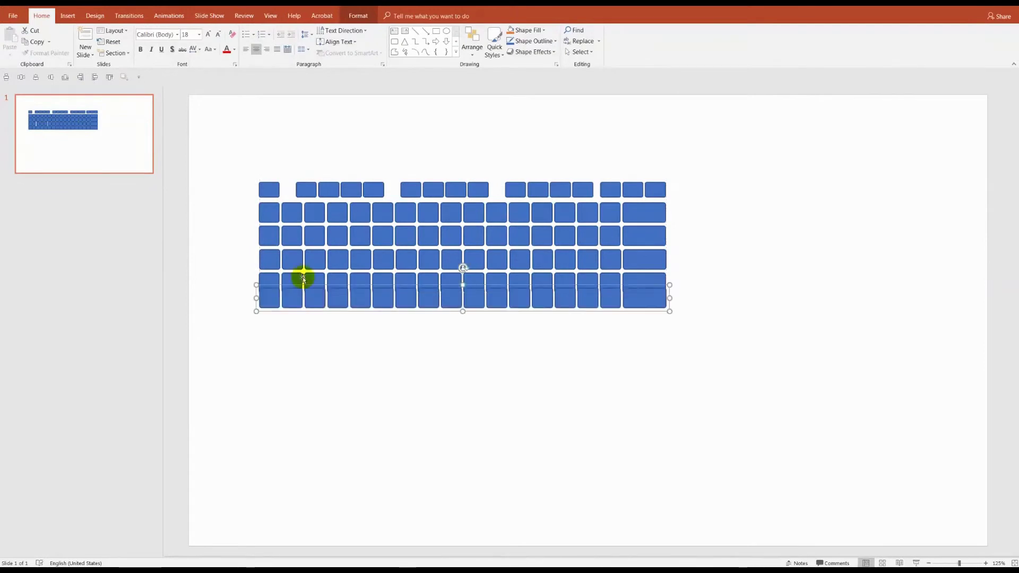
drag(230, 191, 700, 358)
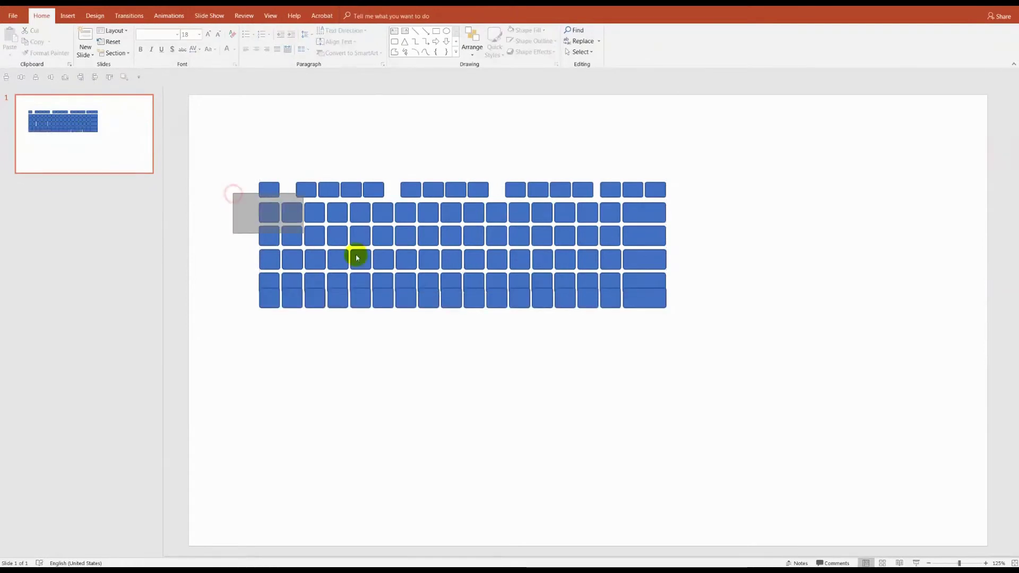
click(97, 78)
click(7, 78)
click(512, 125)
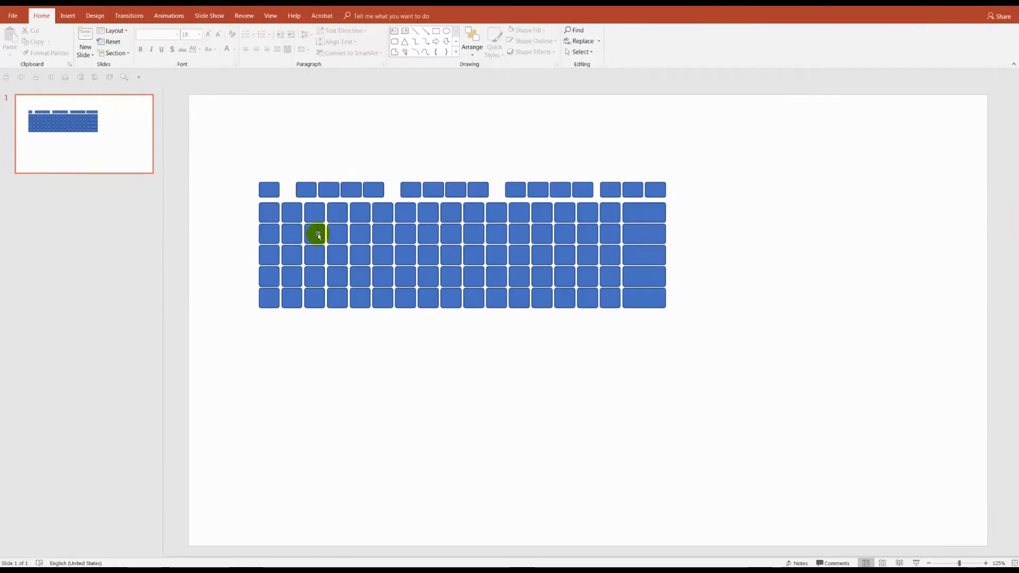
Step: Adjust row three's end keys, distribute the row evenly, and select every keyboard key
drag(249, 280, 675, 316)
right_click(644, 293)
click(746, 377)
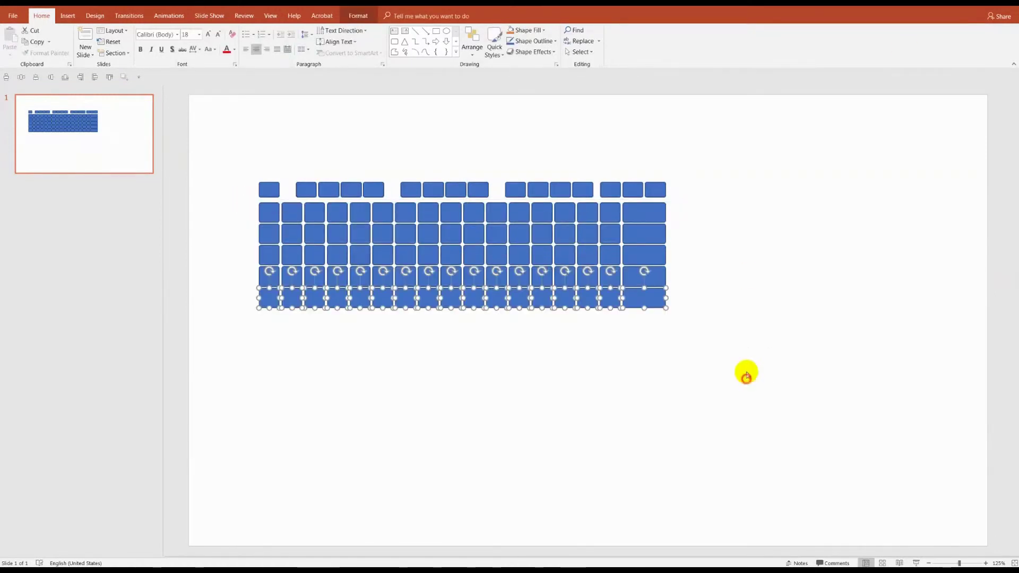
click(649, 233)
drag(624, 233, 636, 234)
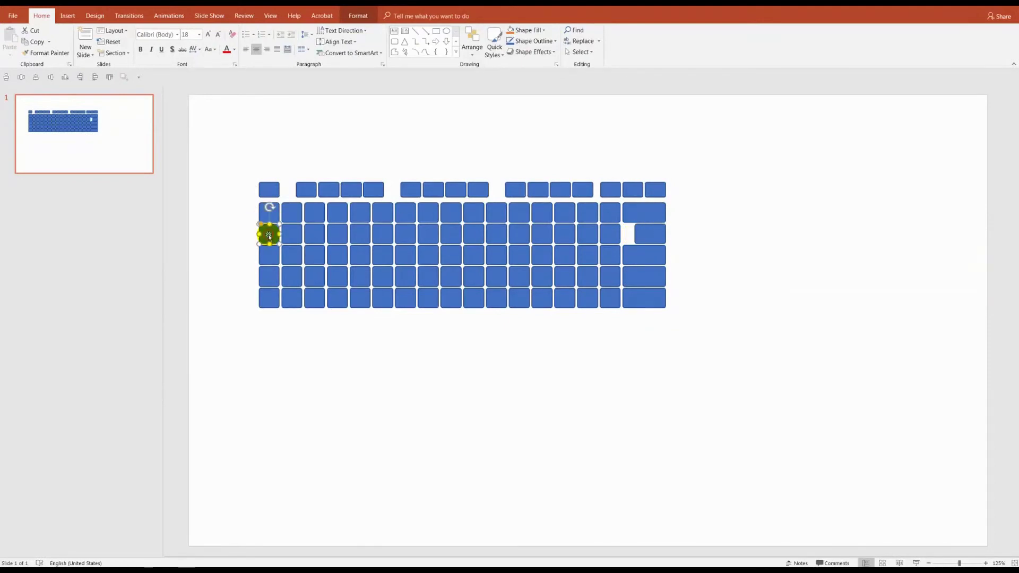
drag(270, 234, 291, 234)
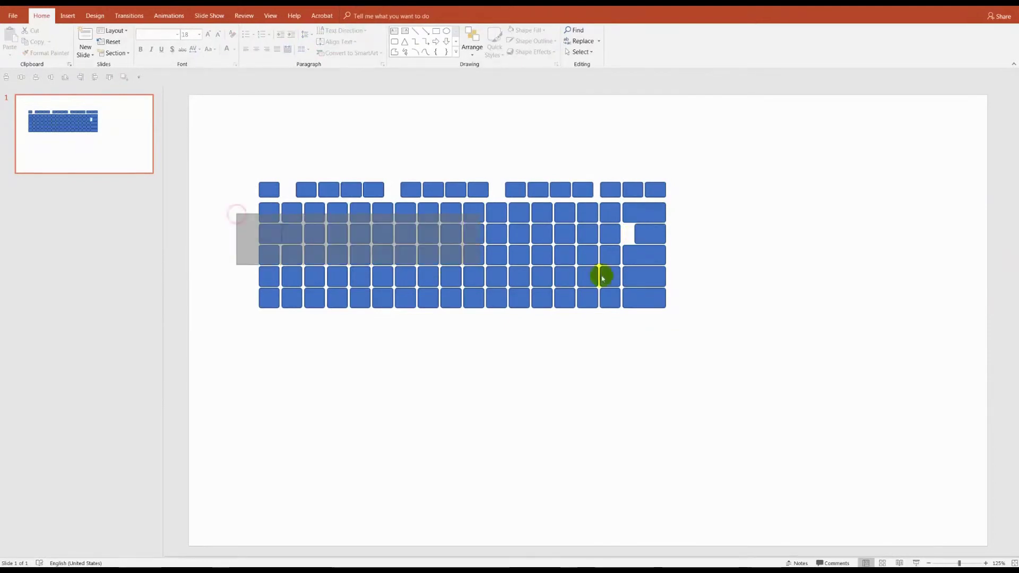
drag(237, 212, 690, 265)
click(20, 77)
click(238, 213)
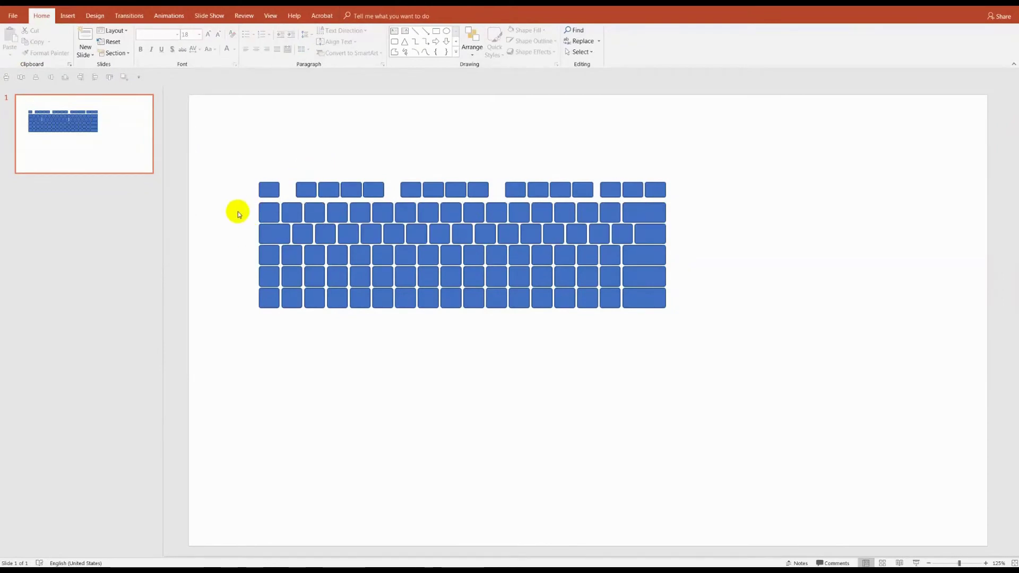
drag(234, 160, 781, 334)
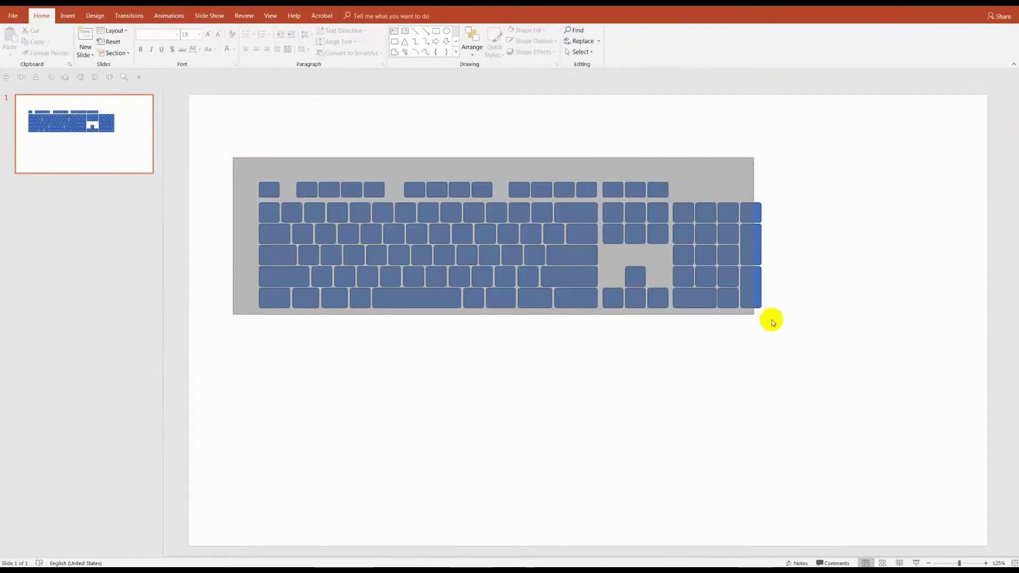
Step: Give all keys a white outline and a grey fill
click(526, 41)
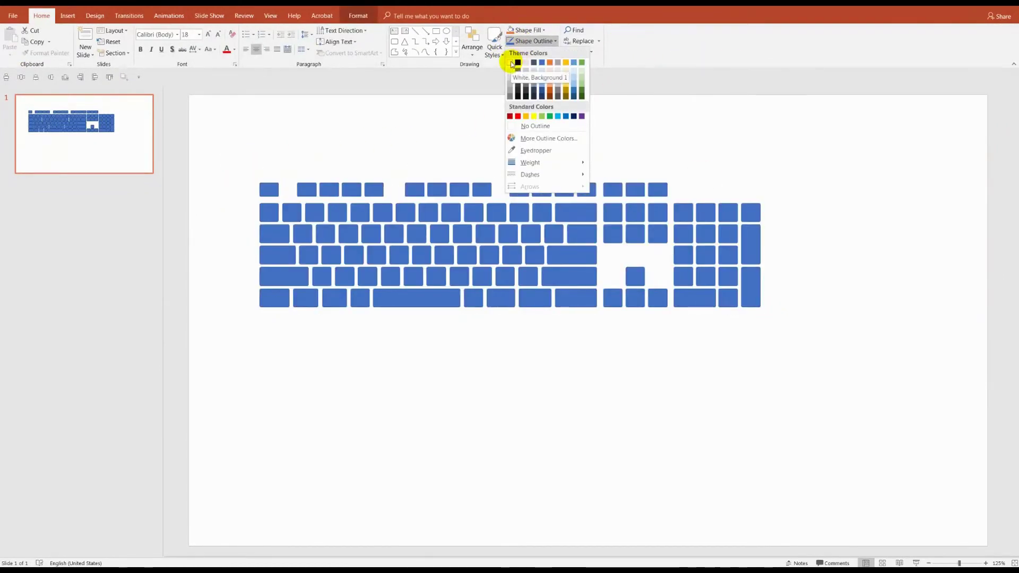
click(513, 63)
click(518, 33)
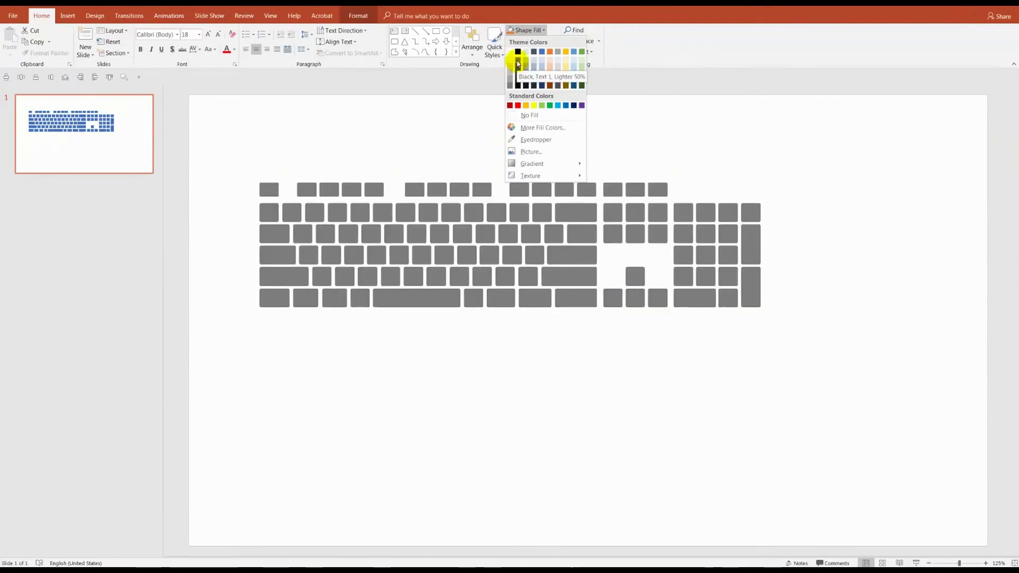
click(508, 71)
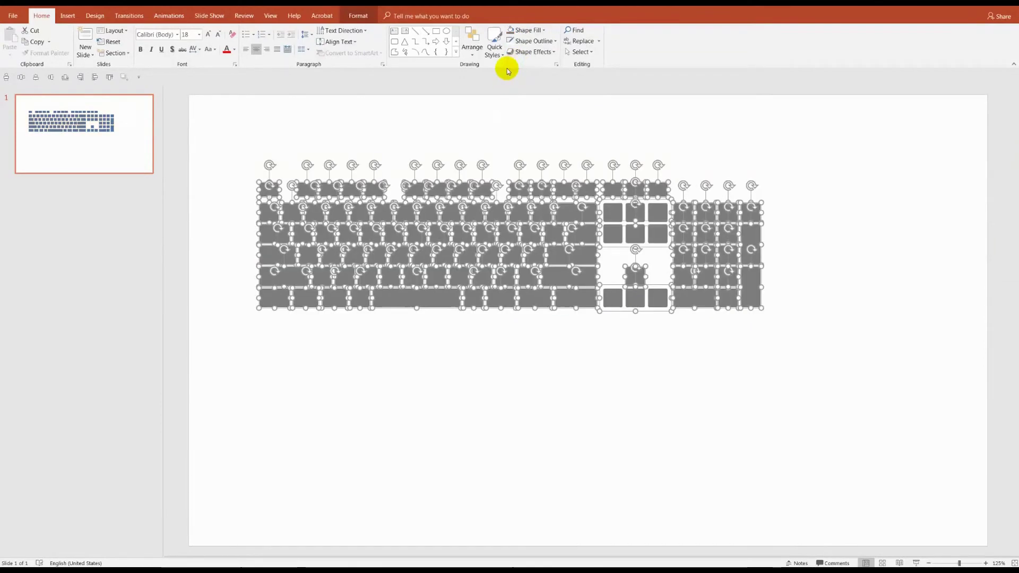
Step: Apply a top bevel preset to the keys, reduced to 4 pt width and 1 pt height
right_click(571, 213)
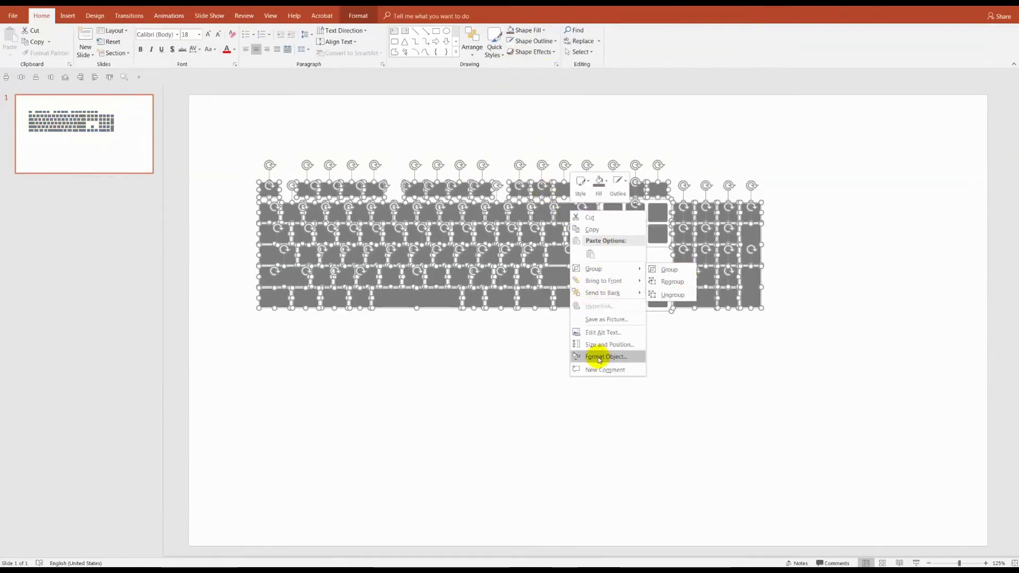
click(599, 357)
click(909, 197)
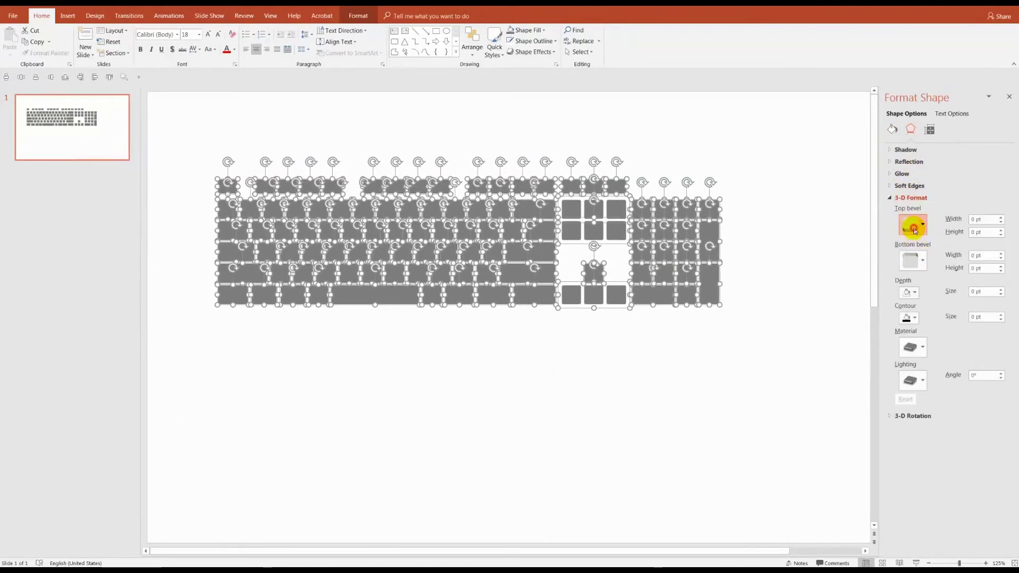
click(914, 229)
click(995, 289)
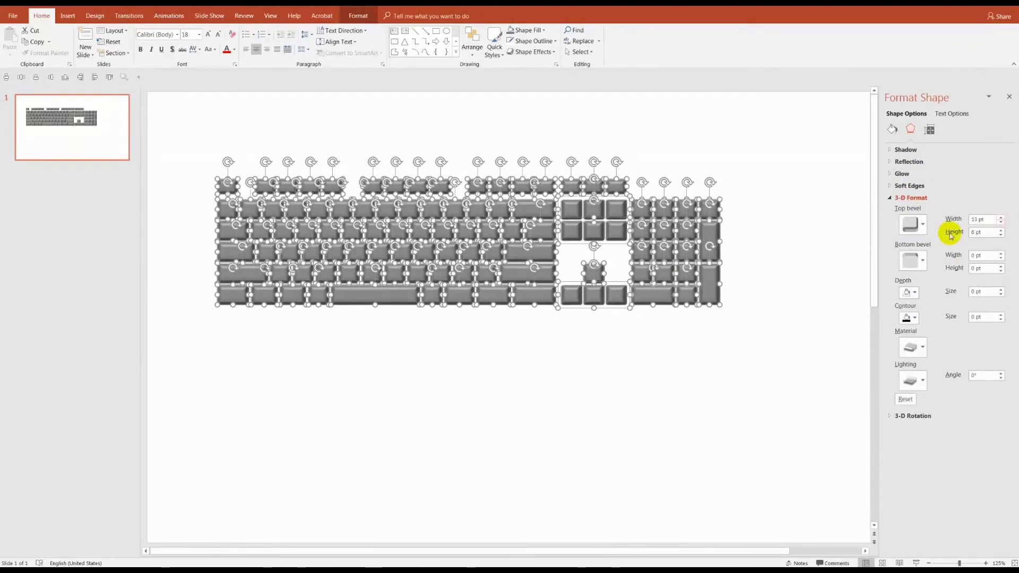
click(1001, 237)
click(1001, 235)
click(1002, 235)
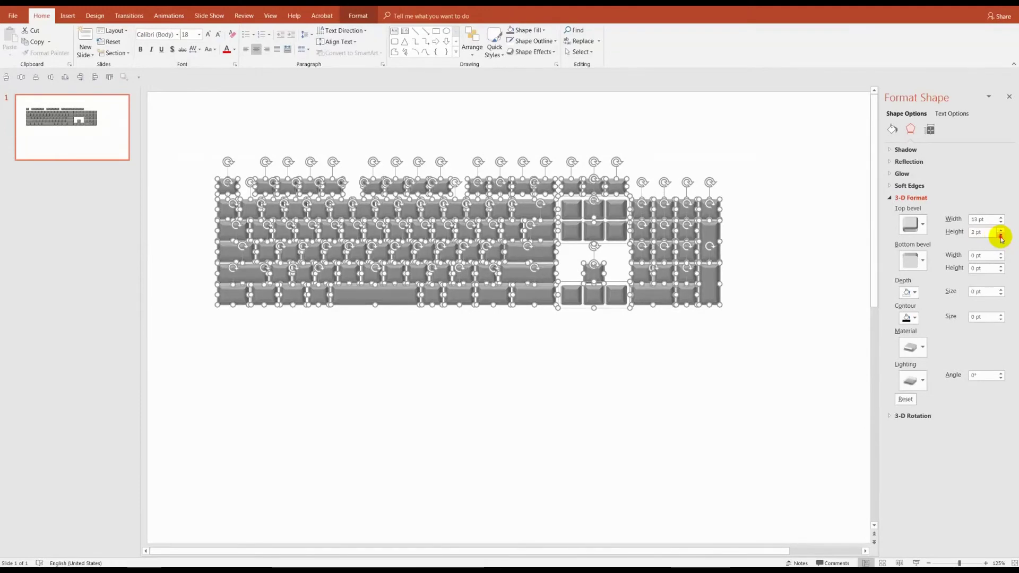
click(1001, 235)
click(1001, 235)
click(1001, 222)
click(1000, 221)
click(1001, 223)
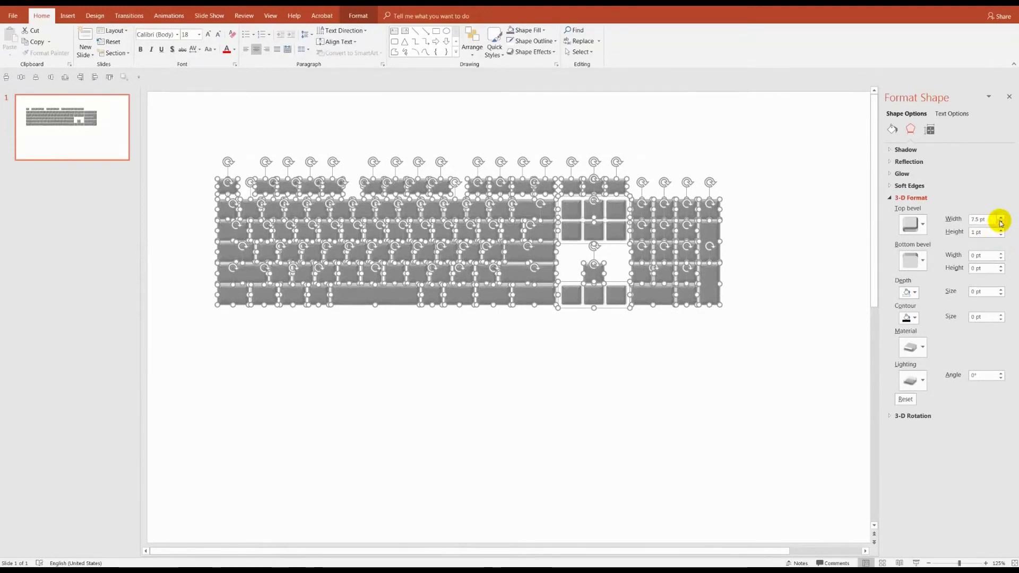
click(1001, 223)
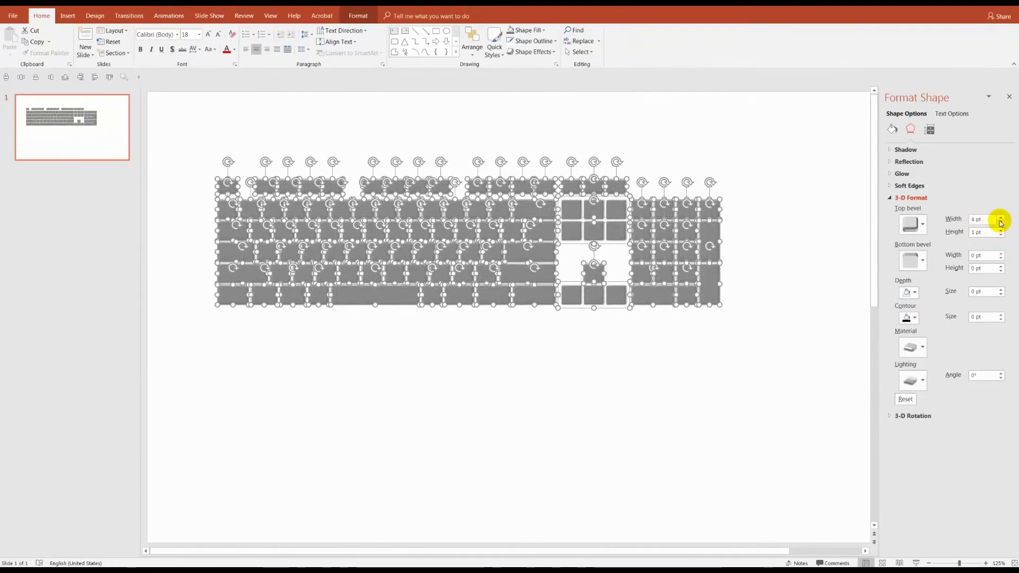
Step: Copy a key below the keyboard as a bar and send it behind the keys
click(800, 277)
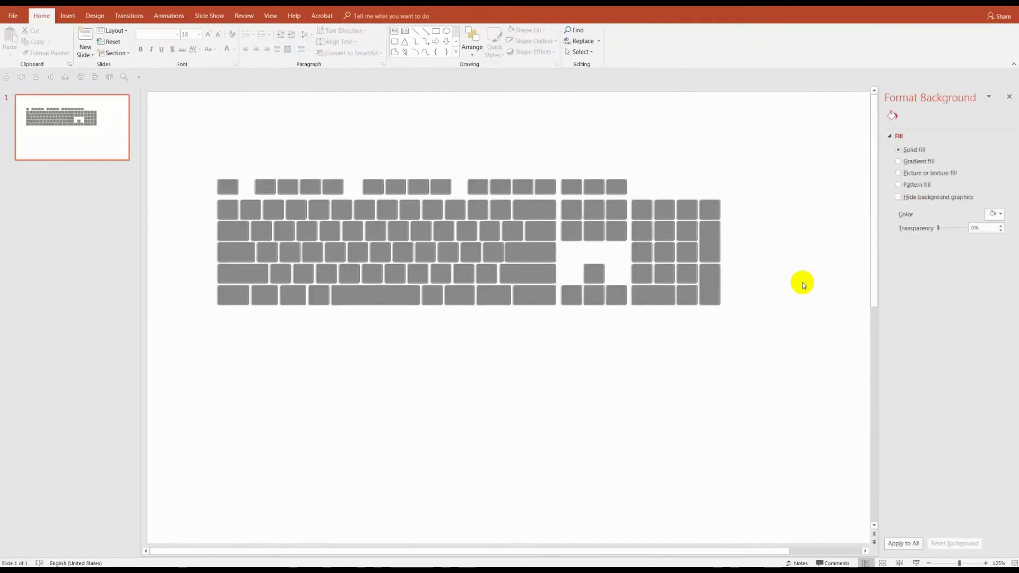
click(714, 245)
mouse_move(714, 244)
mouse_down()
mouse_move(570, 369)
mouse_move(205, 369)
mouse_up()
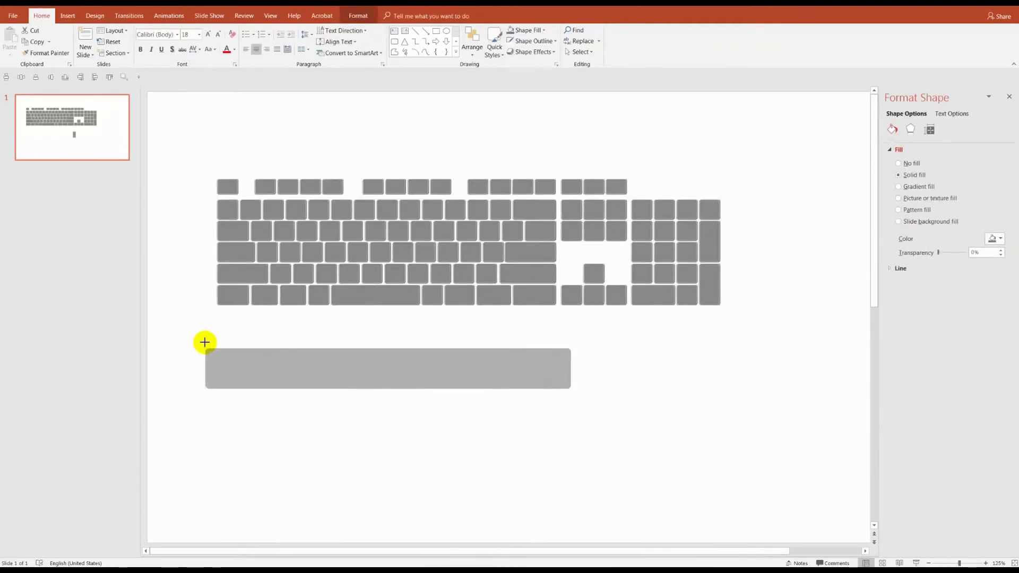
drag(388, 349, 388, 172)
right_click(387, 329)
click(410, 437)
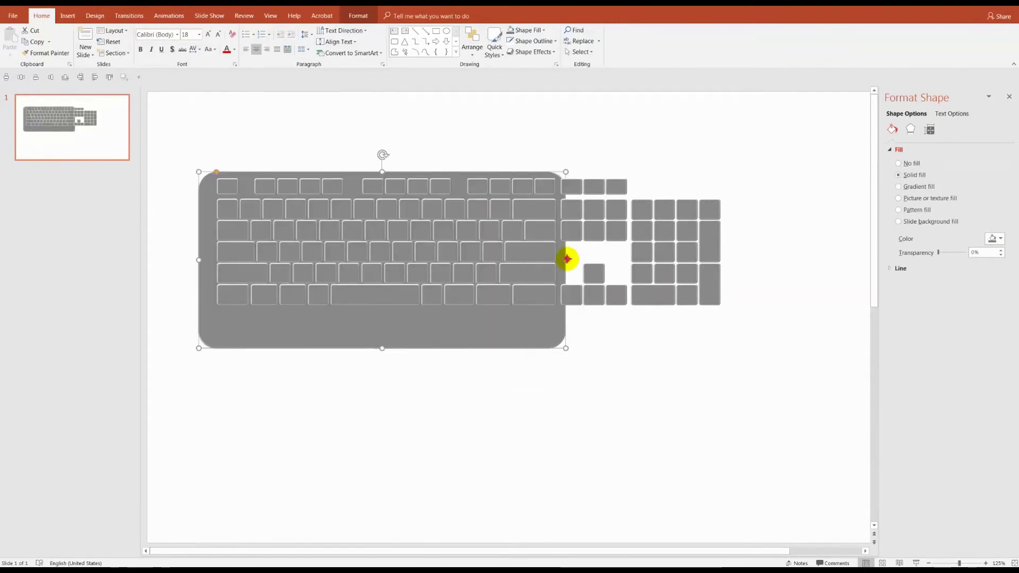
Step: Stretch and trim the bar into a snug grey base framing all the keys
mouse_move(566, 260)
mouse_down()
mouse_move(742, 260)
mouse_move(731, 260)
mouse_up()
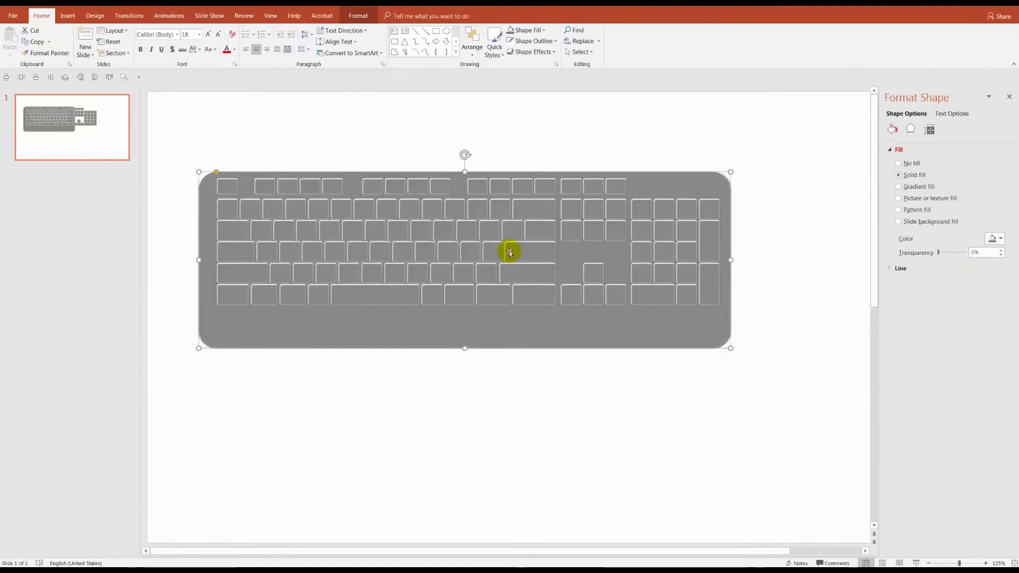
drag(198, 261, 207, 258)
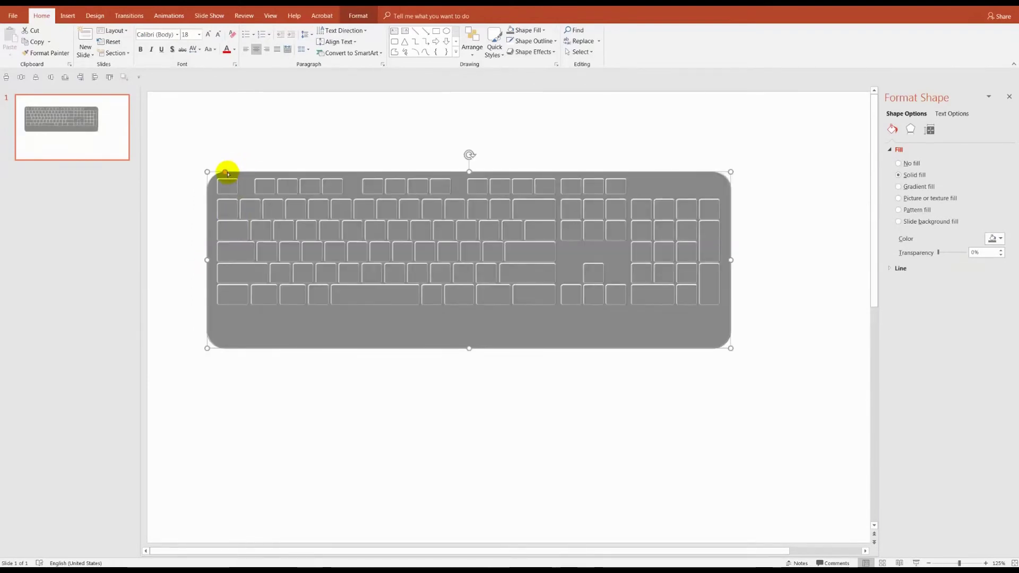
drag(227, 170, 217, 175)
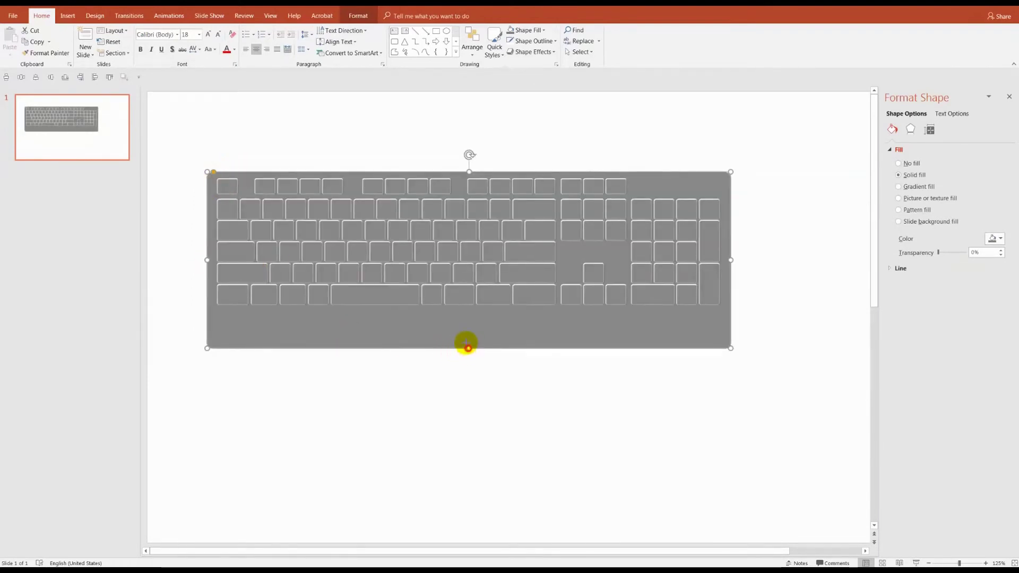
drag(465, 347, 461, 327)
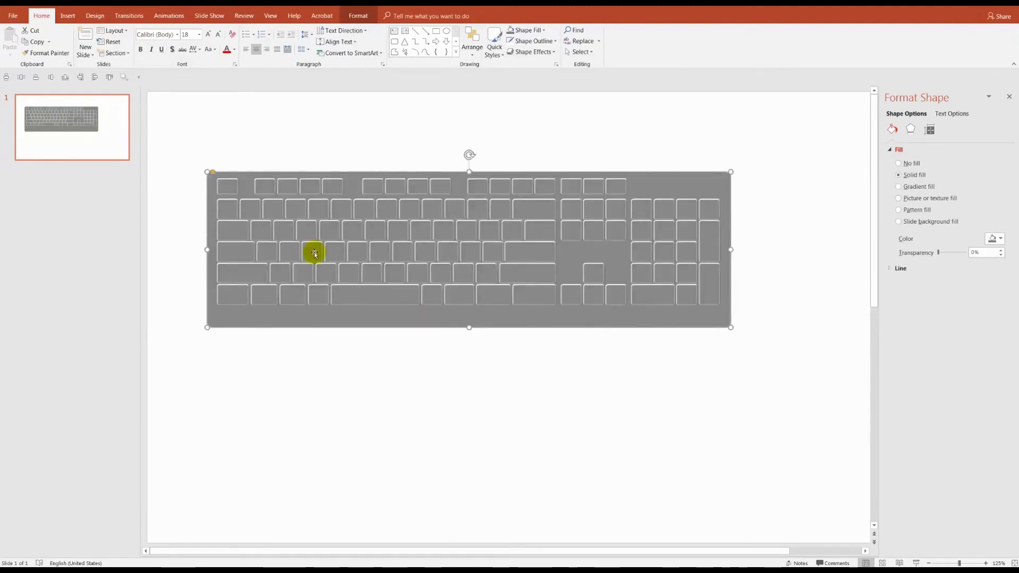
click(195, 167)
Step: Group the keys and base together into one keyboard object
drag(183, 153, 761, 390)
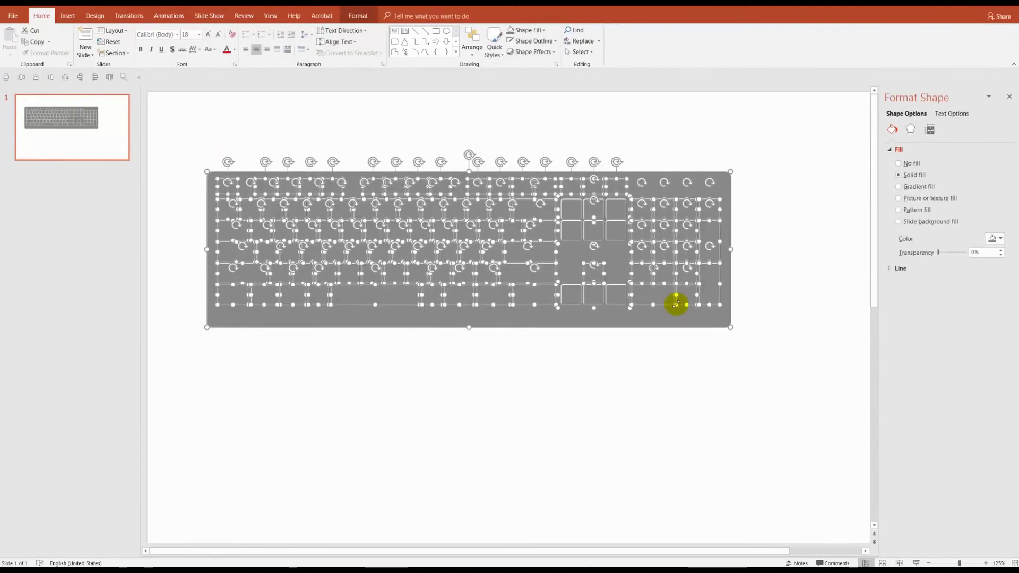
right_click(675, 303)
click(779, 361)
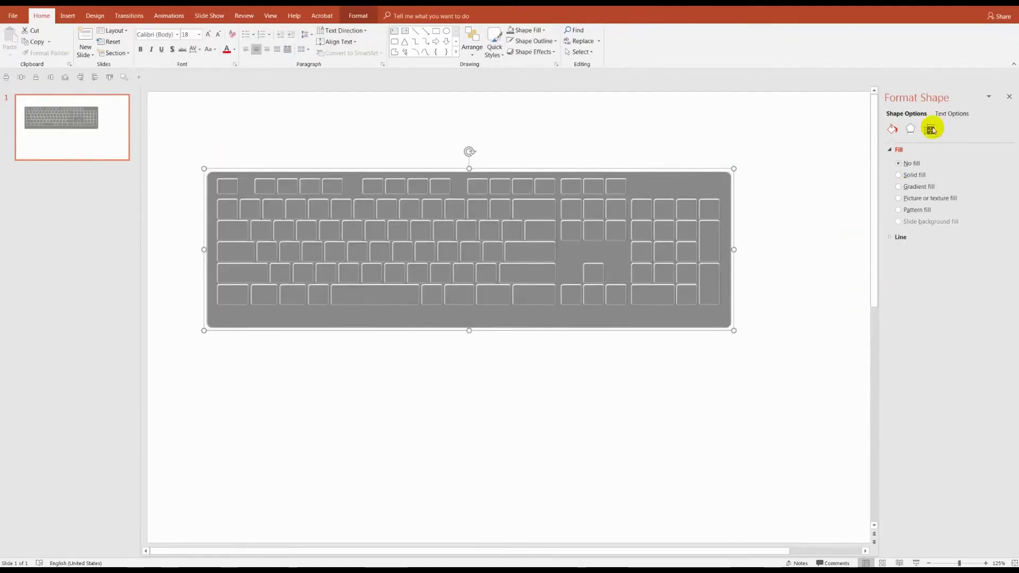
click(912, 131)
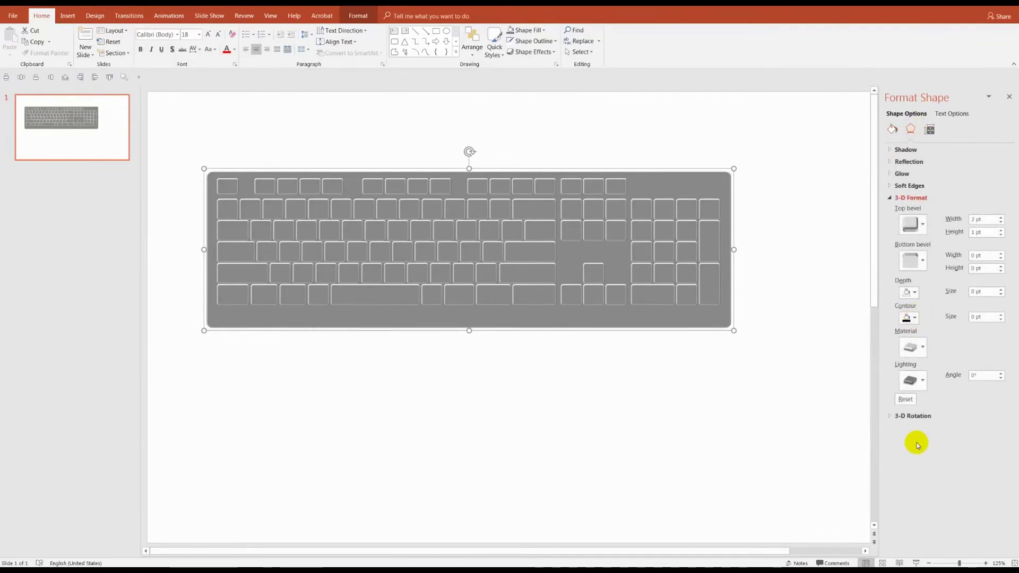
click(918, 417)
Step: Tilt the keyboard with a Parallel 3-D rotation preset and give it 1 pt depth
click(988, 432)
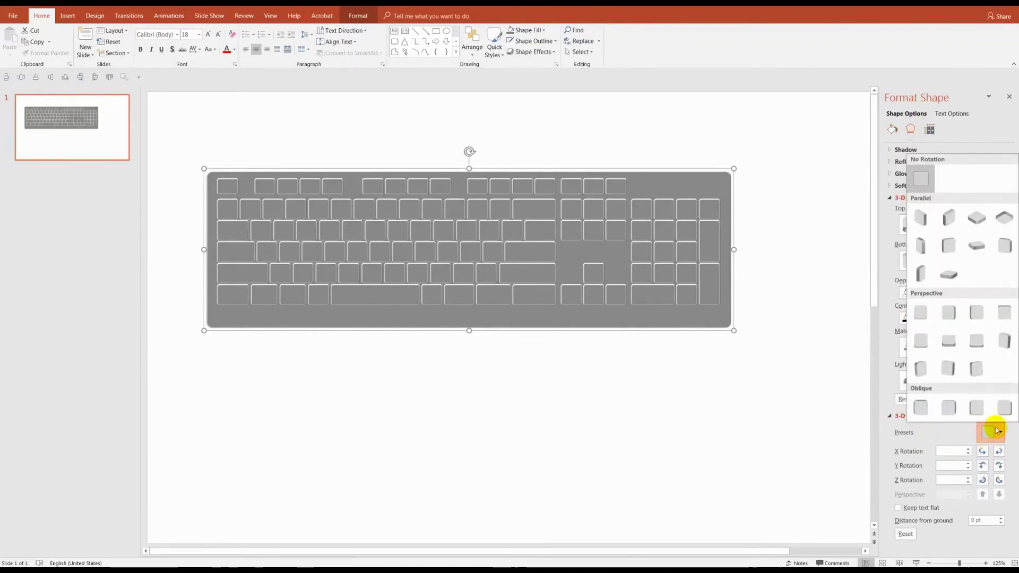
click(949, 274)
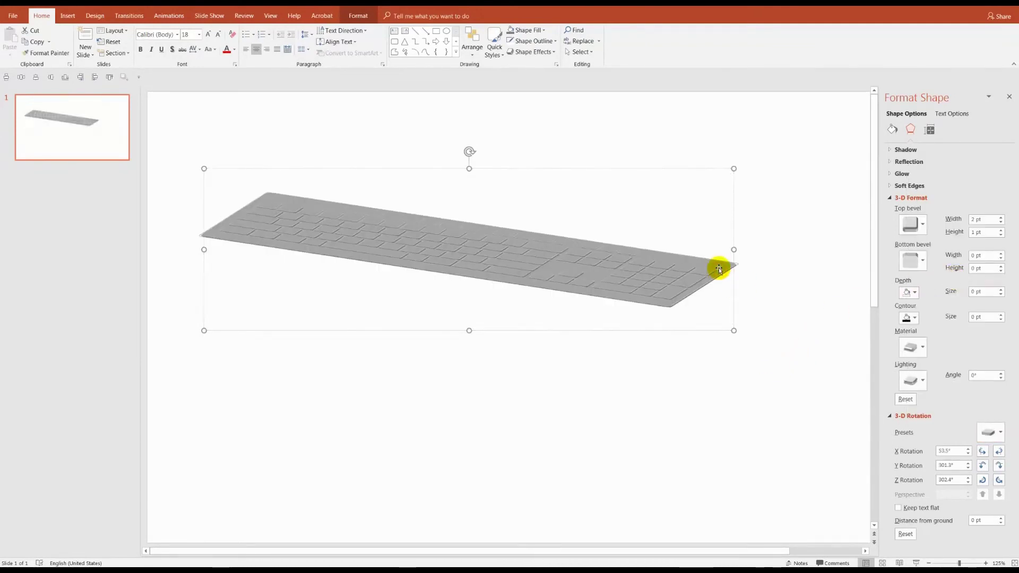
click(1001, 290)
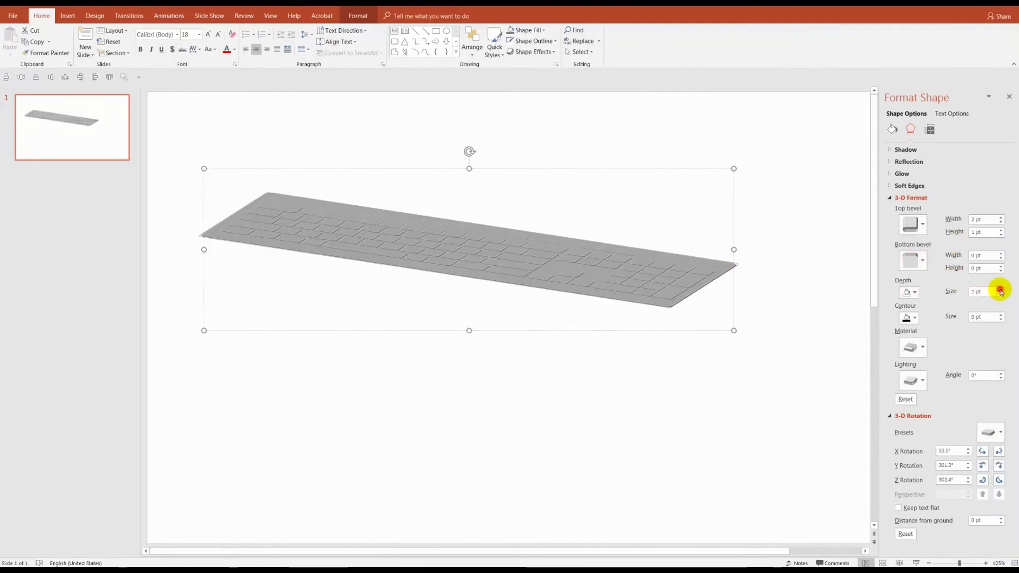
click(1000, 289)
click(1001, 290)
click(758, 375)
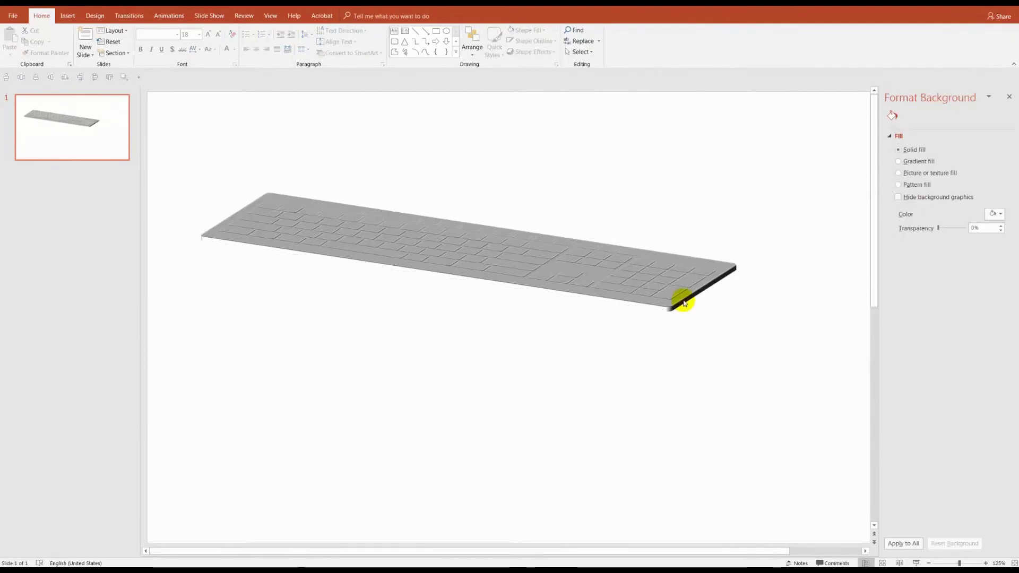
click(683, 300)
click(911, 129)
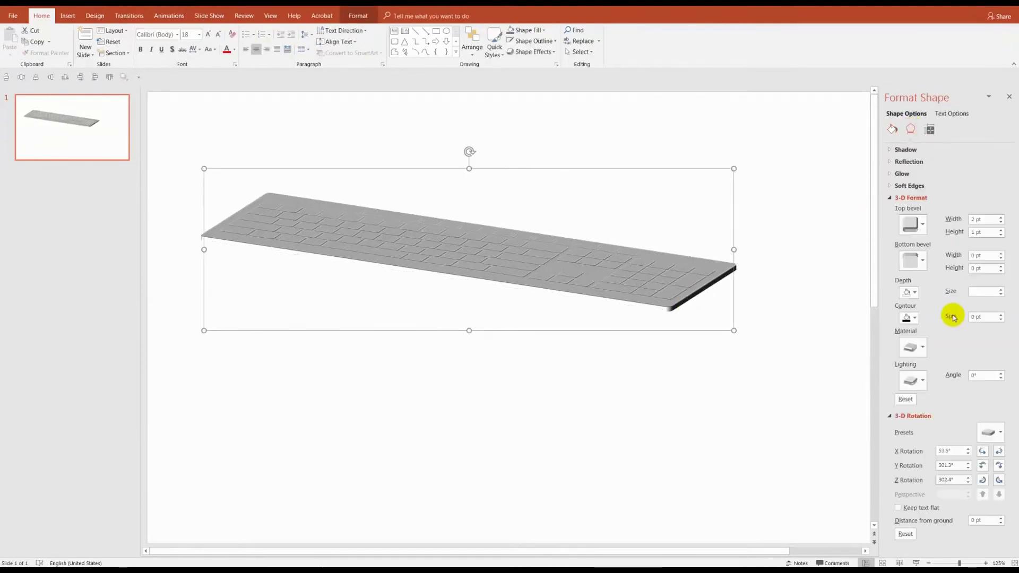
Step: Raise the keyboard's lighting angle to 160°
click(1001, 373)
click(1001, 373)
click(1001, 374)
click(1001, 374)
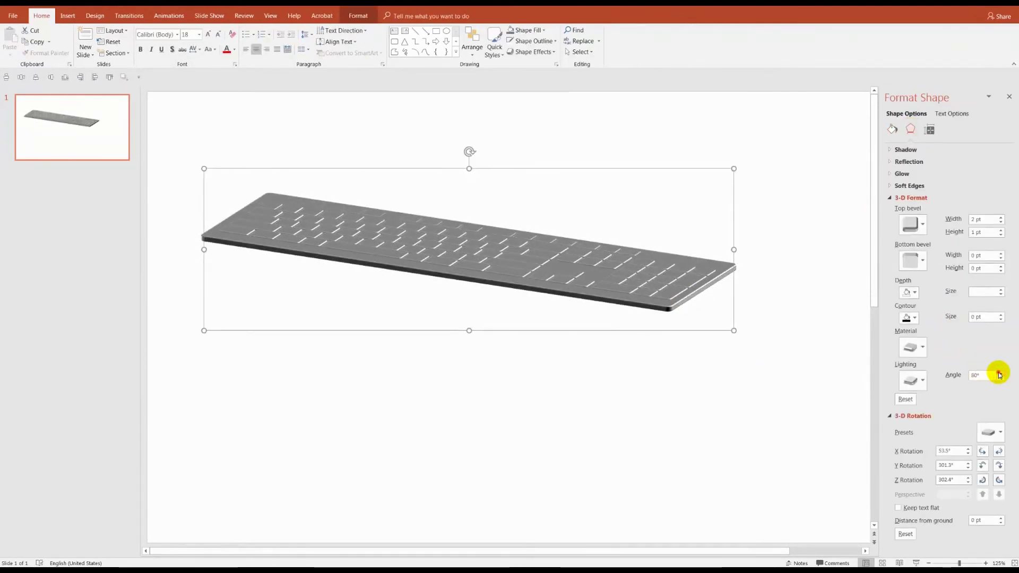
click(1001, 373)
click(1001, 373)
click(1001, 373)
click(1001, 373)
click(1000, 373)
click(1000, 374)
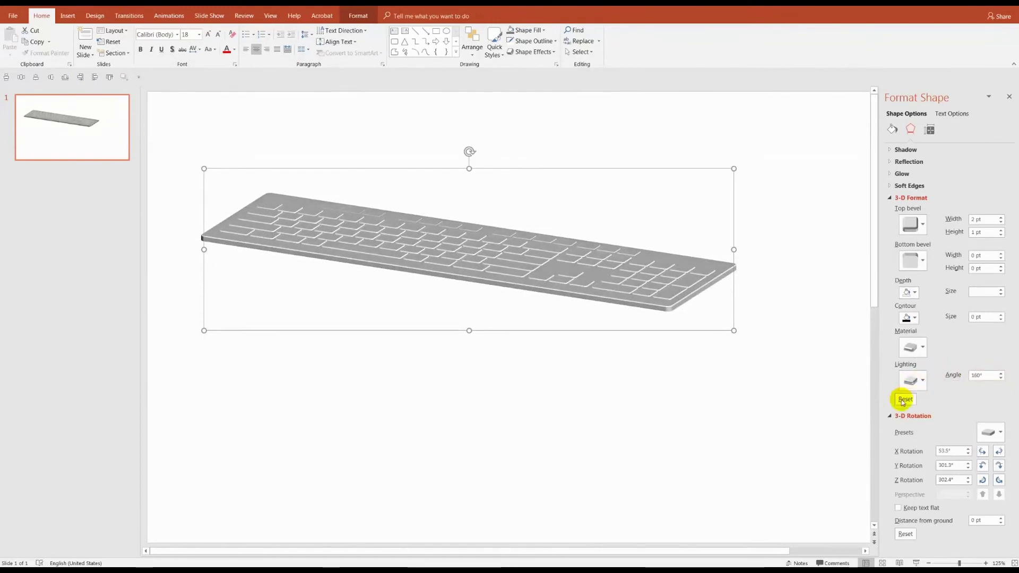
Step: Nudge the keyboard's X/Y 3-D rotation slightly and check the result
click(983, 465)
click(983, 465)
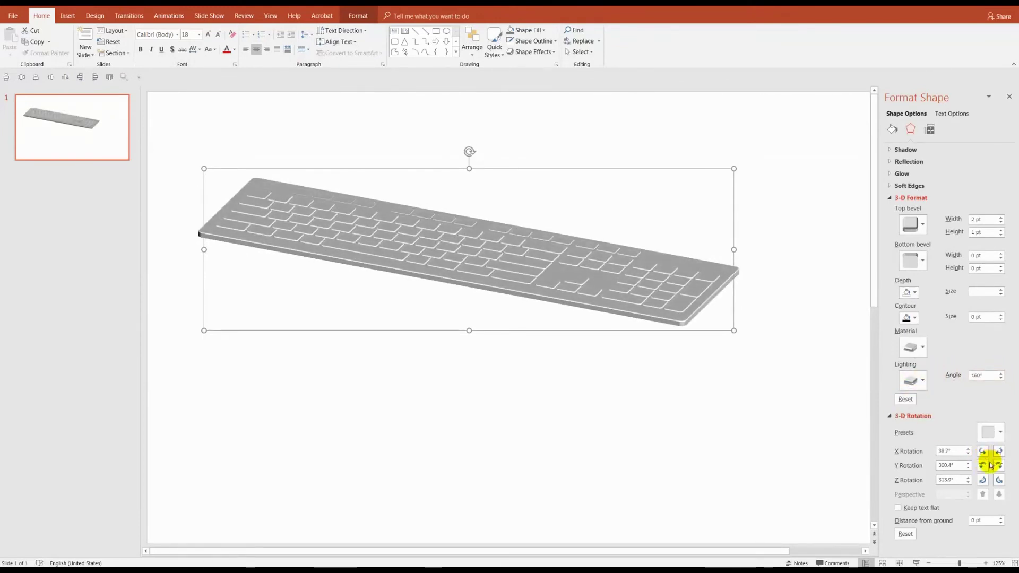
click(991, 466)
click(749, 421)
click(675, 282)
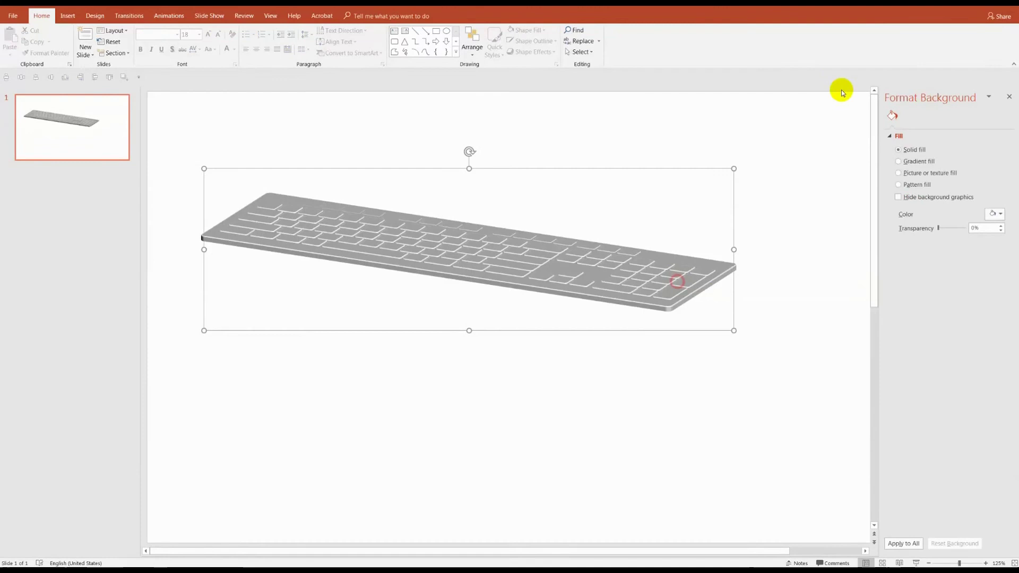
click(834, 160)
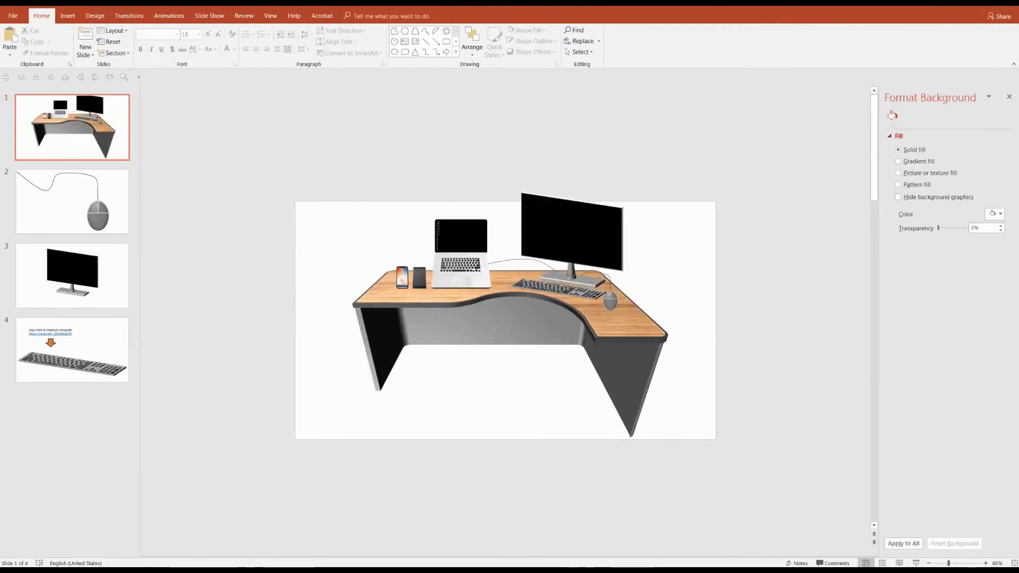